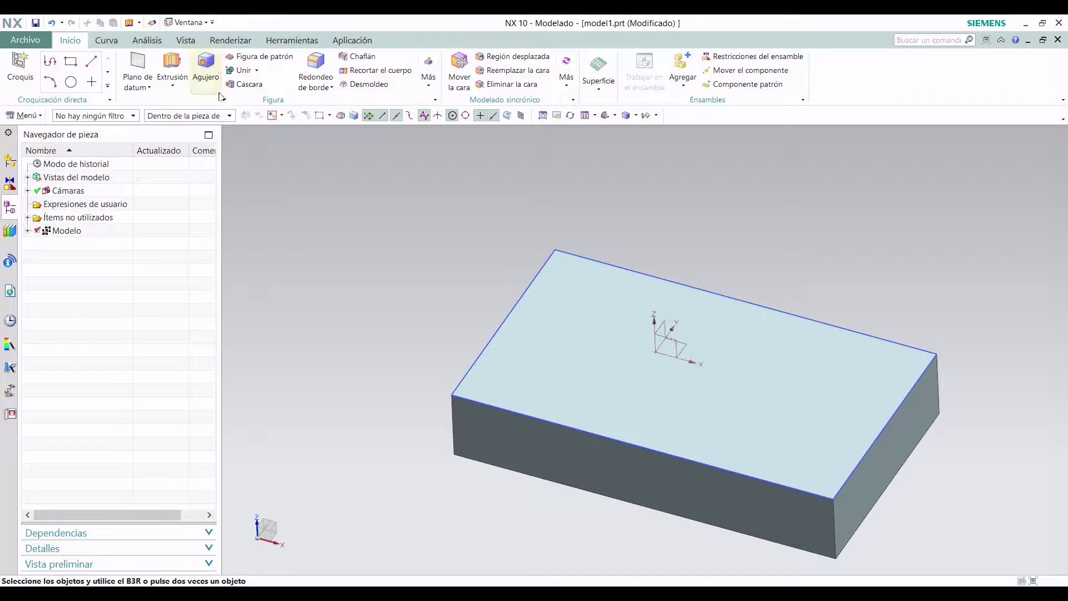
Cut a simple general hole, 2 mm in diameter and through the whole body, near the front-left corner of the block's top face
click(206, 70)
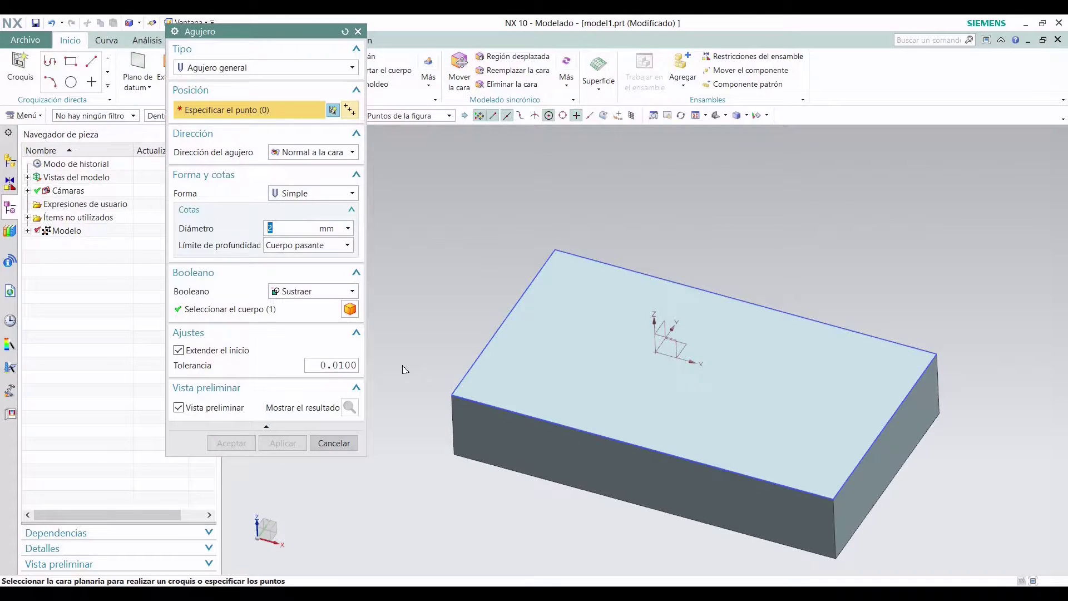
click(496, 386)
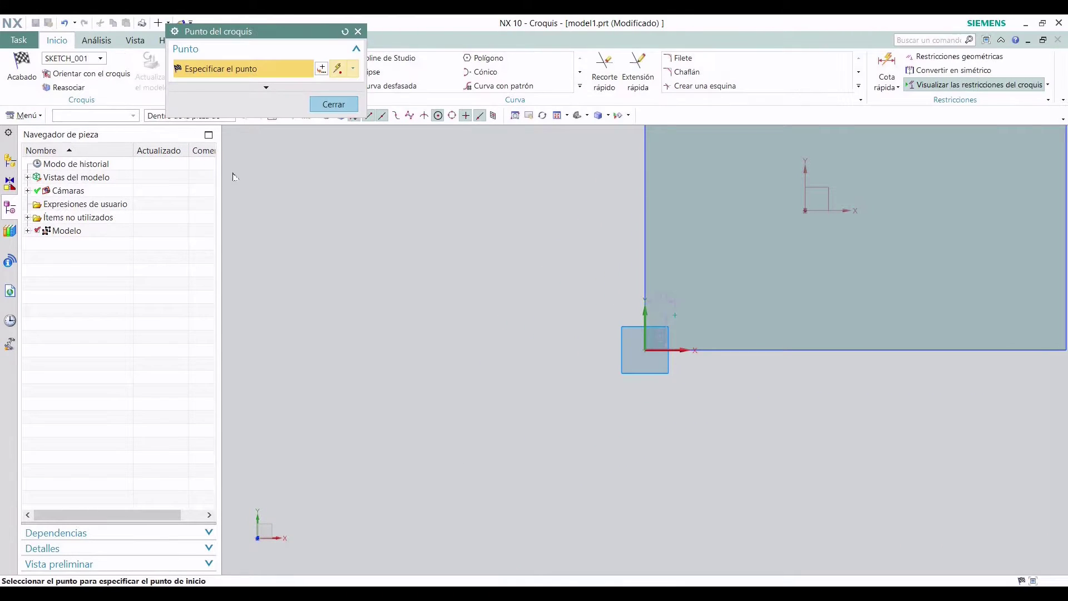
click(334, 104)
click(21, 68)
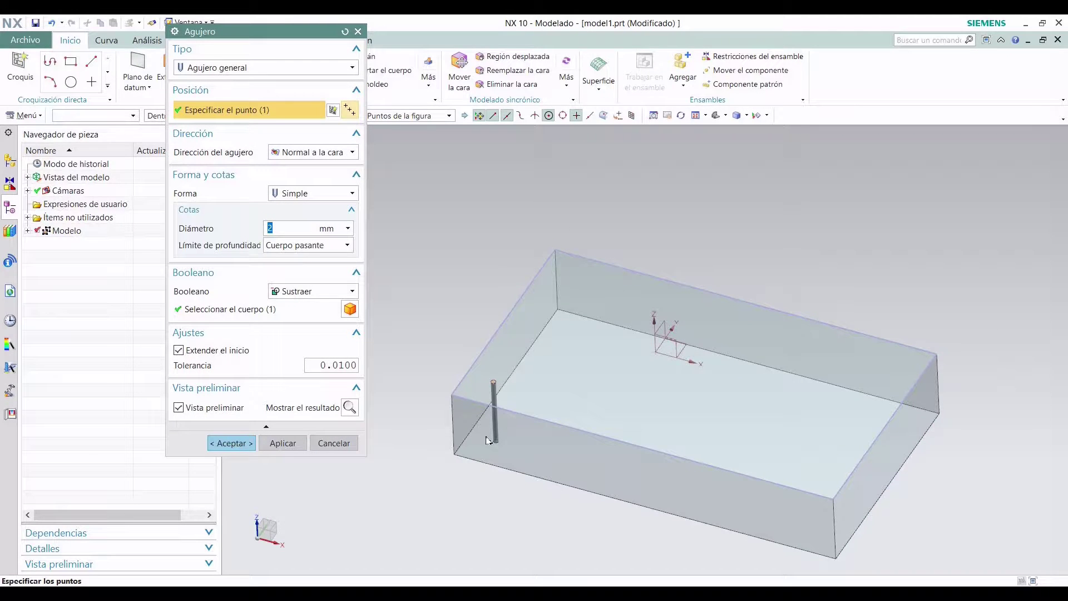
click(231, 443)
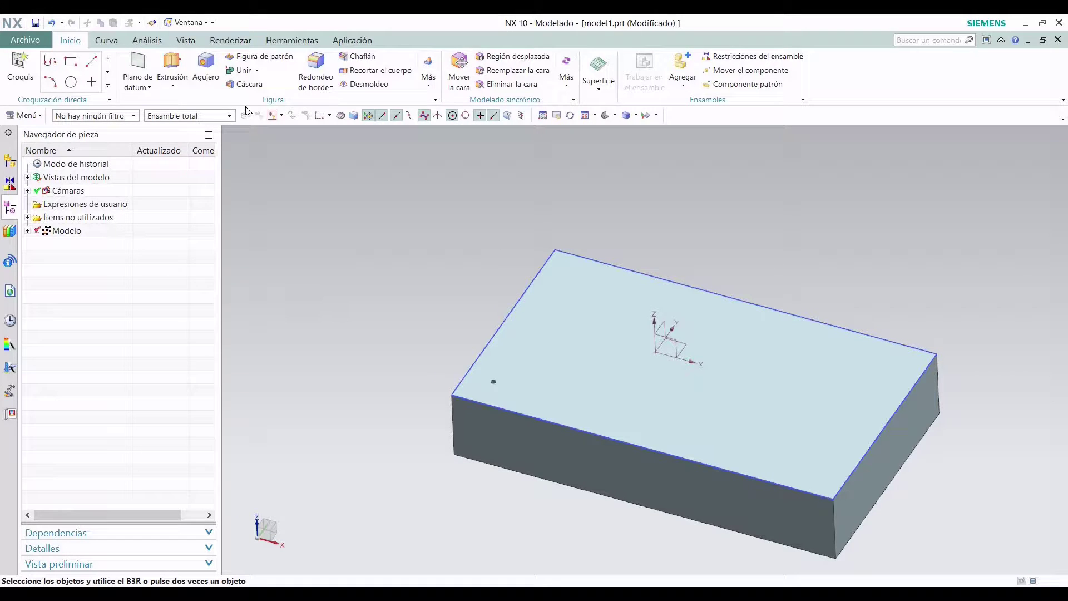
Start a feature pattern with the Lineal layout and select the small corner hole as the feature to repeat
click(261, 63)
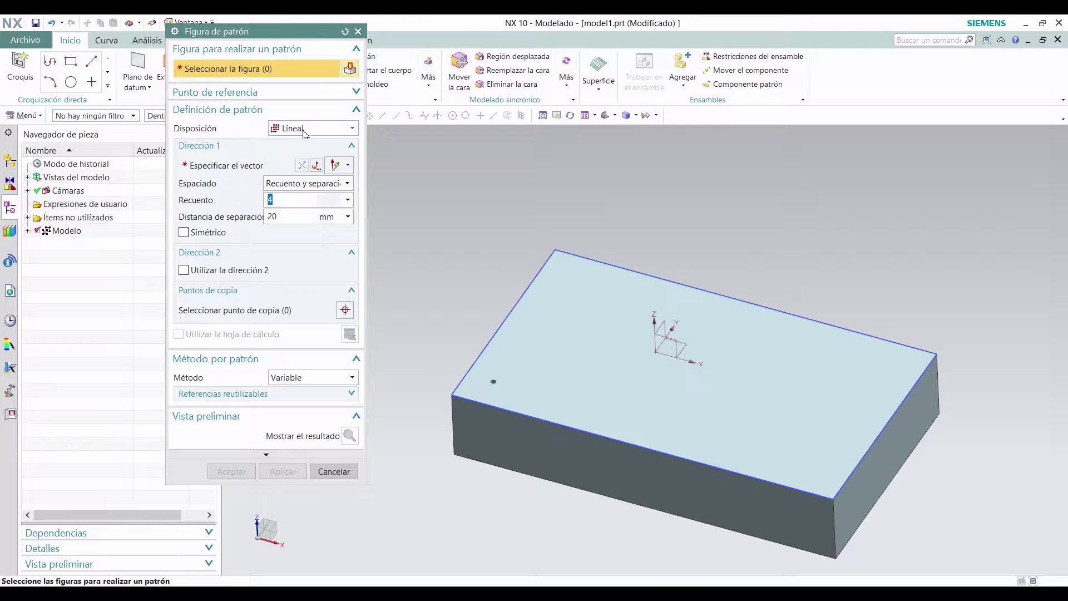
click(329, 129)
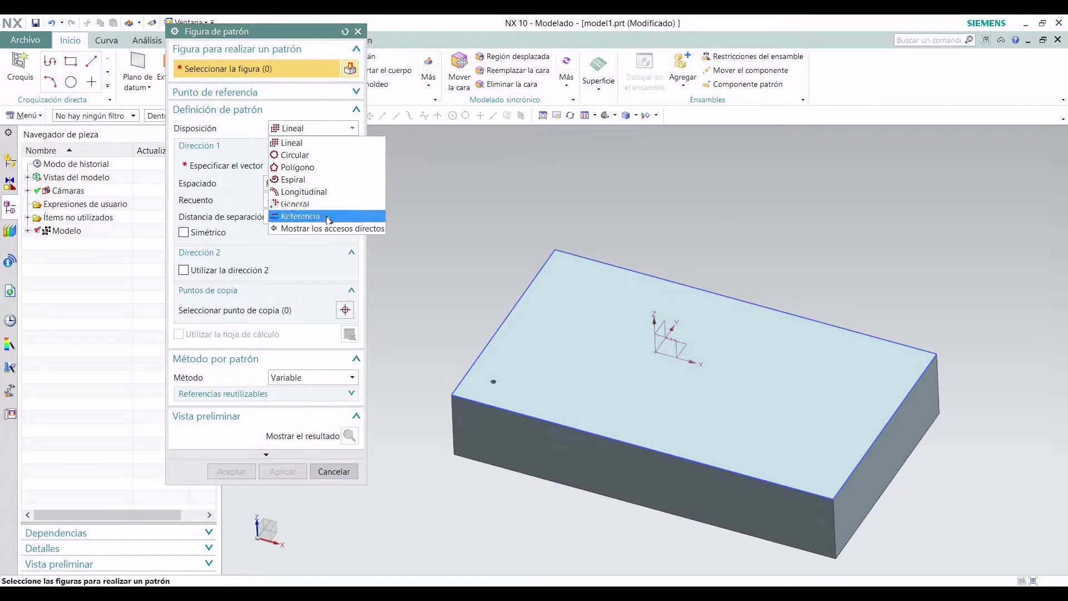
click(320, 143)
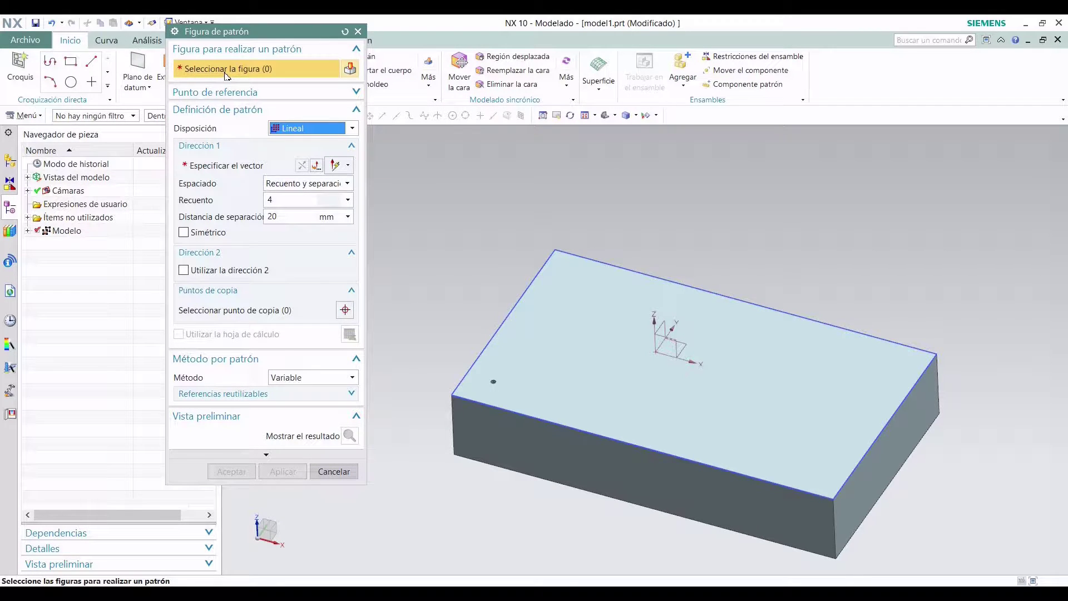
scroll(496, 398, down, 5)
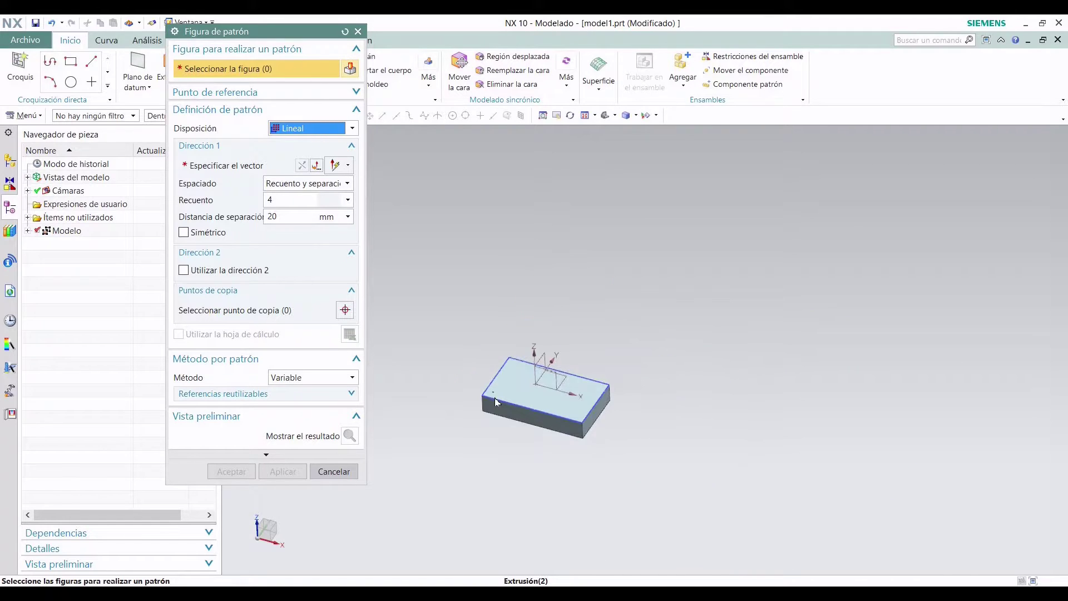
scroll(495, 399, up, 8)
scroll(493, 381, up, 3)
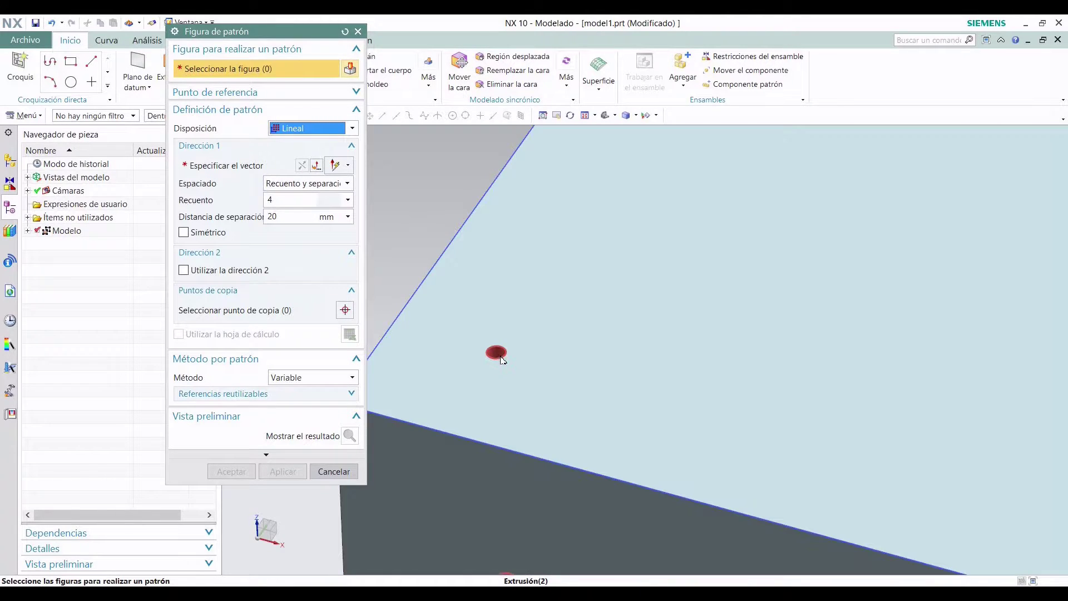
click(502, 358)
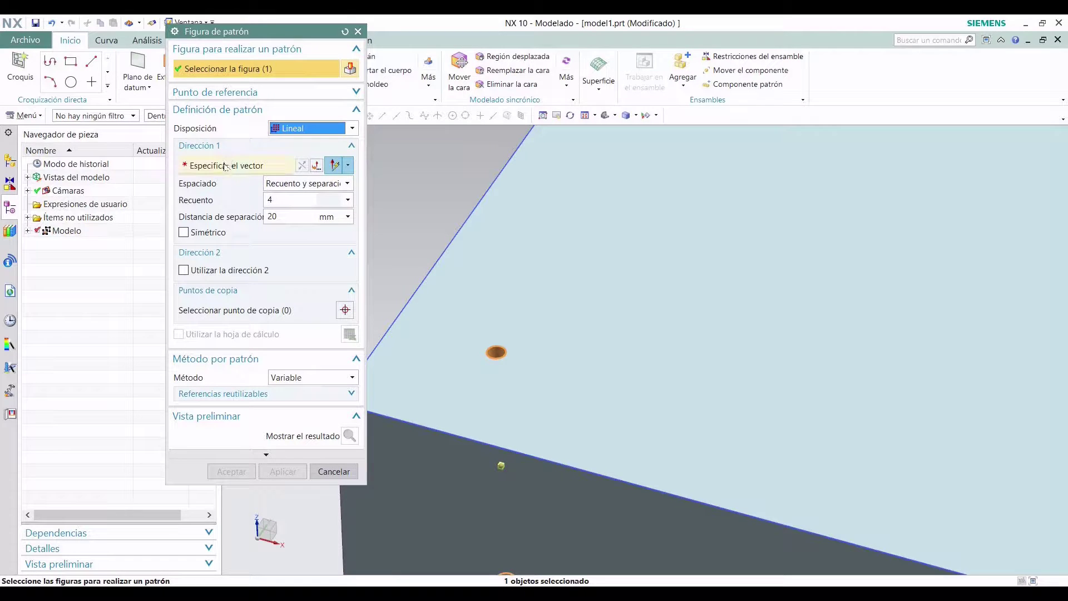
Set the linear pattern's first direction along the X axis and enable a second direction along the Y axis
click(222, 170)
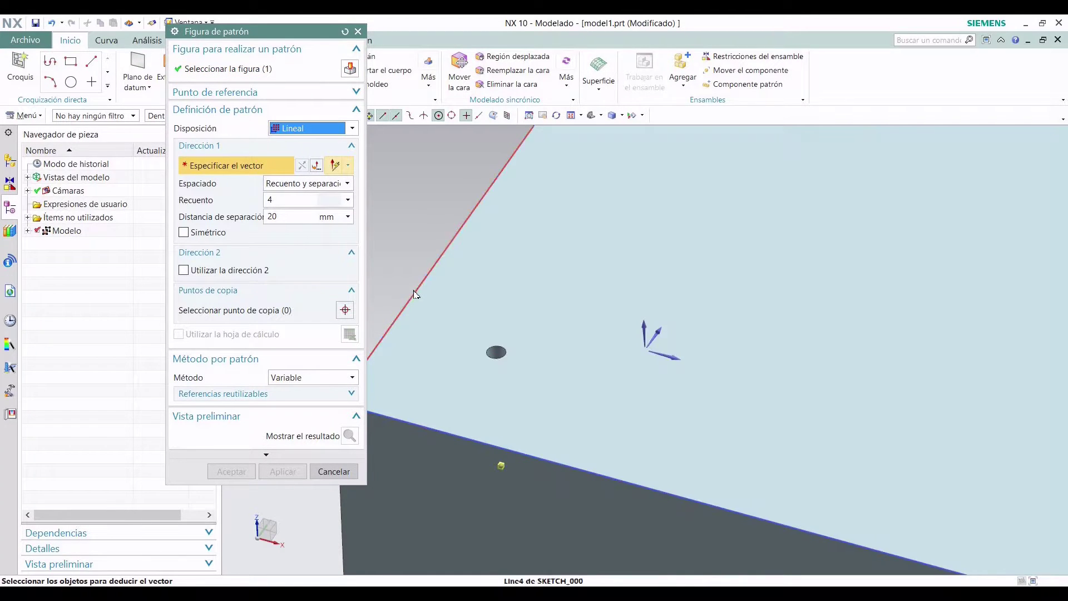
scroll(418, 294, down, 1)
click(626, 346)
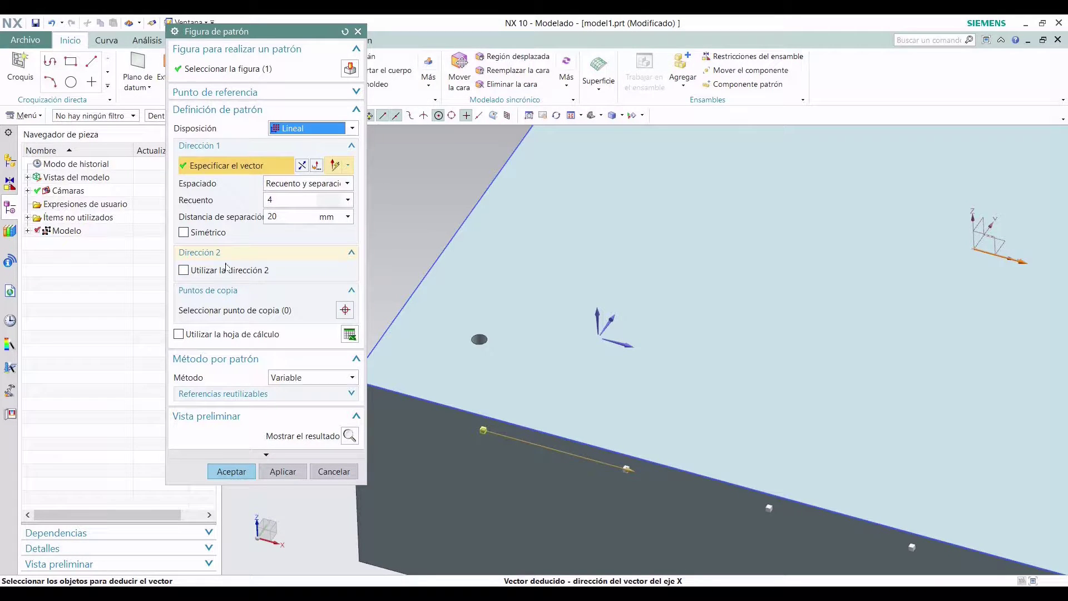
click(184, 270)
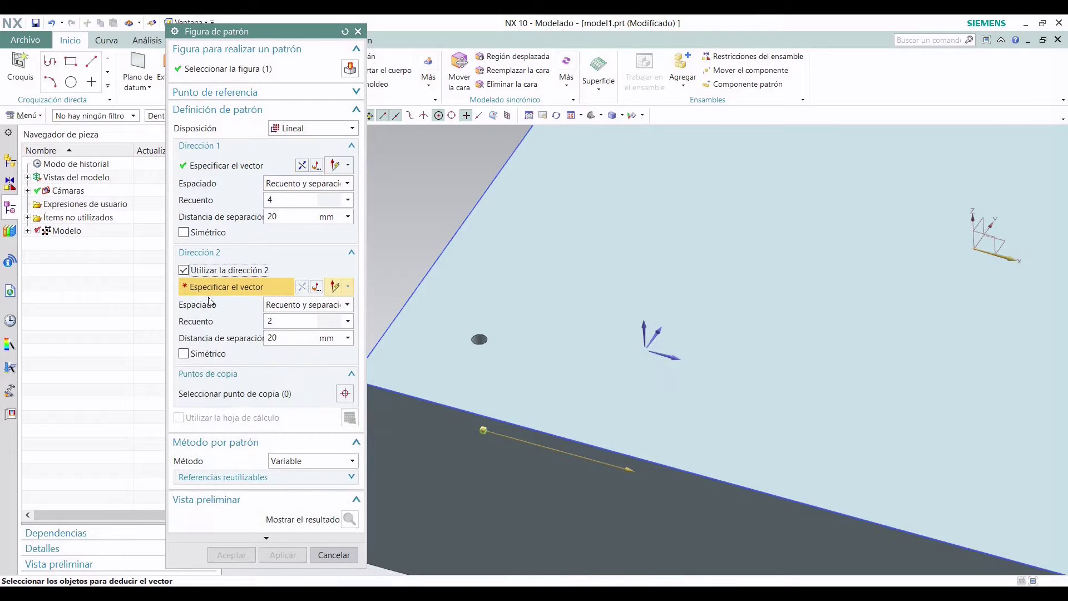
click(660, 341)
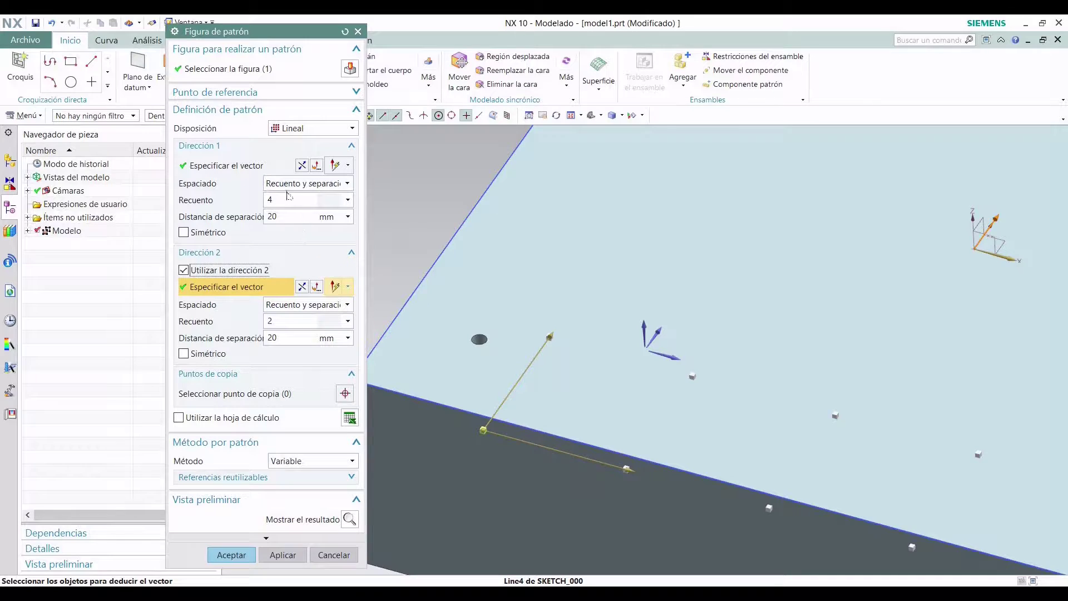
Try the Recuento y tramo, Separación y tramo and Lista spacing modes for direction 1, then restore Recuento y separación
click(287, 184)
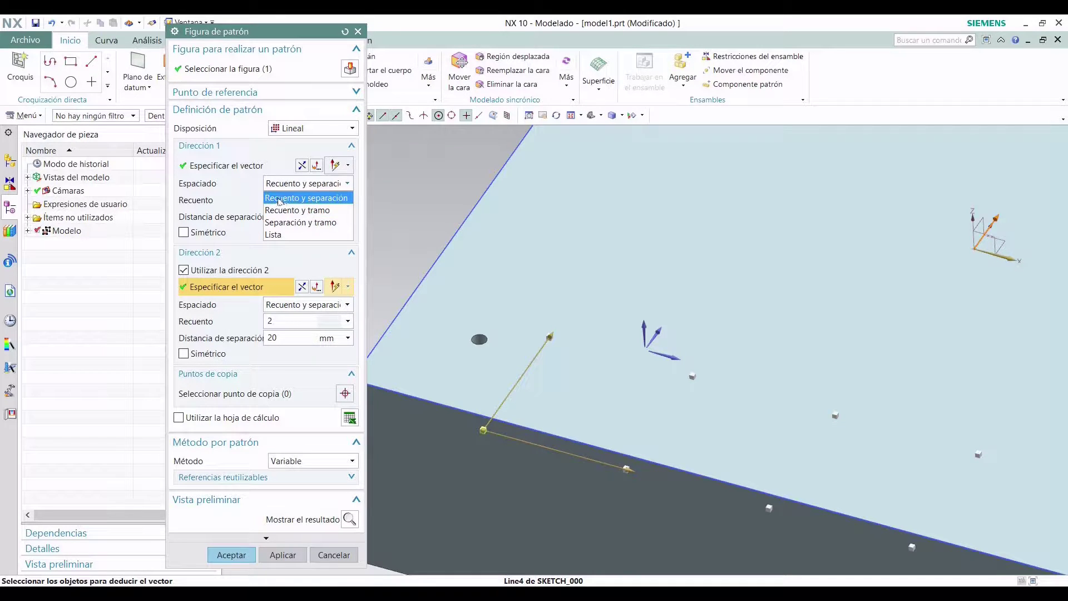
click(247, 189)
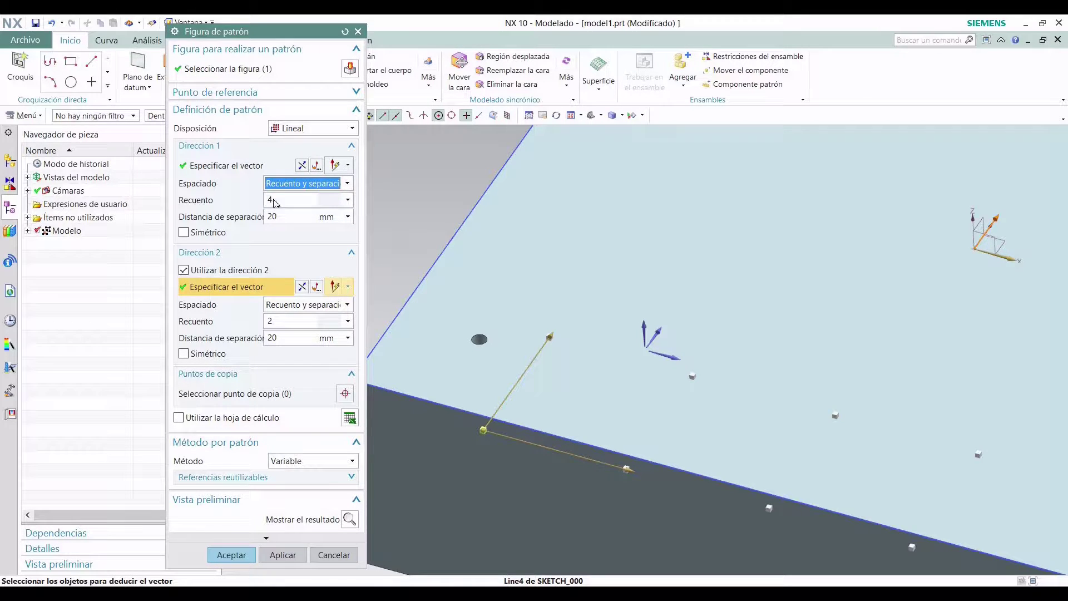
click(300, 183)
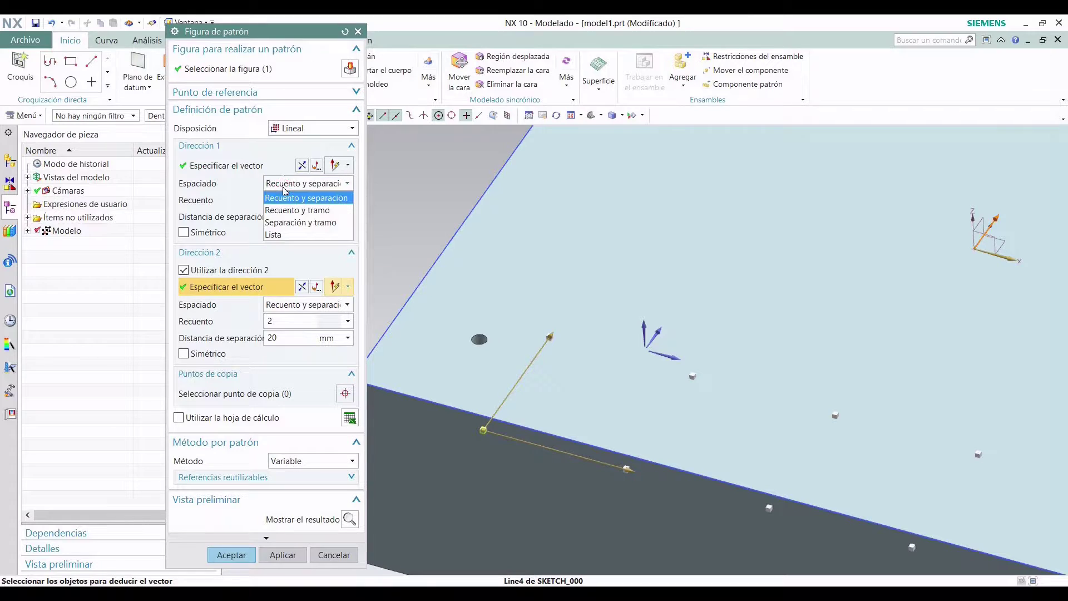
click(286, 207)
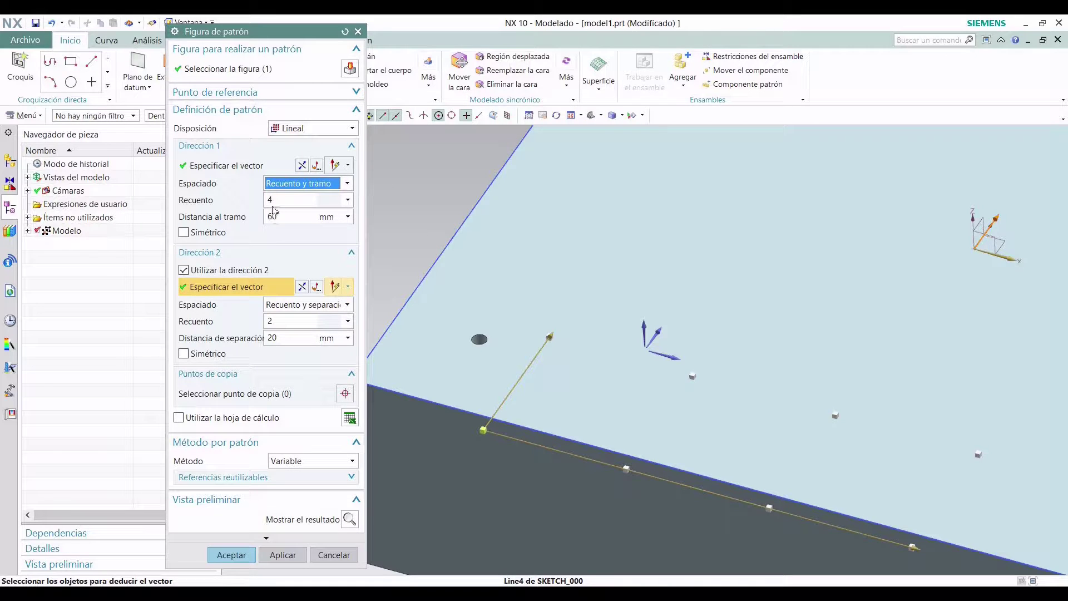
click(285, 189)
click(285, 224)
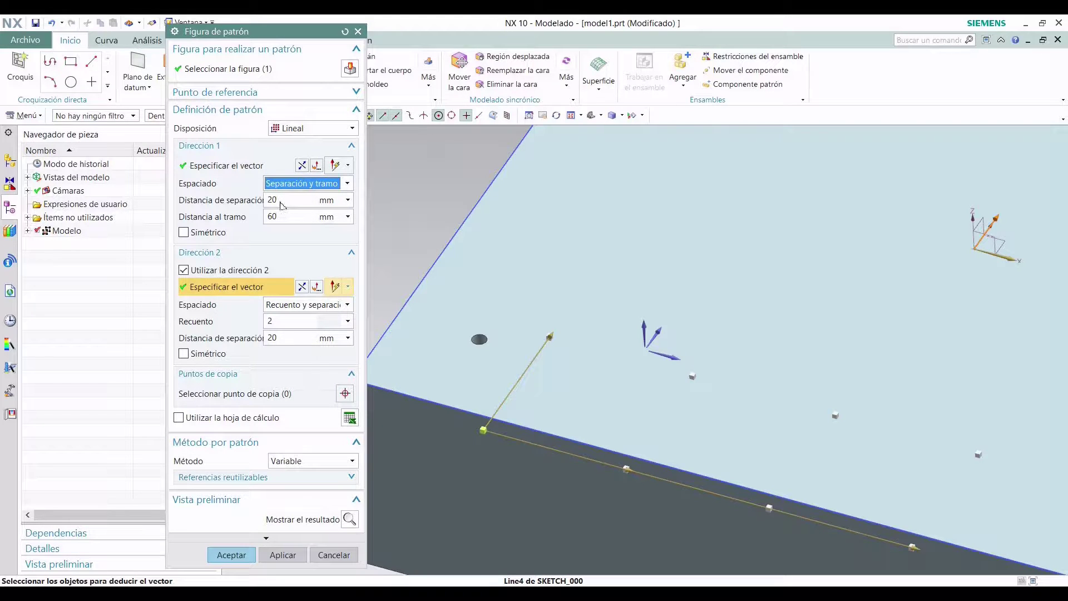
click(301, 183)
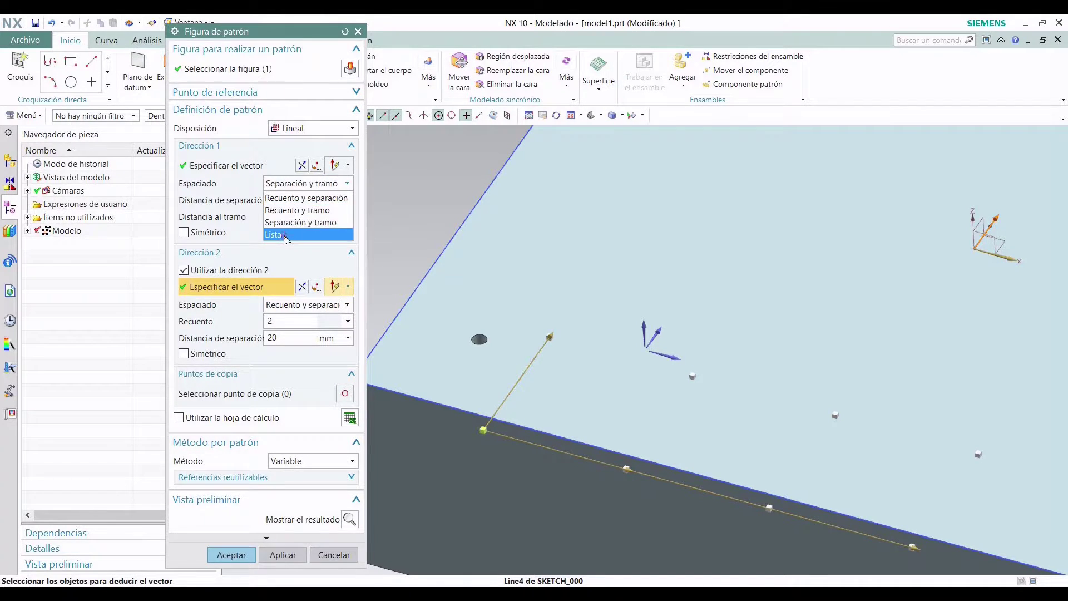
click(285, 234)
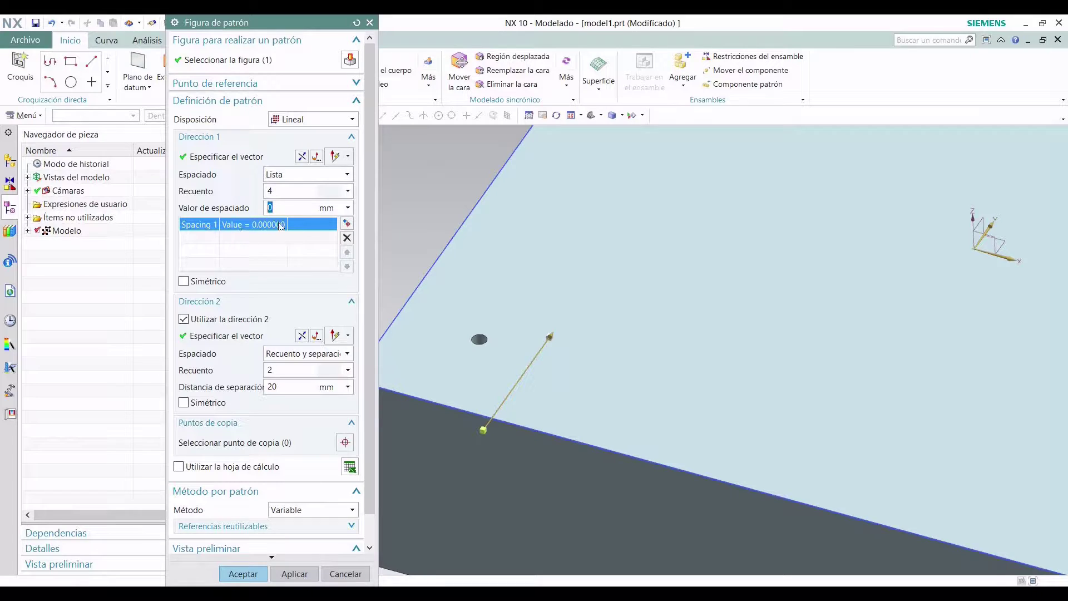
click(288, 177)
click(294, 187)
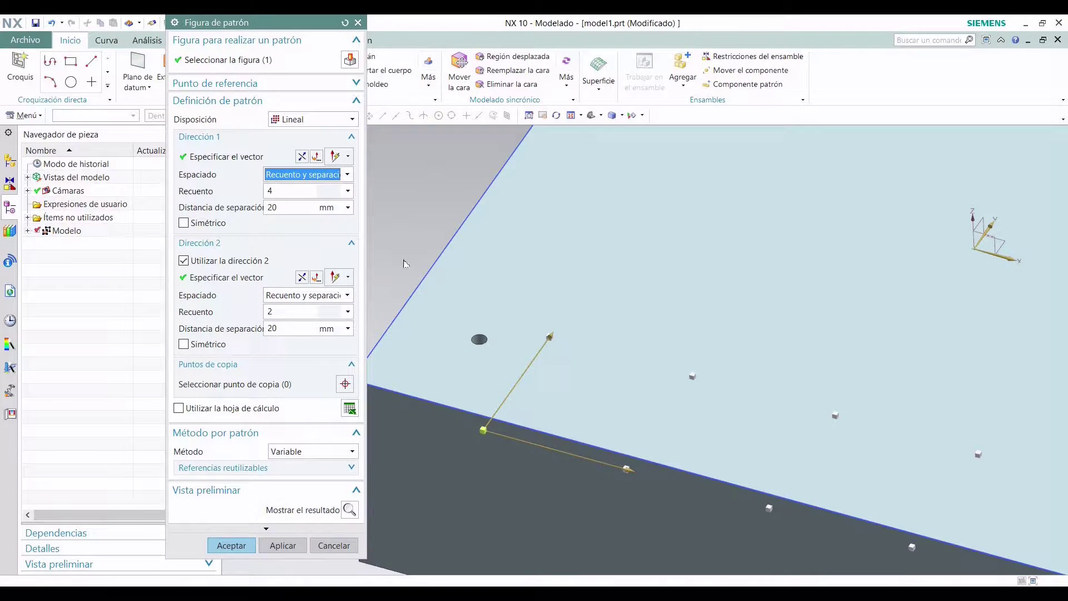
Create the 4 by 2 linear hole pattern with 20 mm spacing in both directions, and undo it
scroll(406, 264, up, 5)
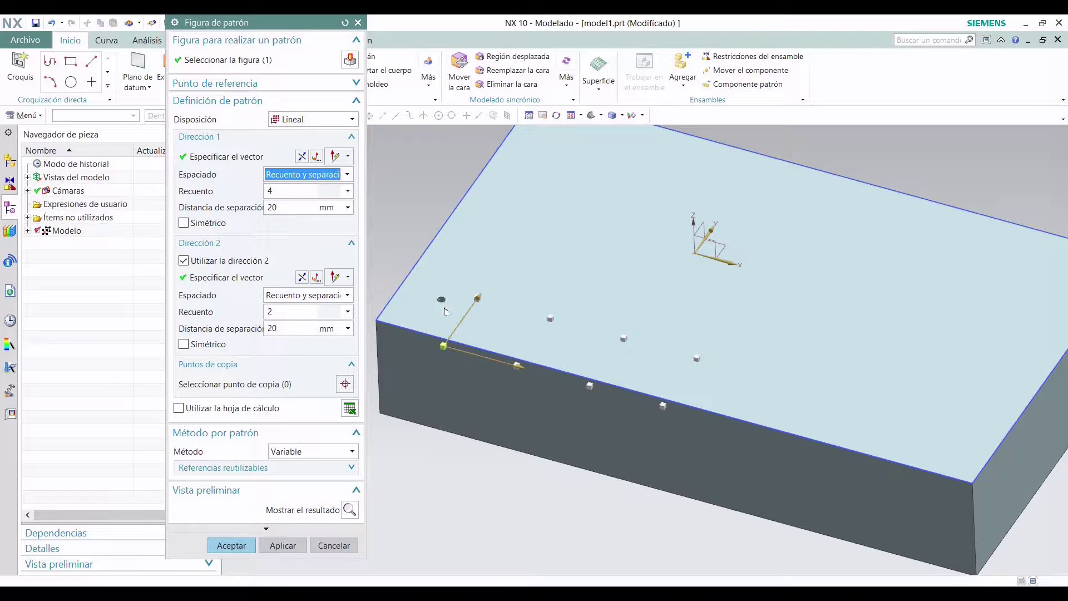
click(231, 545)
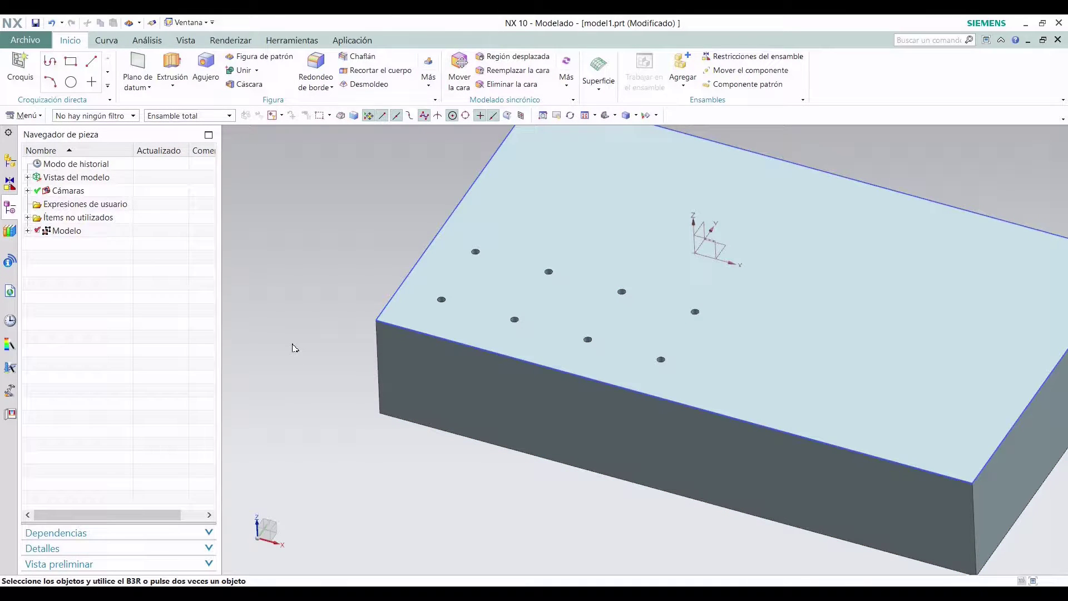
key(ctrl+z)
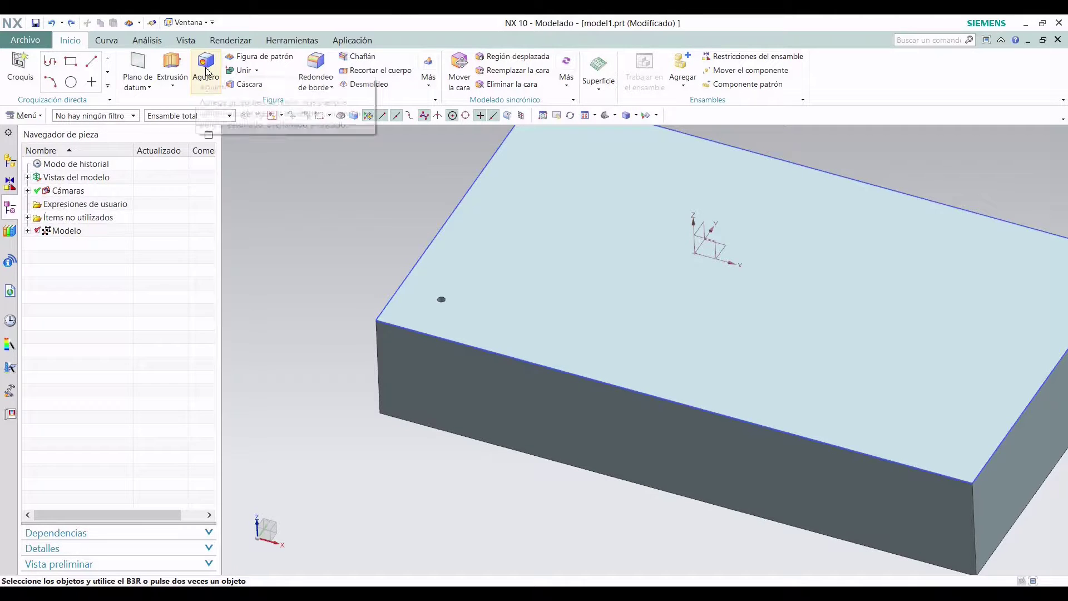
Start a Circular feature pattern with a vertical Z rotation axis through a point on the top face beside the corner hole
click(259, 57)
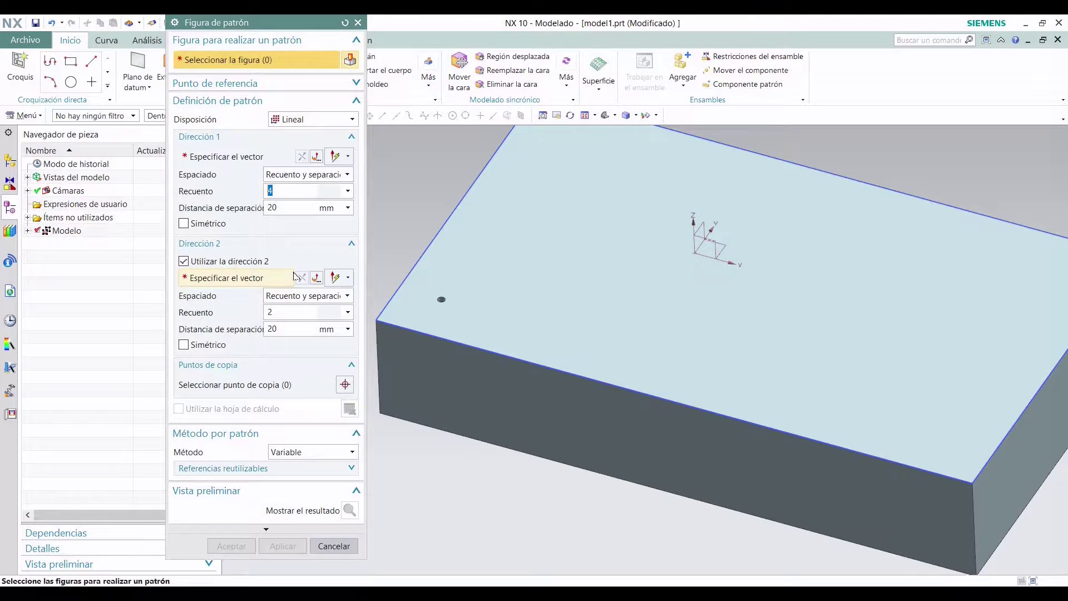
click(291, 120)
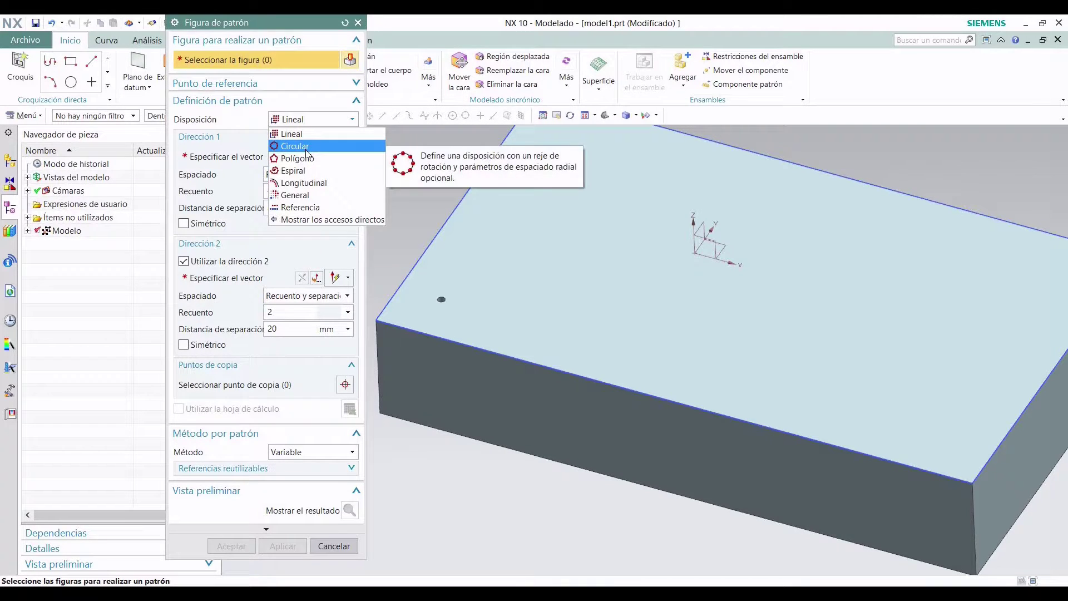
click(305, 147)
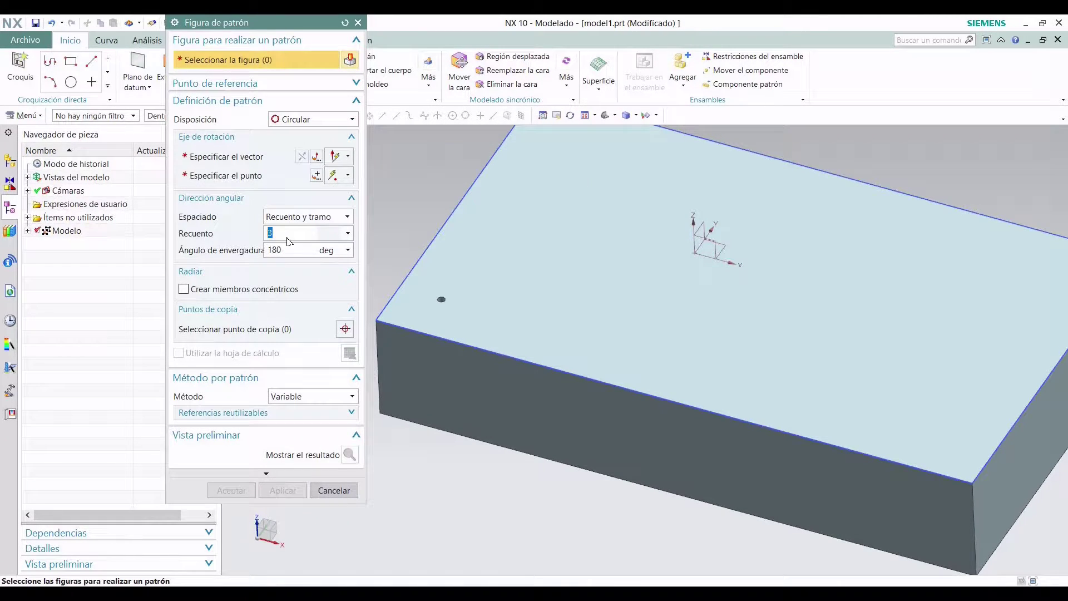
click(223, 162)
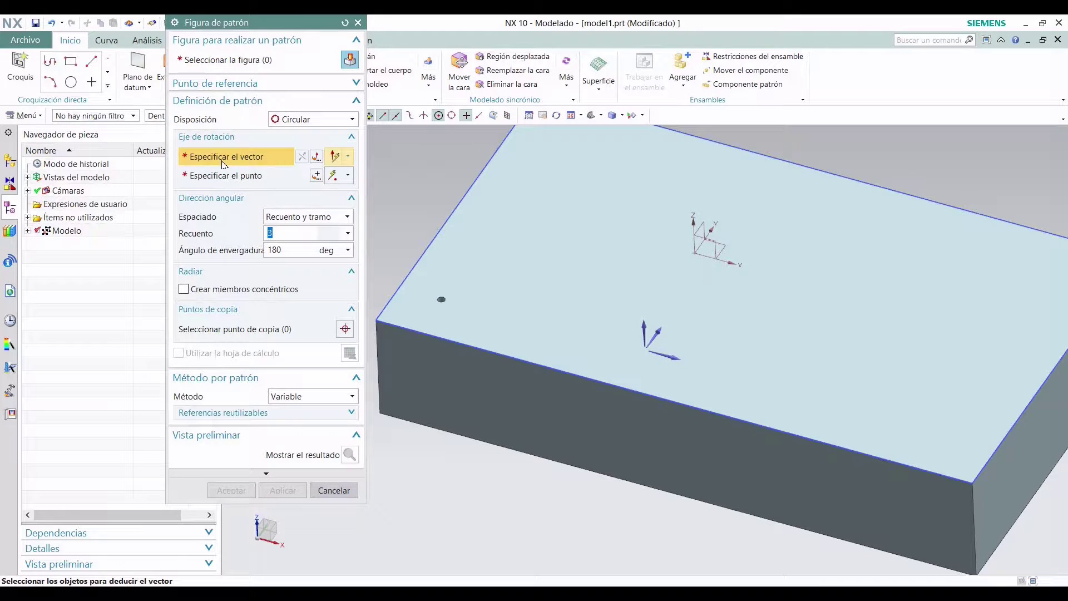
click(647, 333)
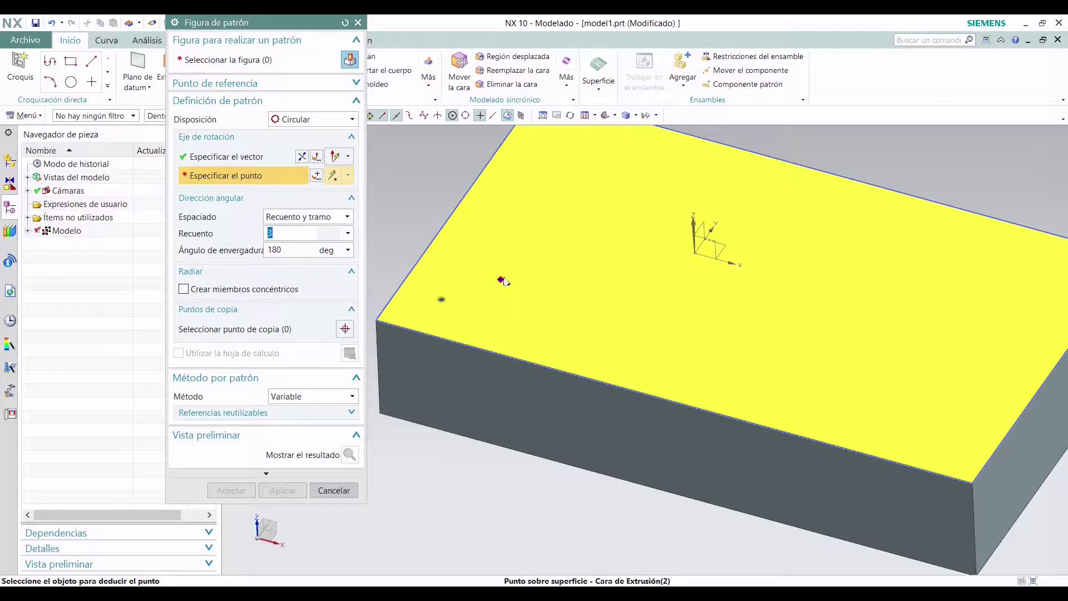
click(502, 274)
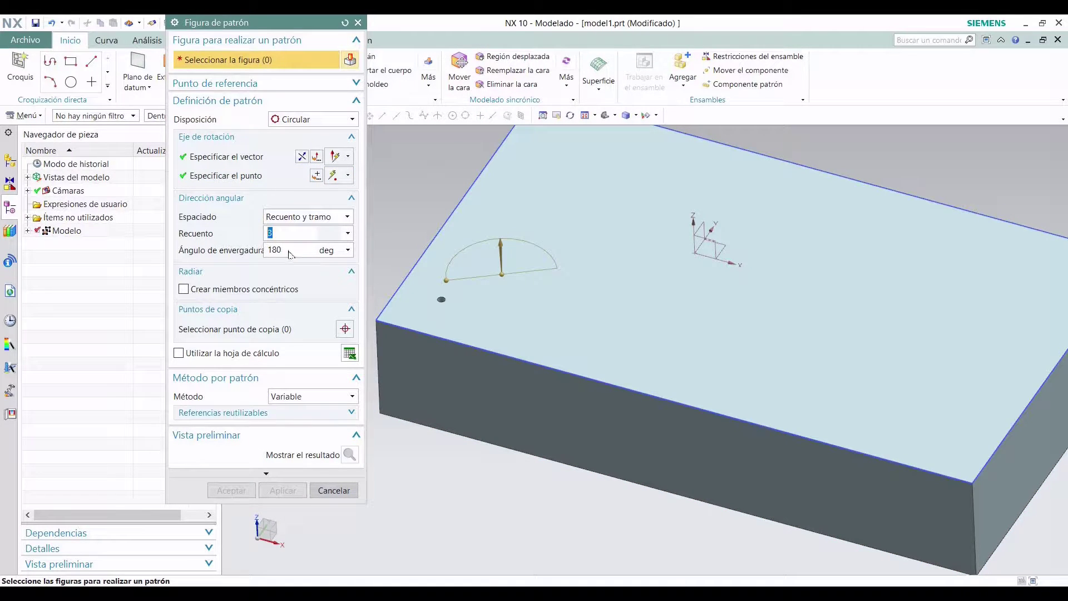
Set the circular pattern's count to 5, keeping Recuento y tramo spacing over a 180 degree span
click(301, 219)
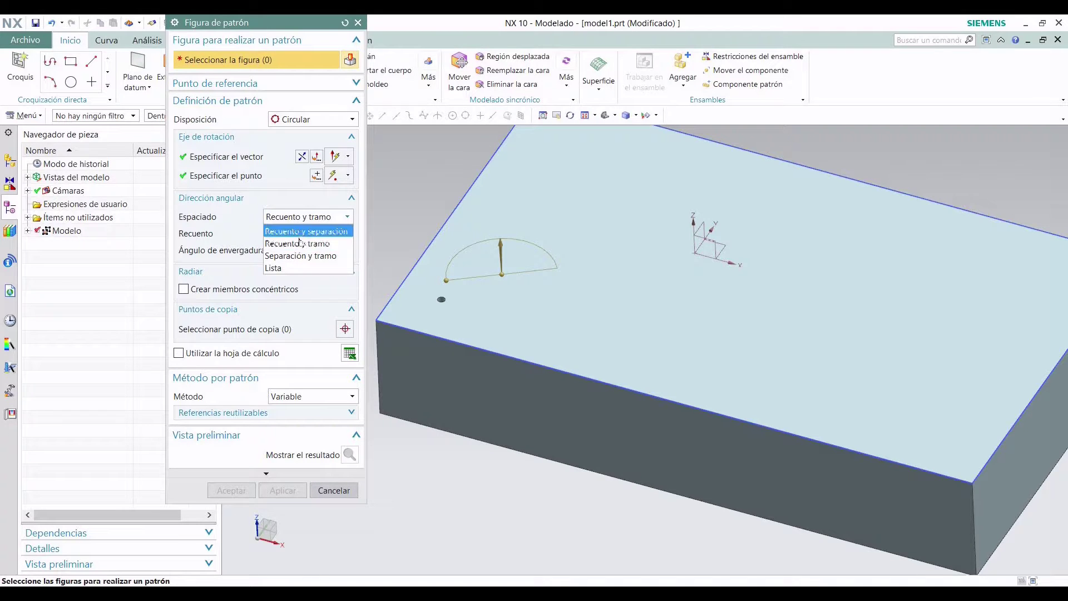
click(235, 226)
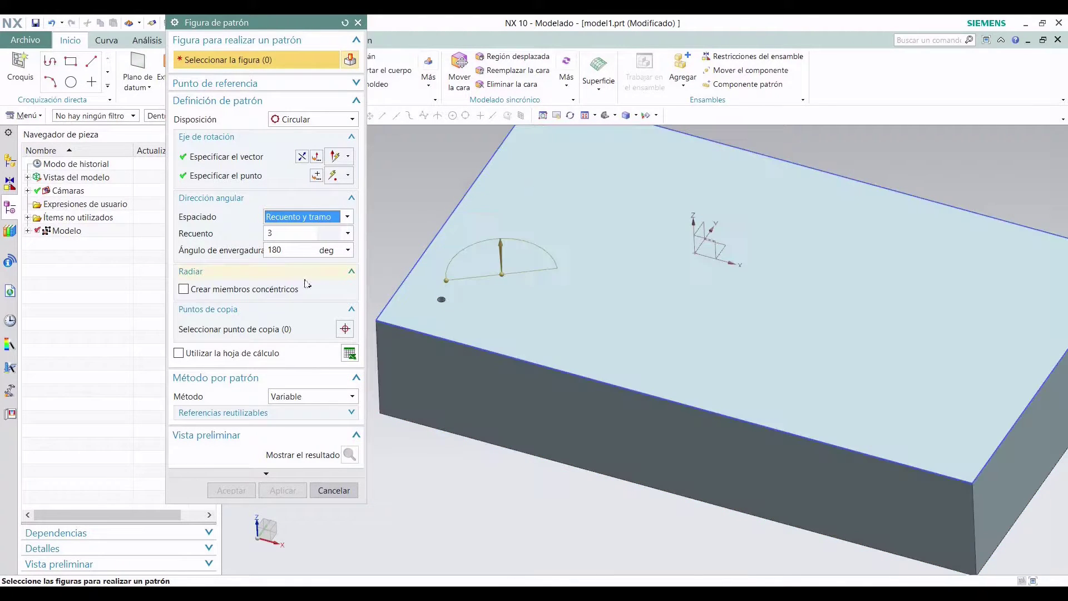
click(288, 257)
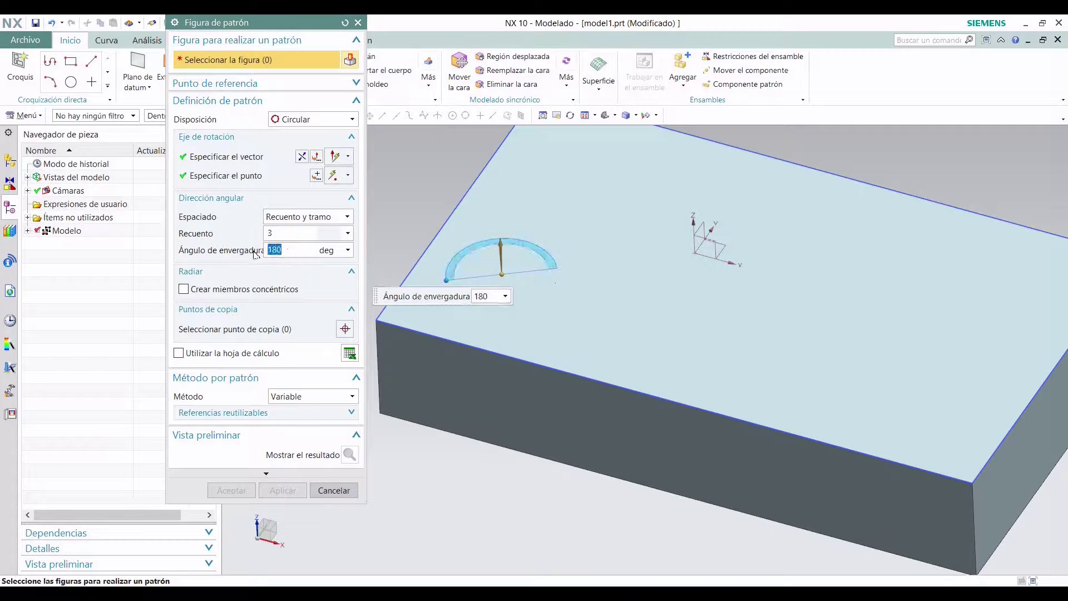
click(287, 237)
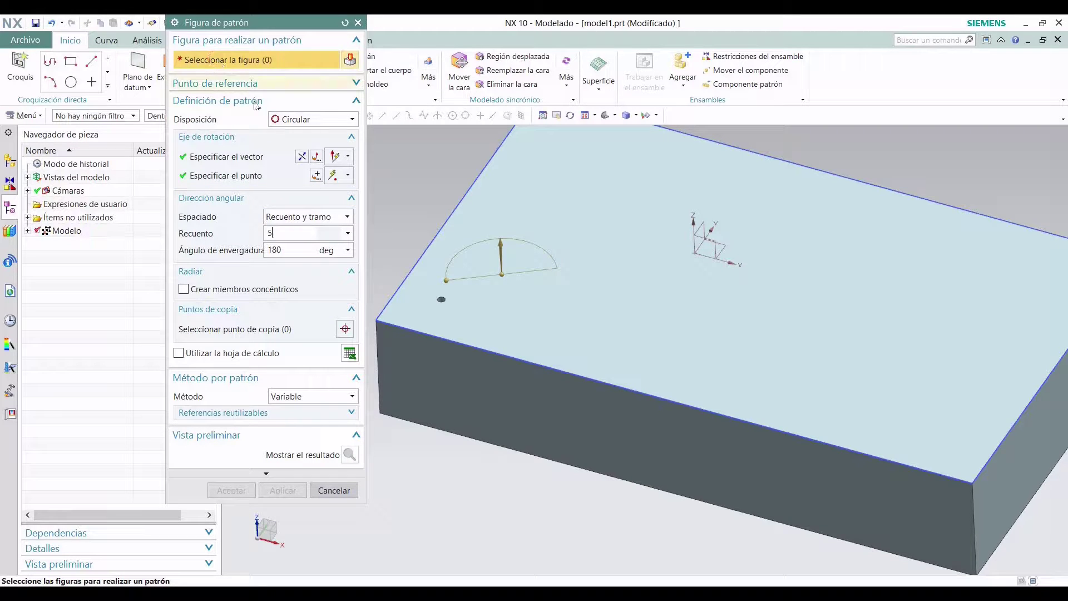
Apply the circular pattern to the corner hole with the rotation vector reversed, and undo the result
scroll(423, 298, up, 5)
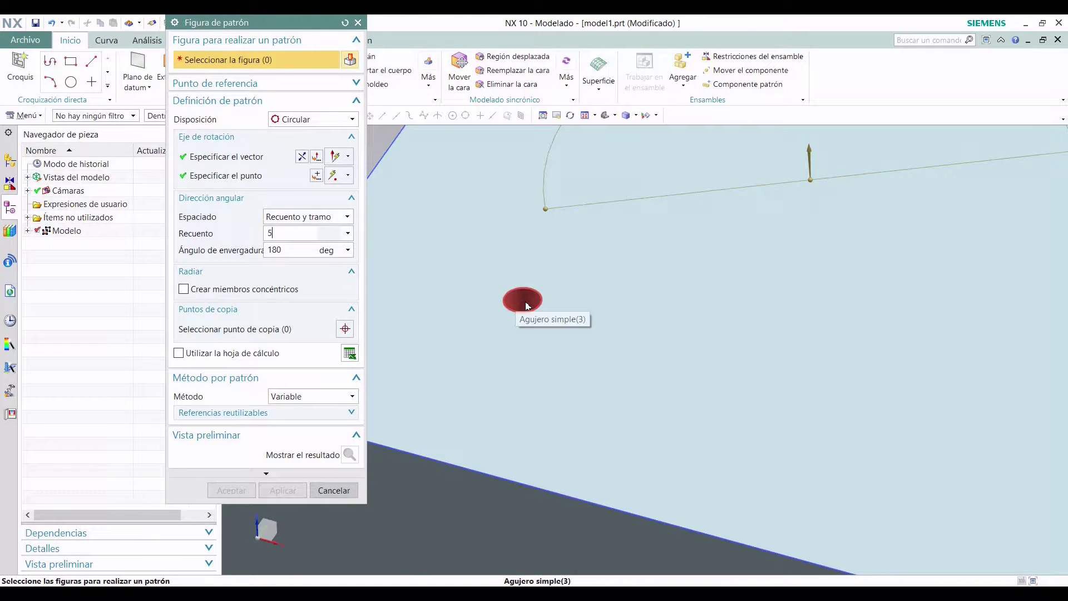
click(525, 303)
scroll(529, 305, down, 4)
scroll(529, 304, down, 2)
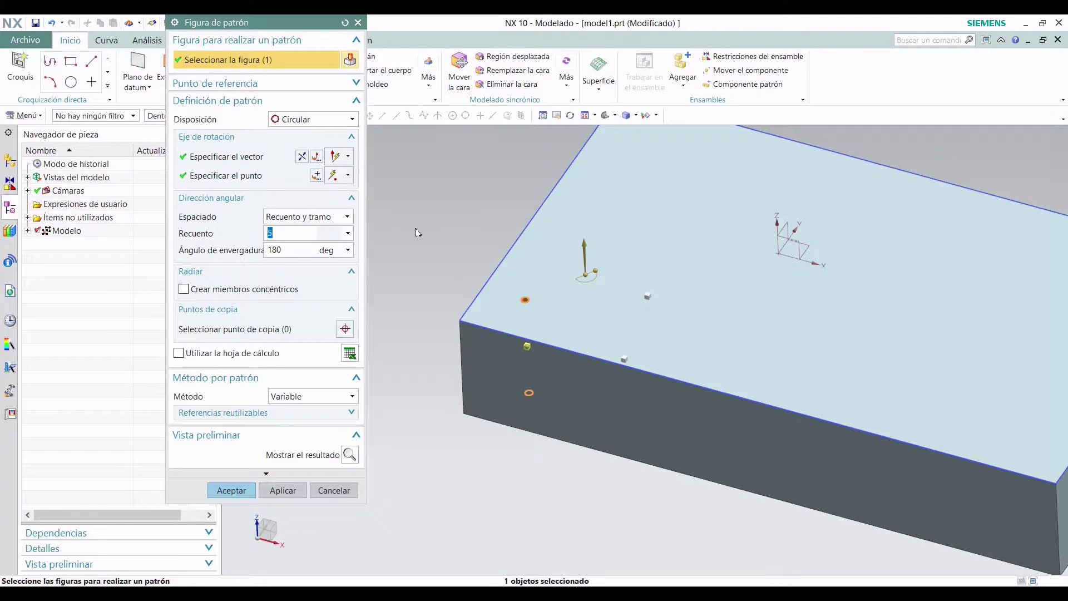
click(302, 157)
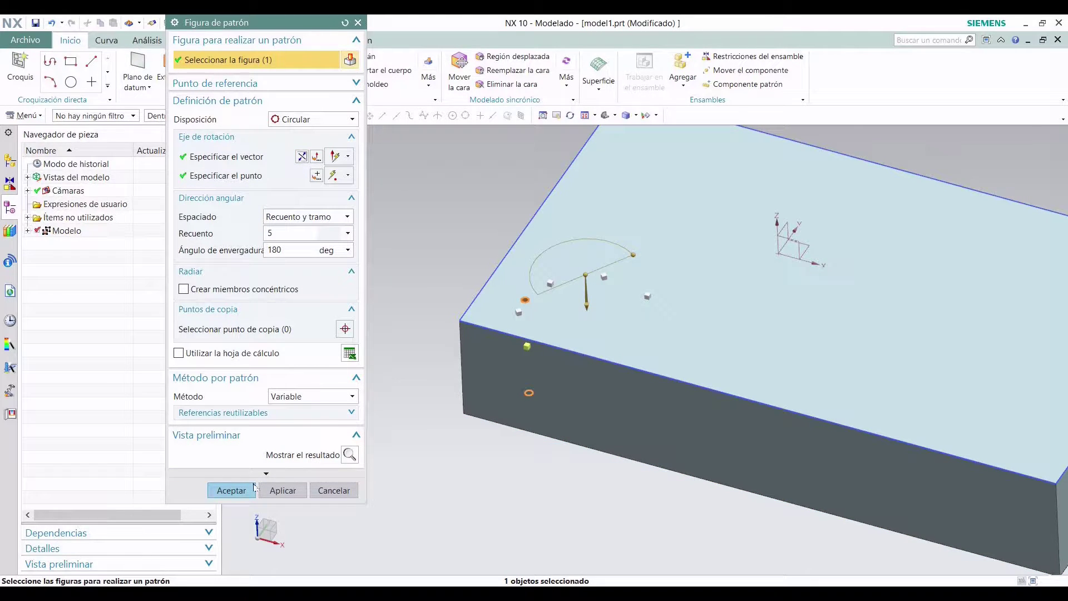
click(230, 490)
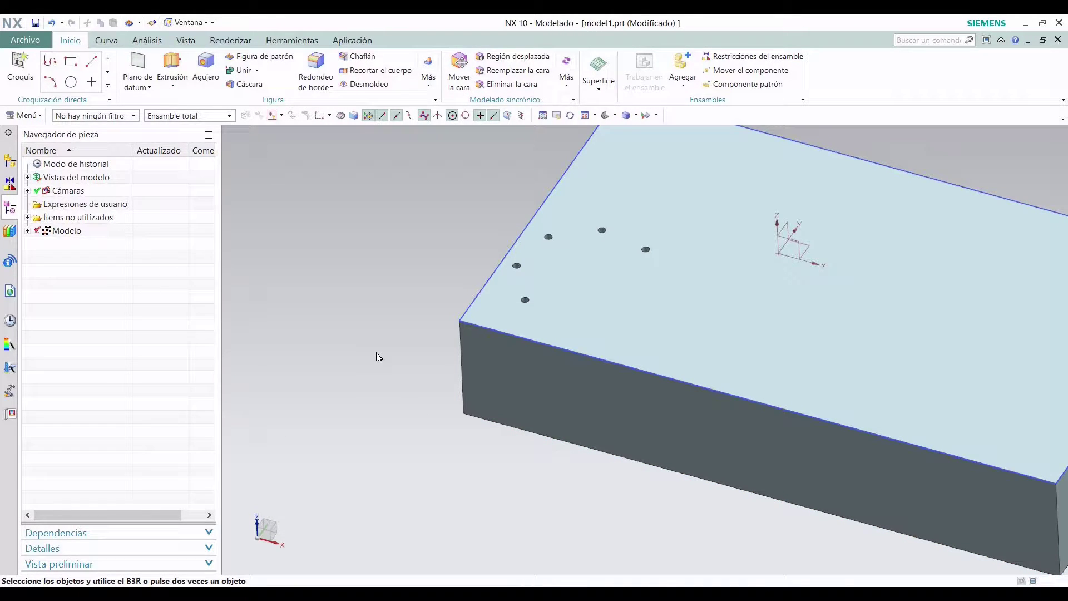
key(ctrl+z)
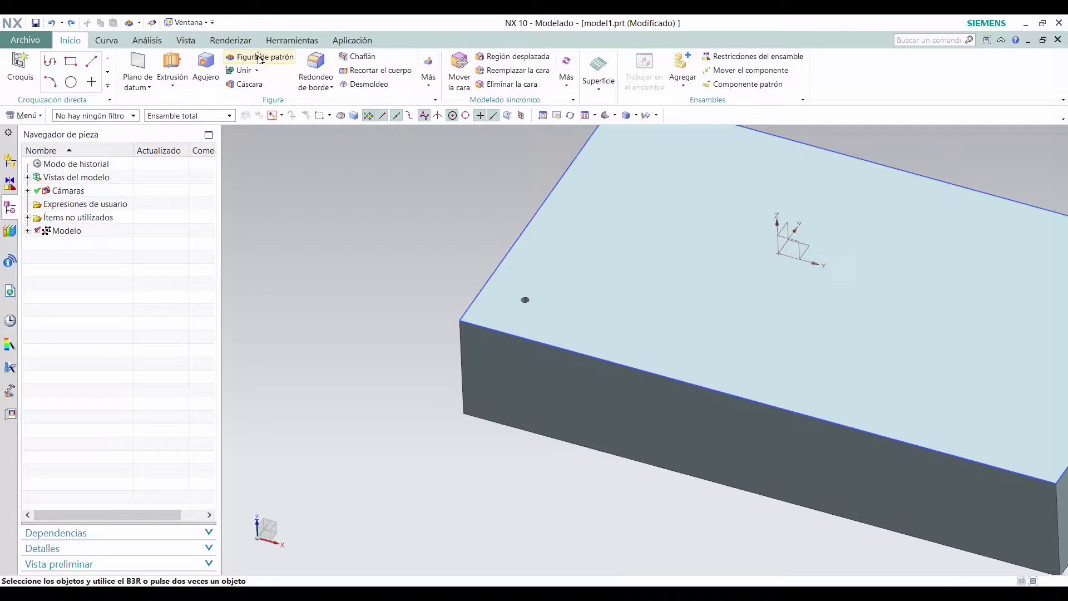
Start a feature pattern with the Polígono layout and select the corner hole as the feature to repeat
click(260, 58)
click(306, 123)
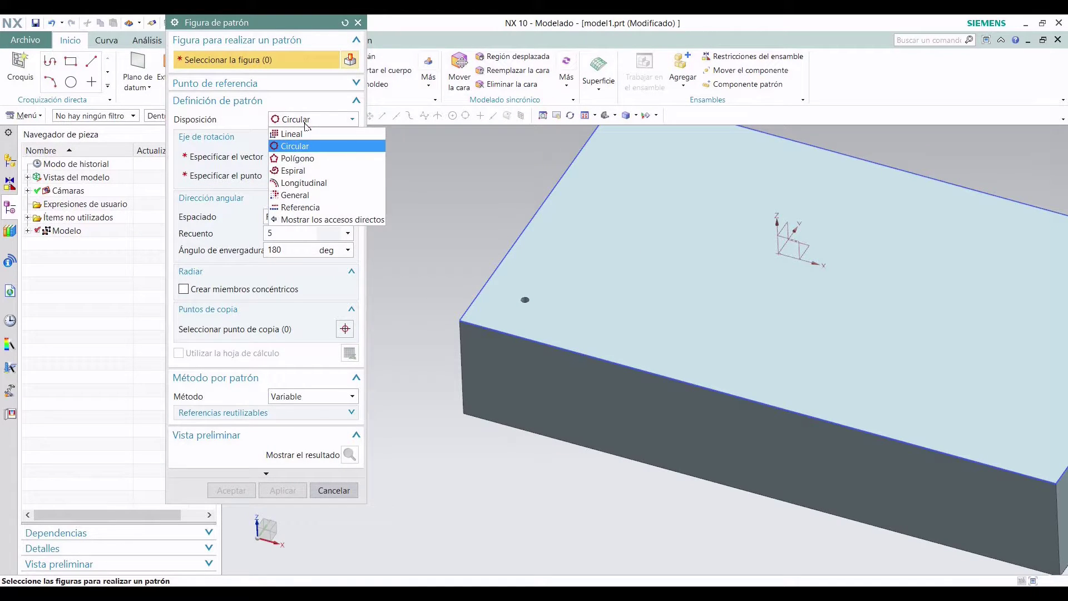
click(311, 159)
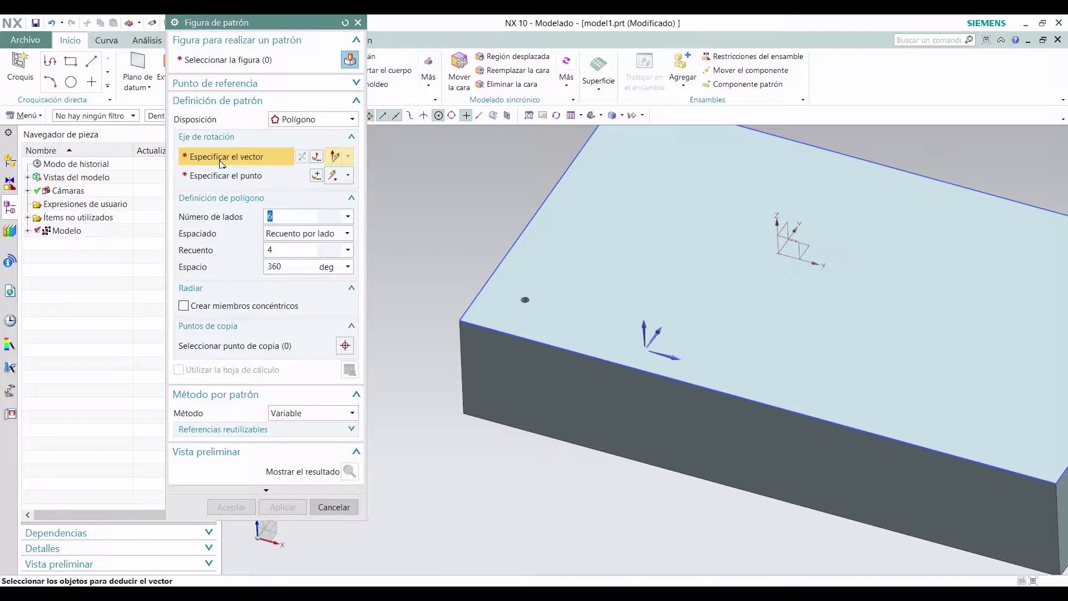
scroll(525, 295, down, 3)
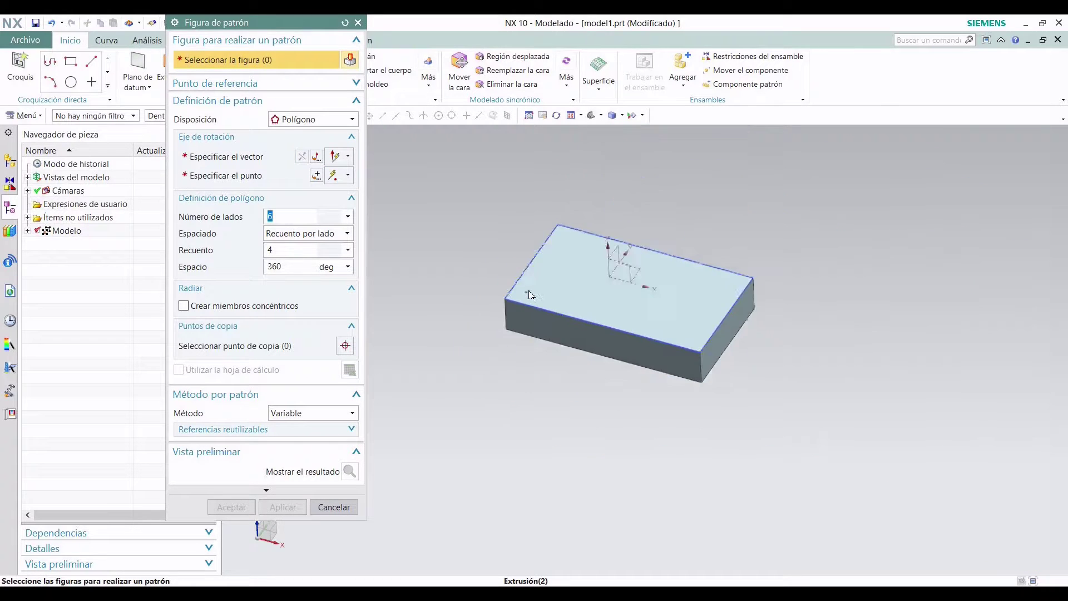
scroll(549, 272, up, 8)
click(604, 191)
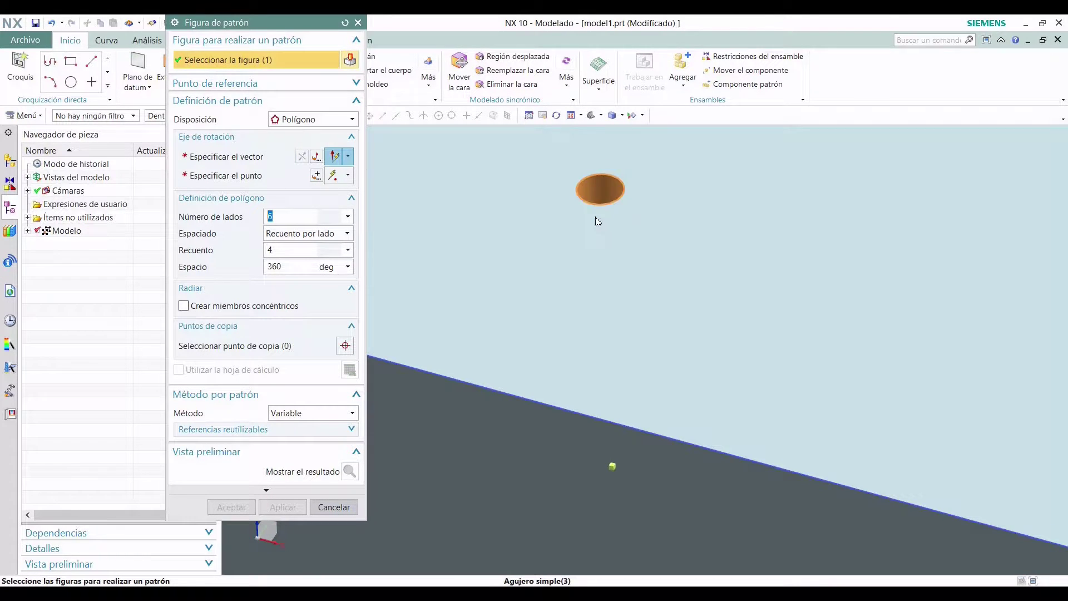
scroll(606, 192, down, 6)
scroll(659, 180, up, 2)
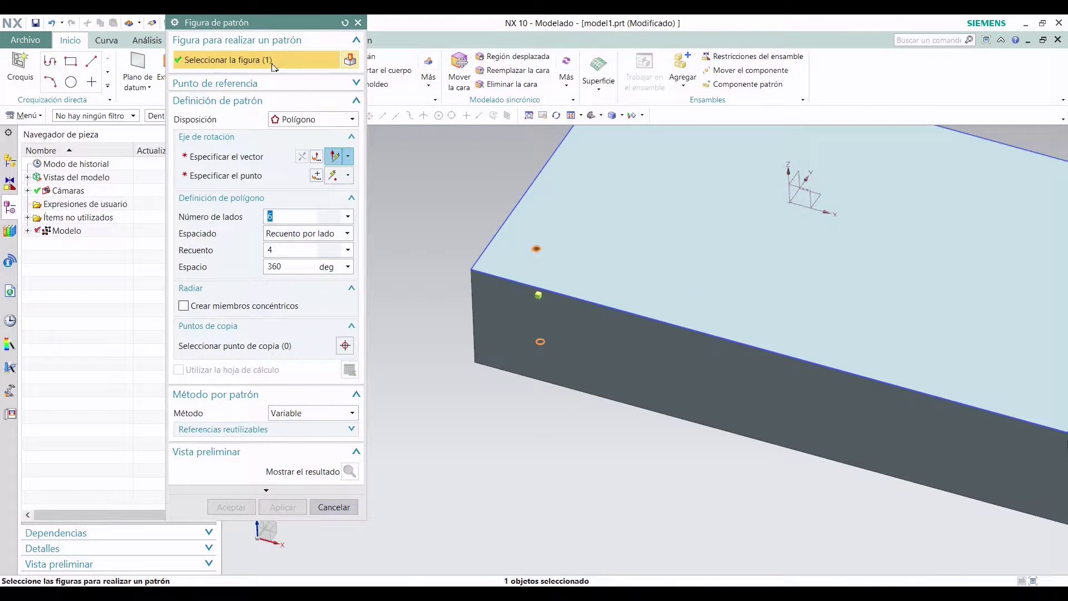
Define the polygon pattern's rotation axis with the vertical Z vector through a point on the top face beside the hole
click(230, 163)
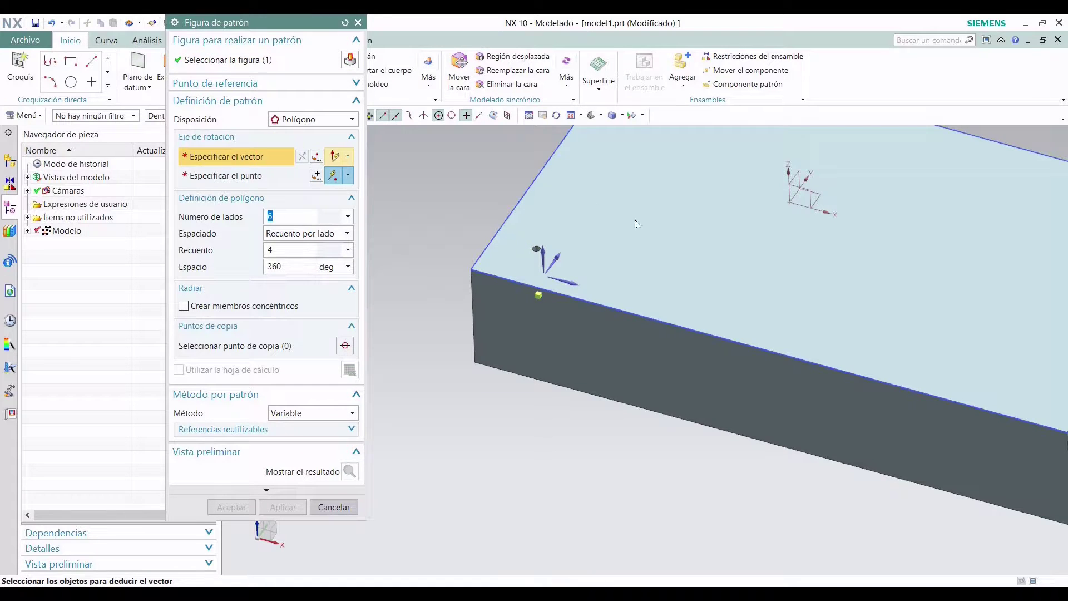
click(547, 264)
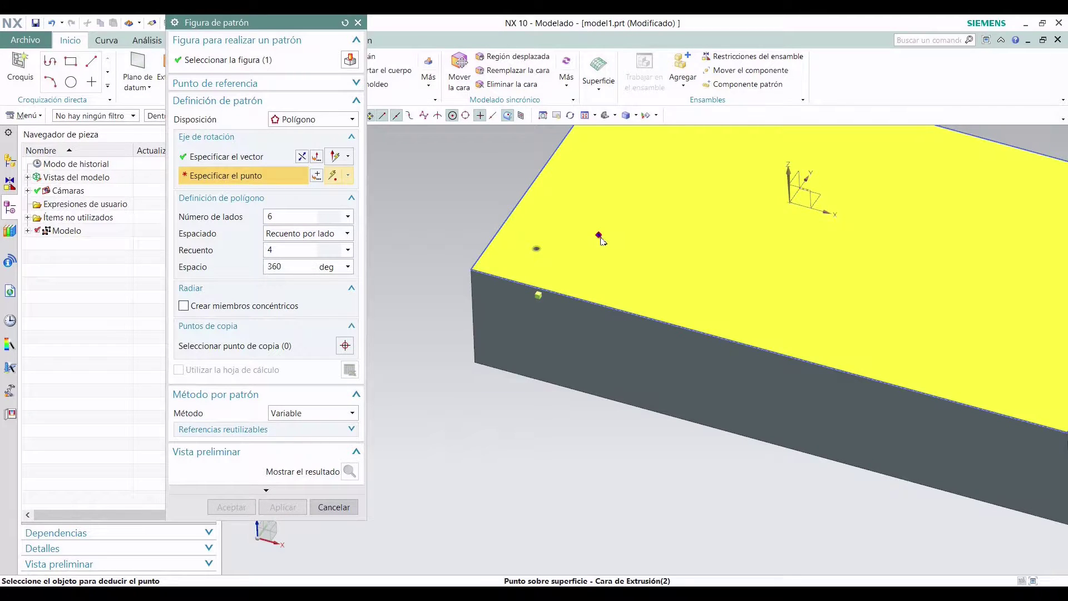
click(601, 234)
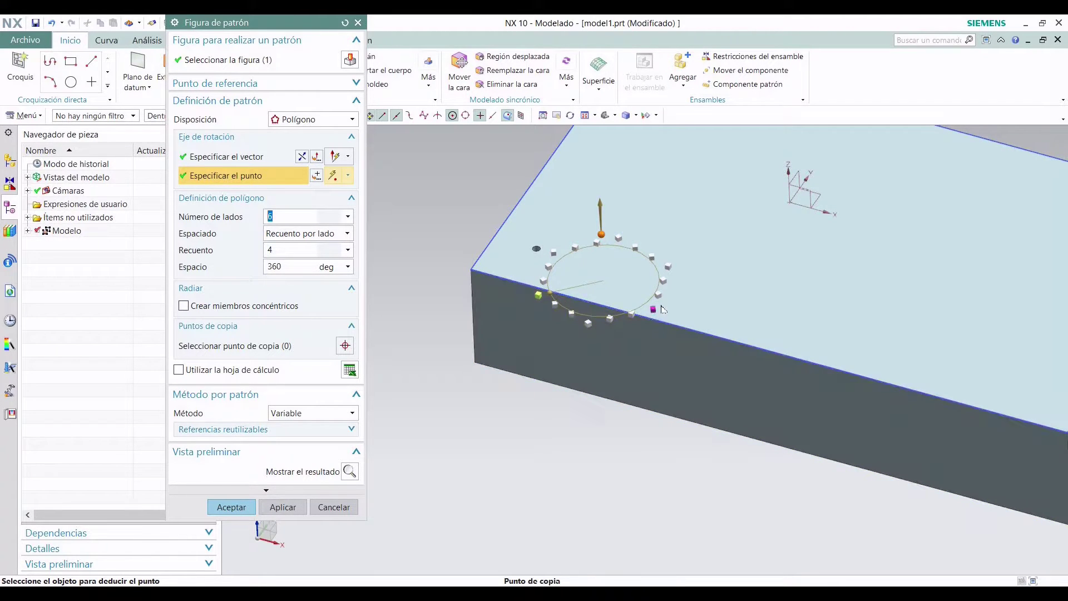
click(537, 249)
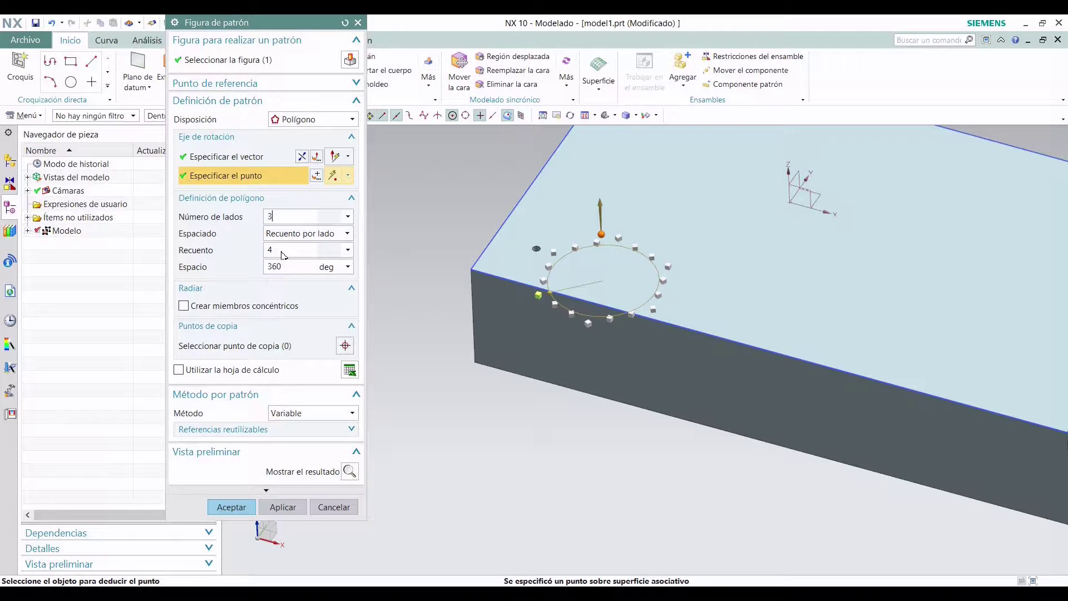
Create the polygon hole pattern with 3 sides and a count of 3 per side, and undo it
drag(277, 253, 264, 253)
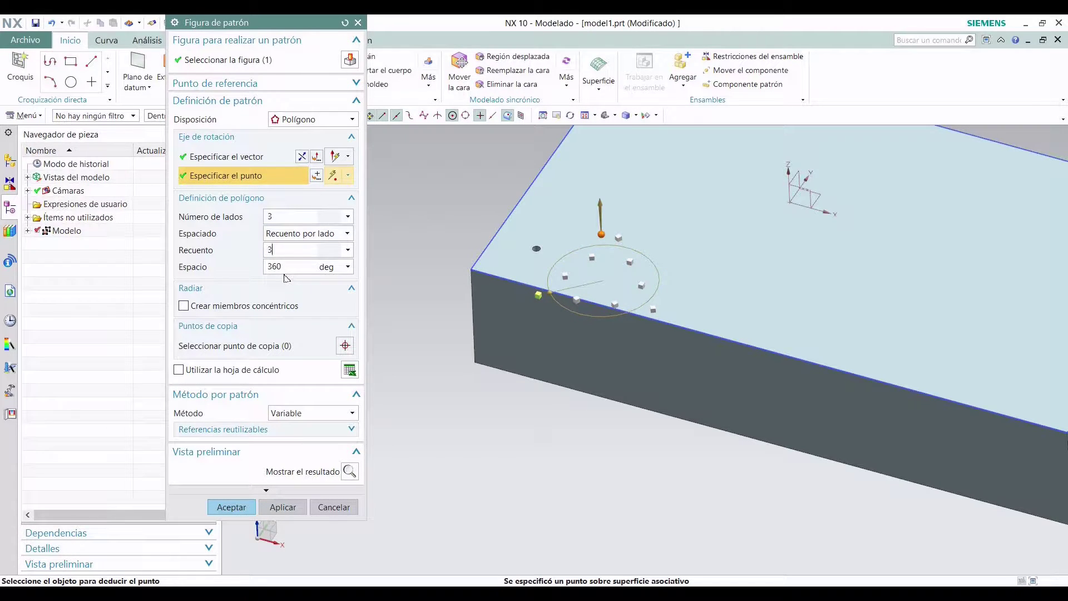
click(232, 507)
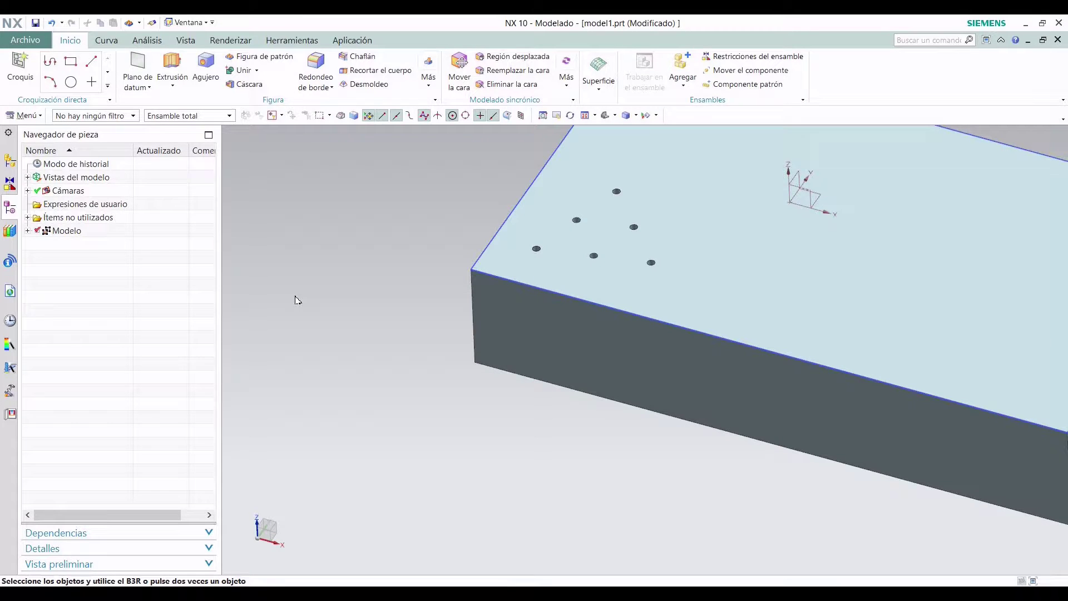
key(ctrl+z)
Start a feature pattern with the Espiral layout and select the corner hole as the feature to repeat
click(248, 56)
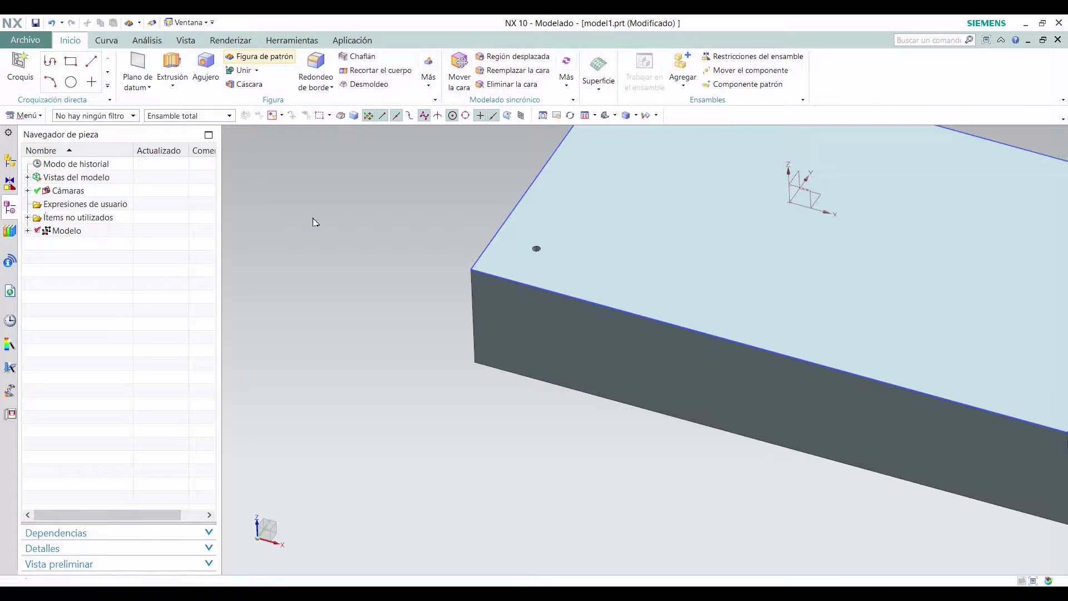
click(294, 122)
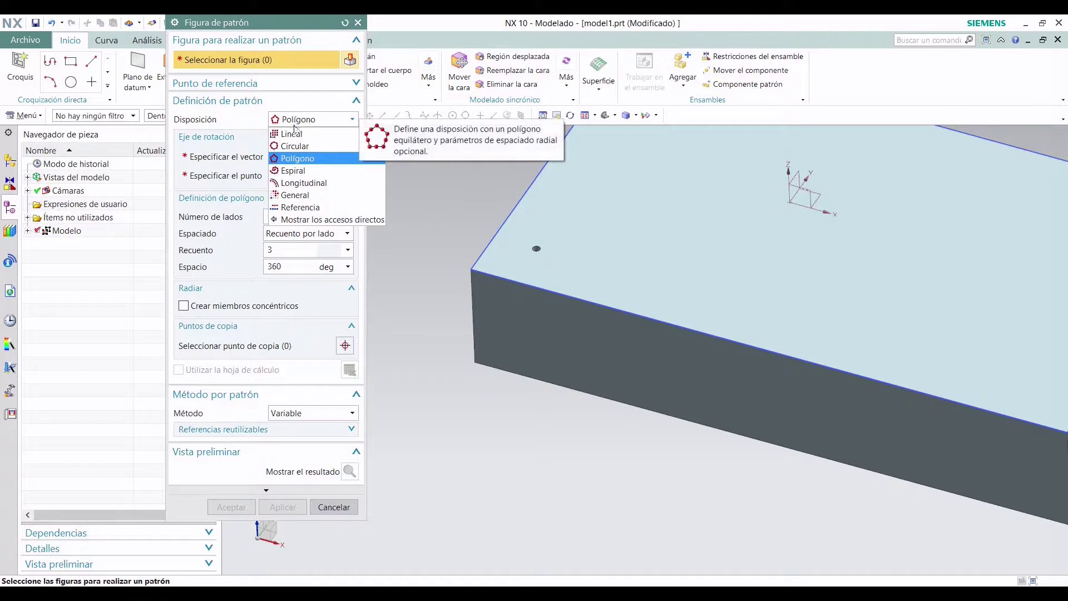
click(299, 172)
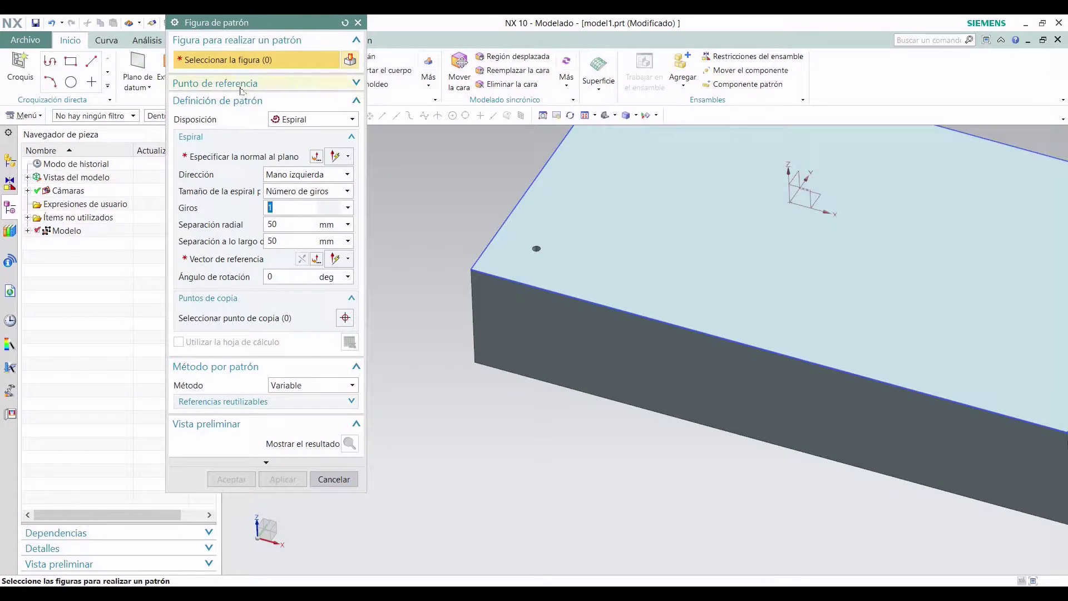
scroll(540, 233, up, 6)
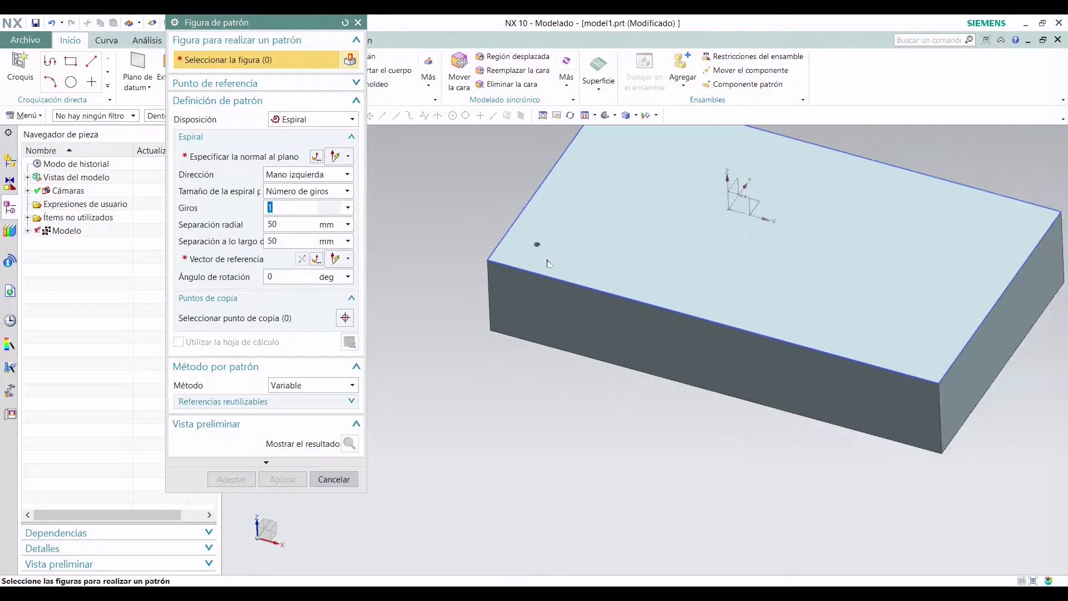
scroll(535, 167, up, 1)
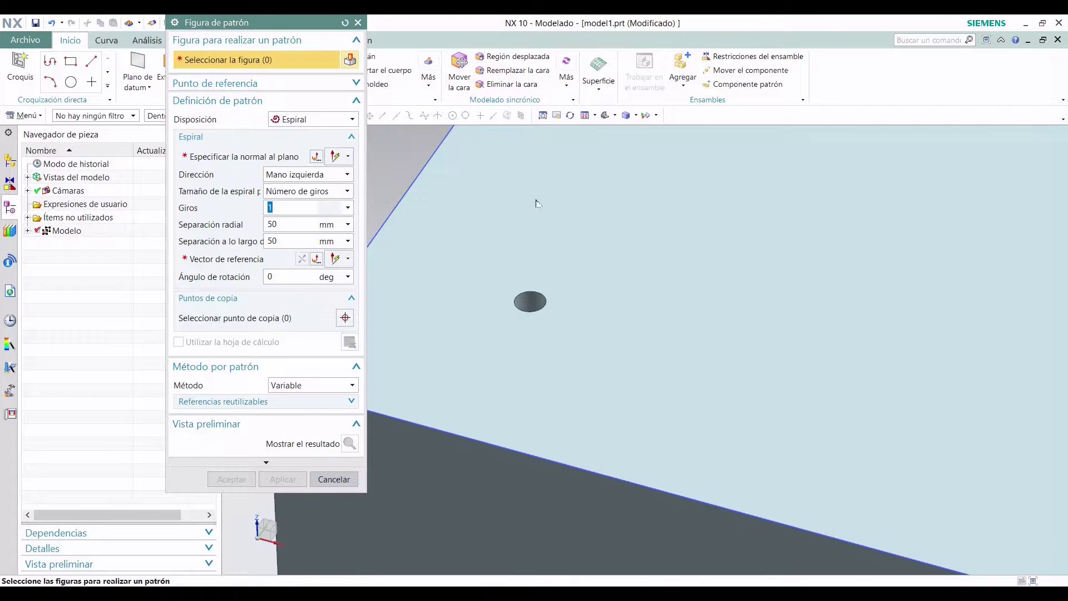
click(529, 299)
scroll(615, 334, up, 4)
scroll(616, 293, down, 5)
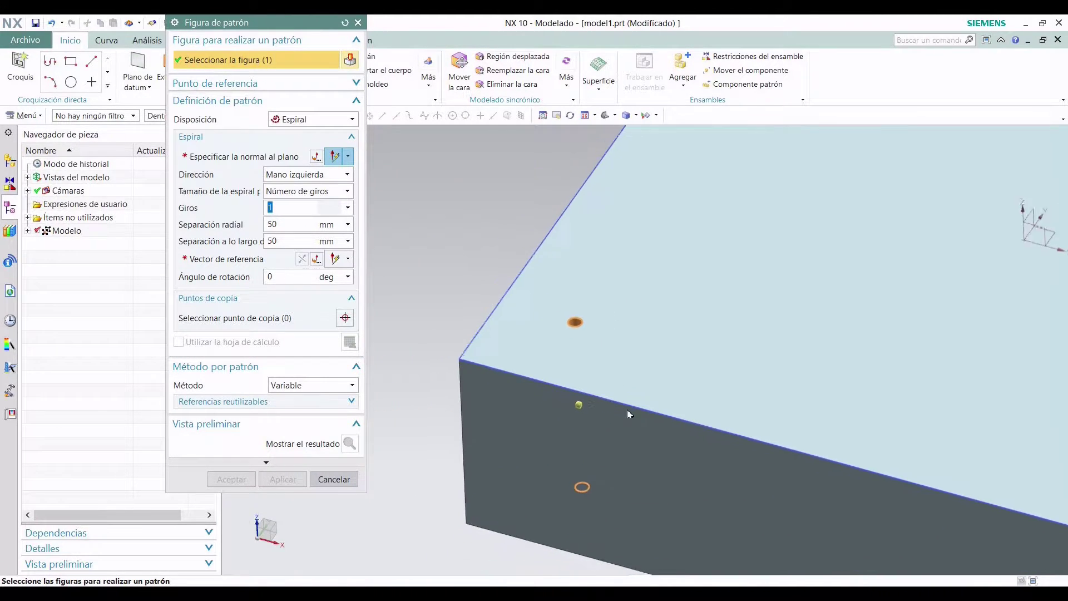
Define the spiral with Z normal and reference vectors, 2 turns, 12 mm radial separation and 6 mm separation along the spiral
click(224, 160)
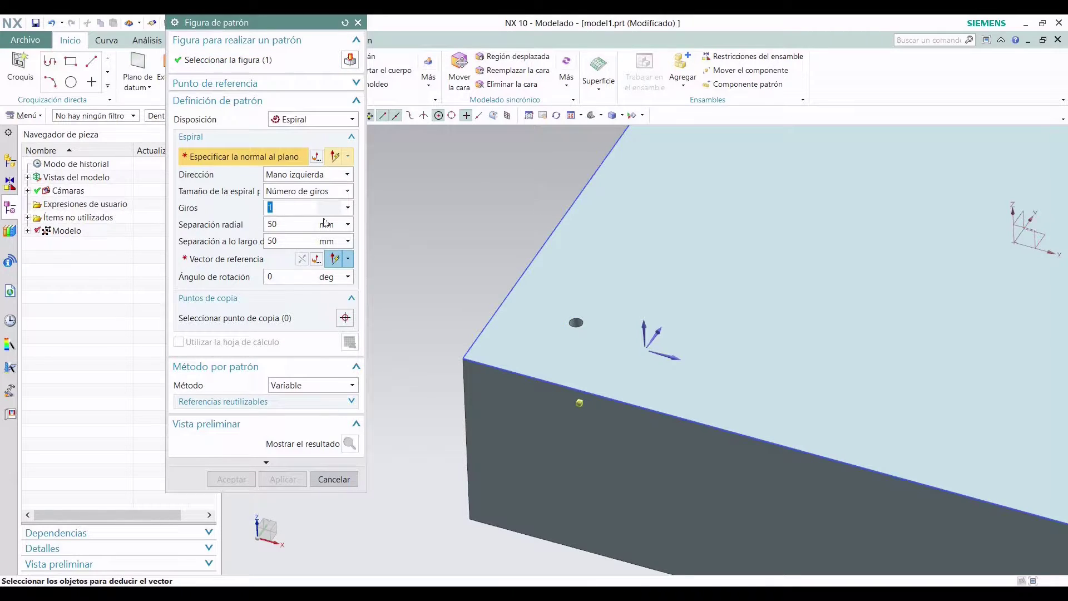
click(643, 332)
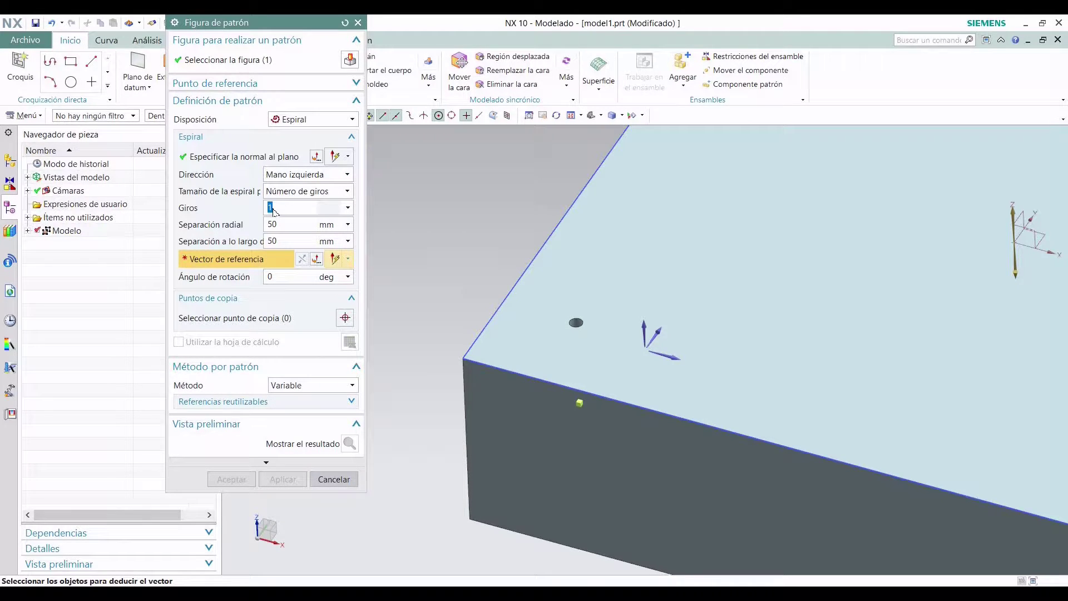
text(2)
click(281, 226)
text(12)
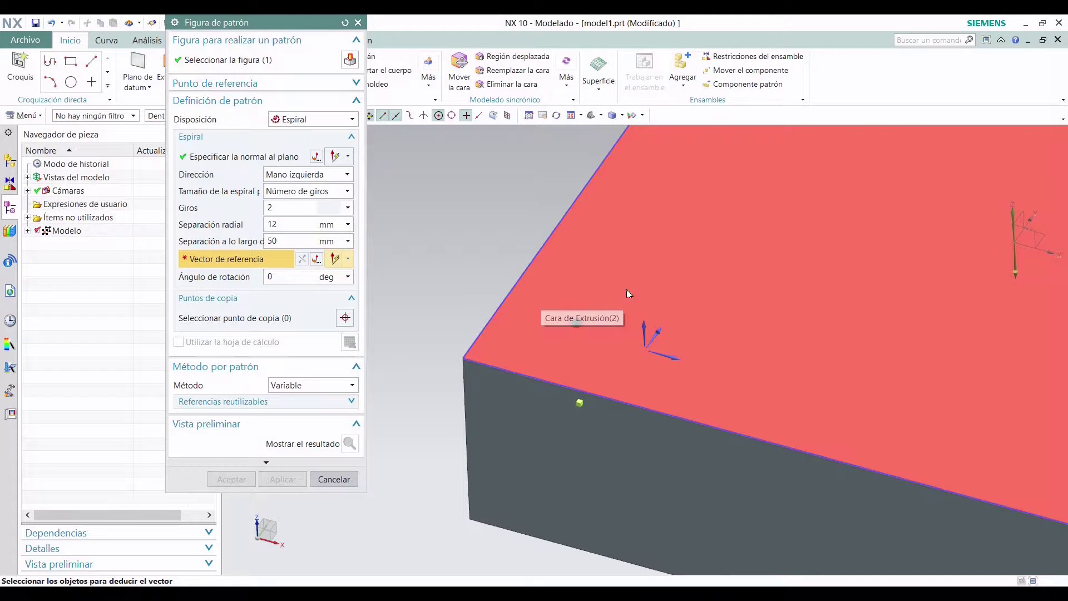
click(273, 241)
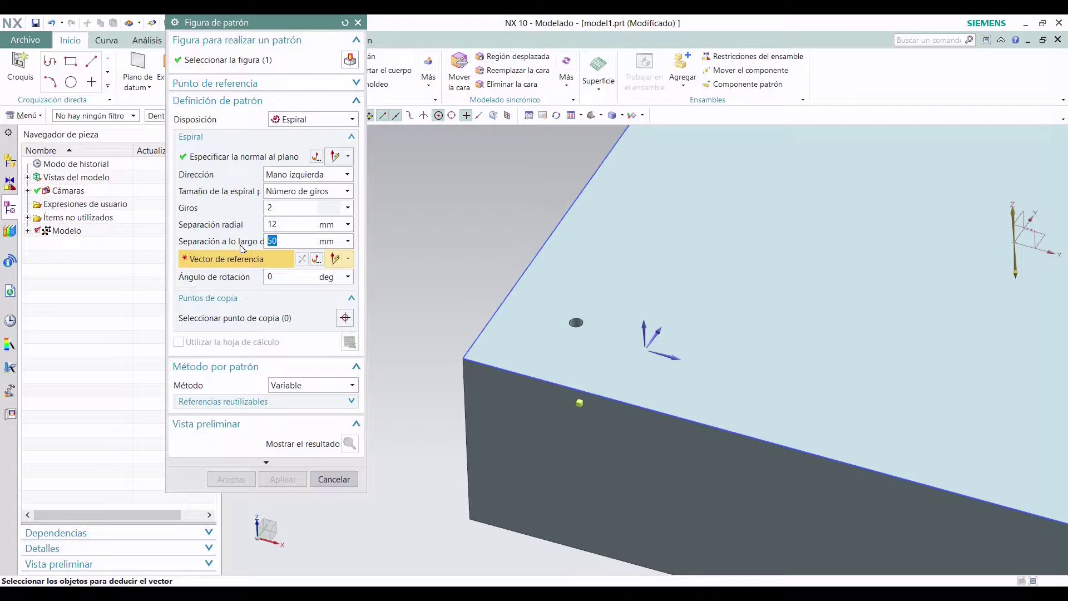
text(6)
click(646, 333)
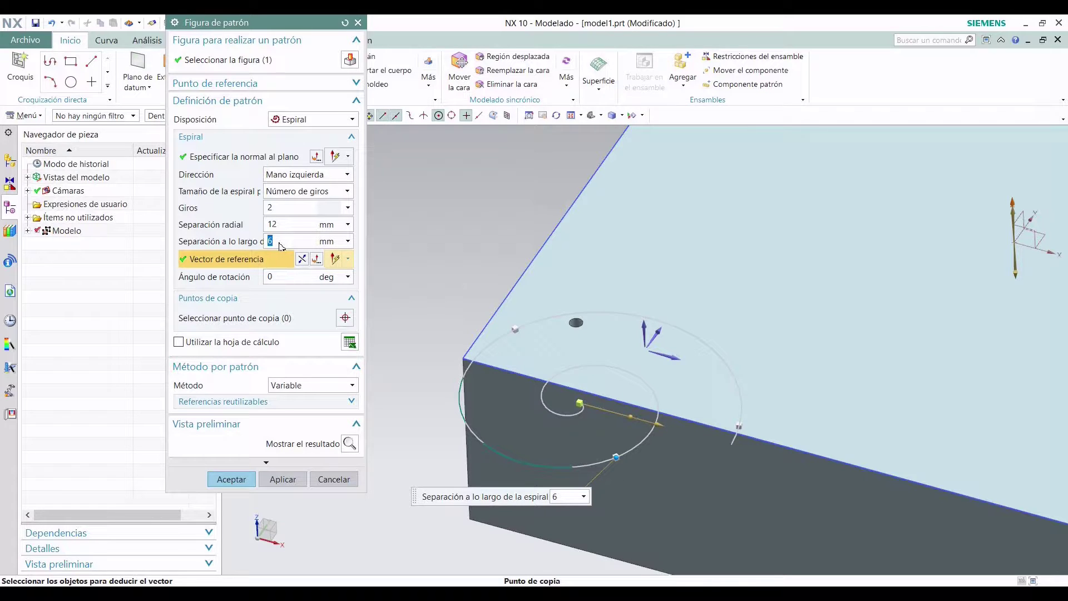
Set the separation along the spiral to 4 mm, and preview the hole pattern before reverting the preview
text(4)
click(349, 444)
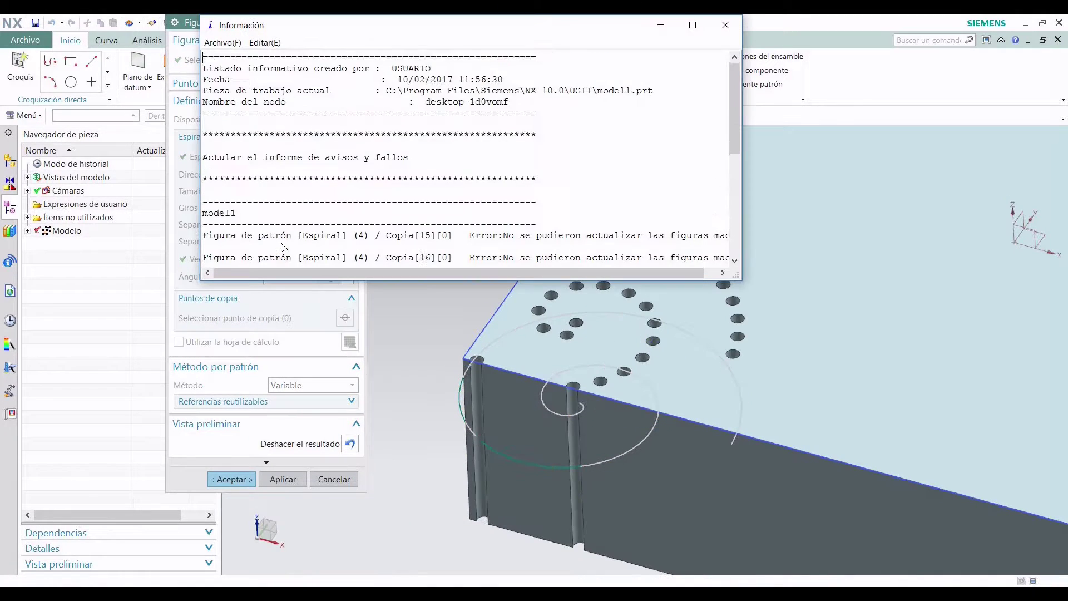
click(726, 25)
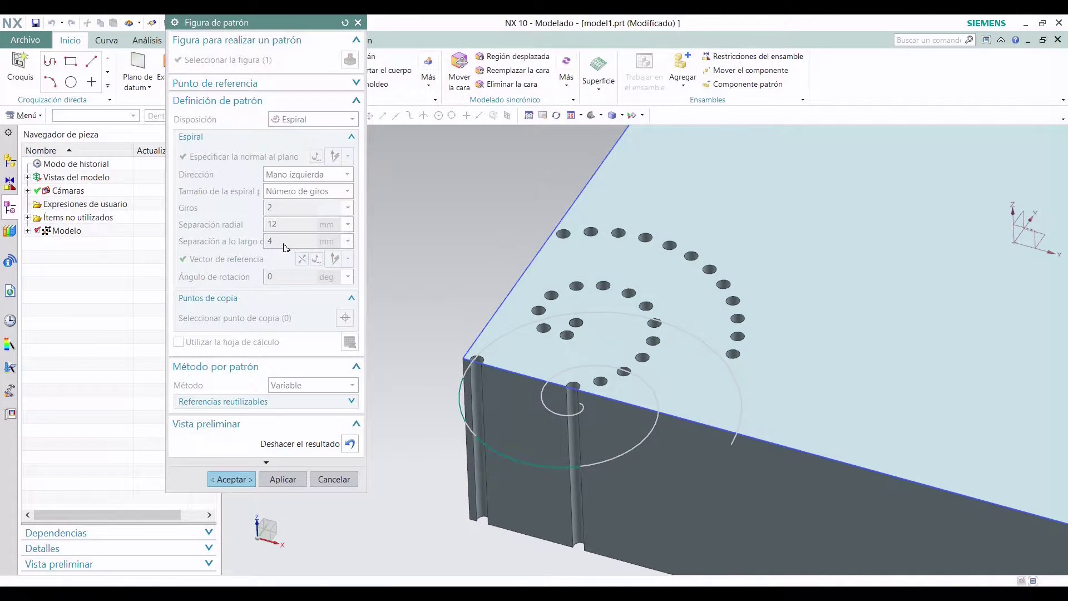
click(351, 444)
Preview the spiral hole pattern with 10 mm separation along the spiral, and cancel the pattern
click(267, 243)
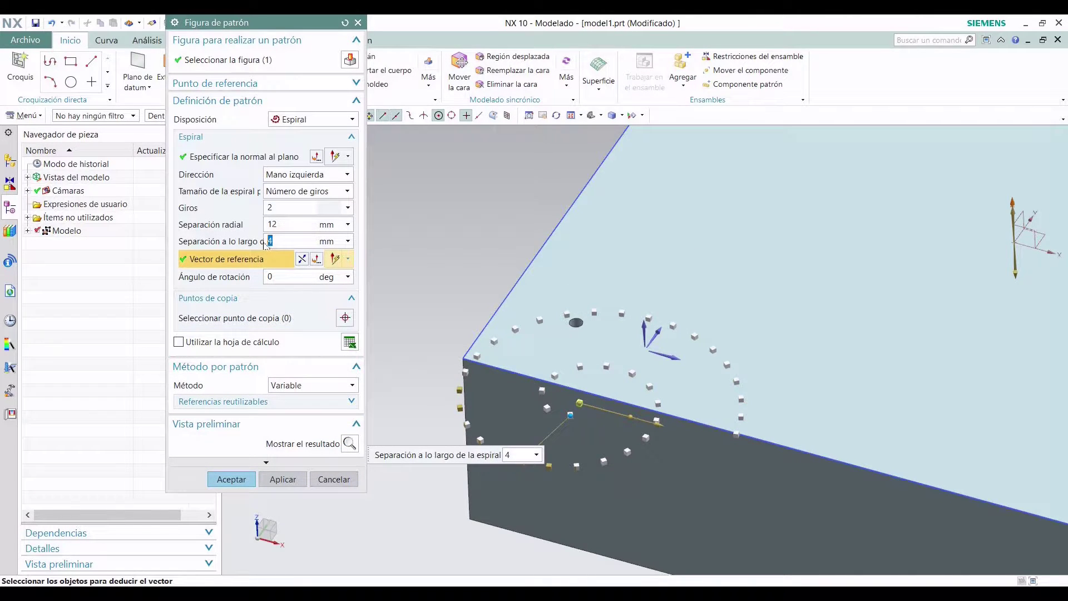
text(10)
click(351, 444)
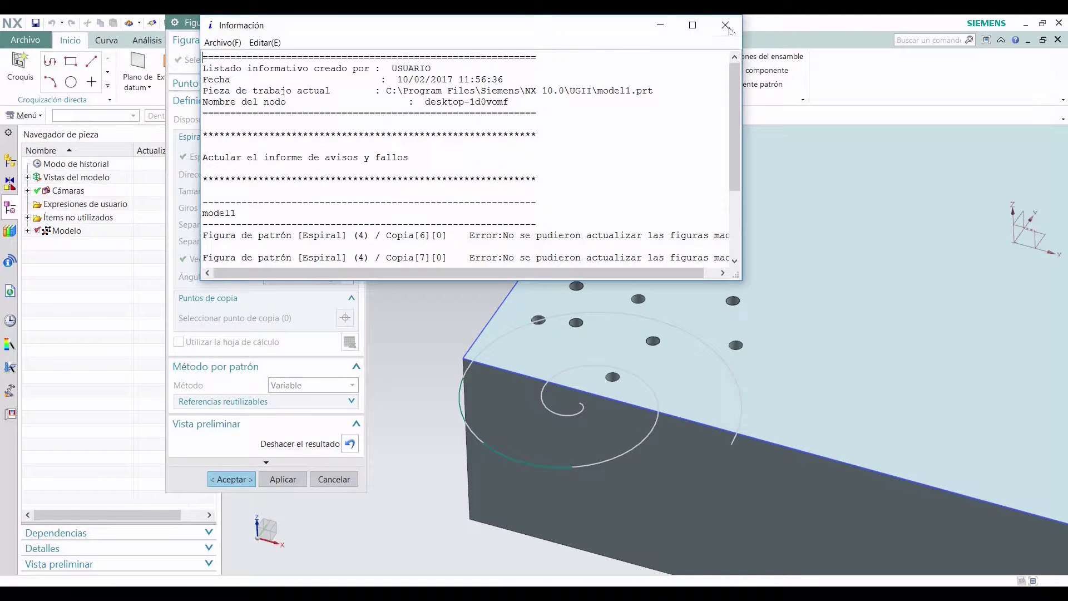
click(726, 26)
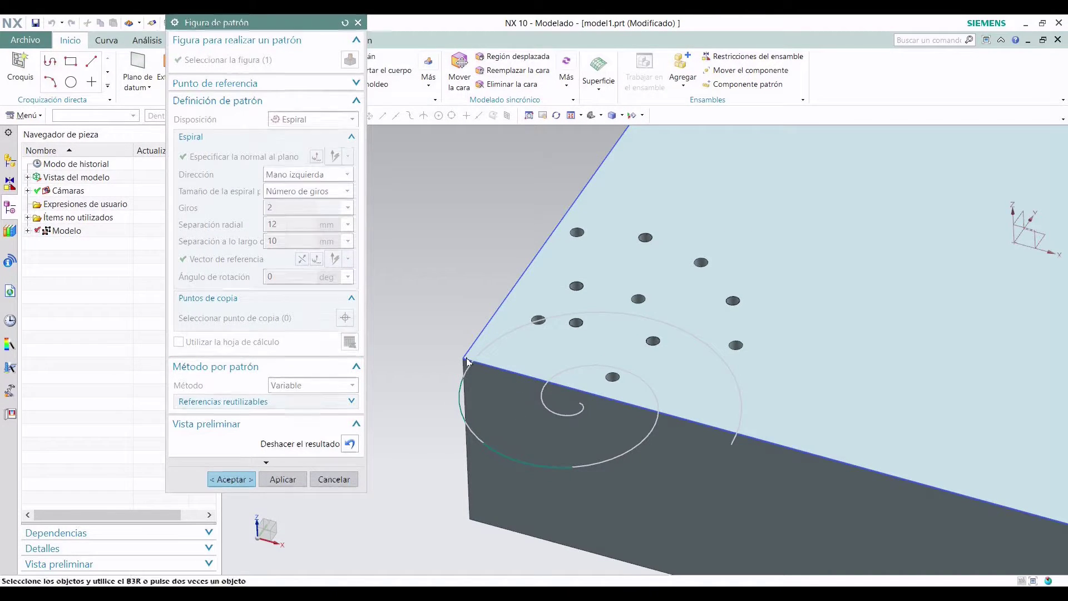
key(Escape)
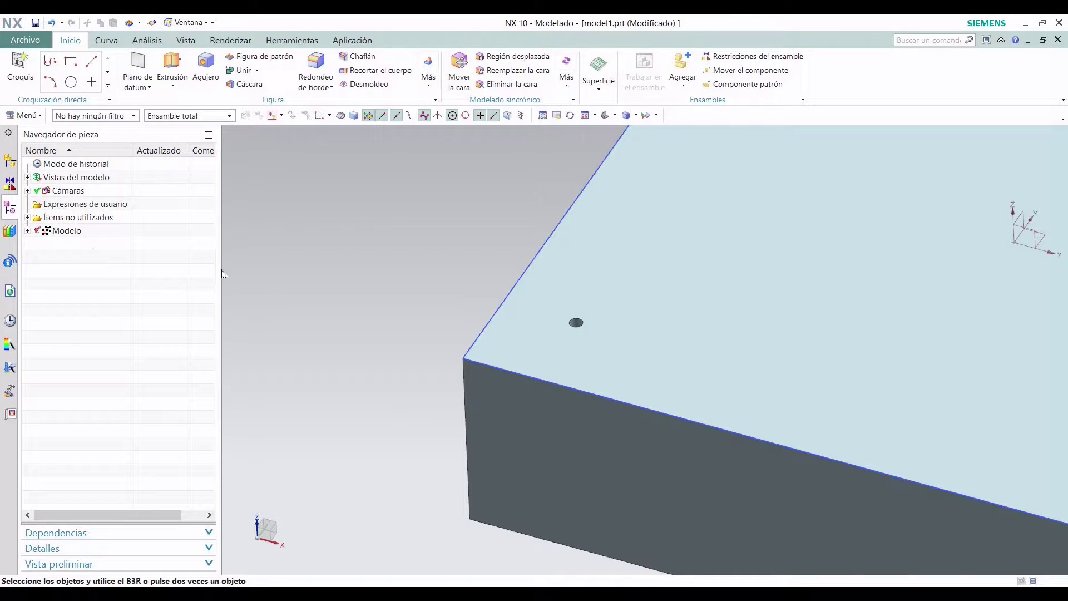
Switch the part navigator to list the model's features in chronological history order
click(27, 230)
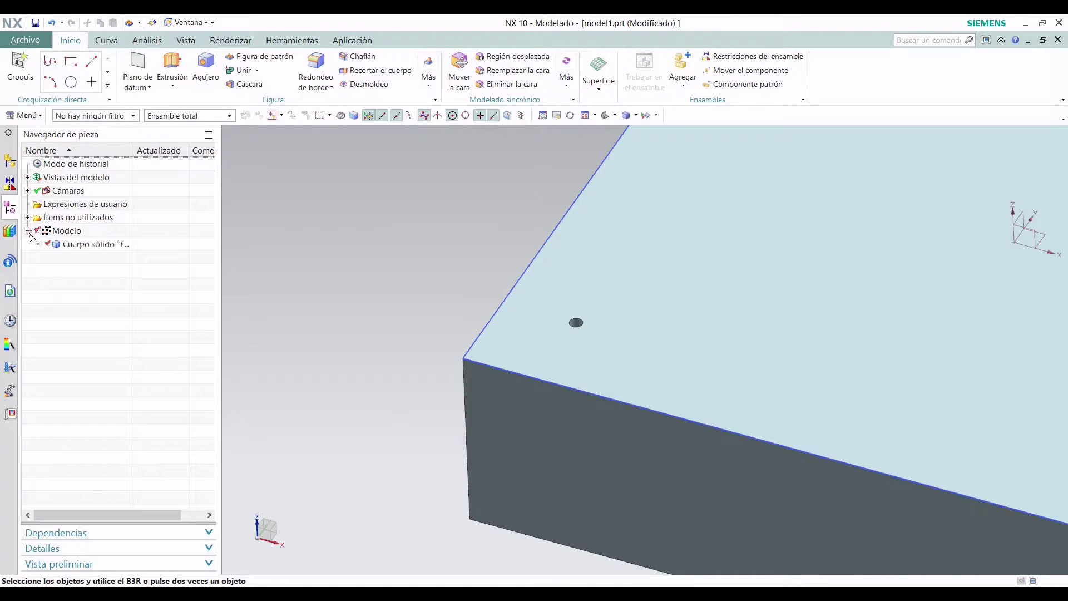
right_click(64, 290)
click(91, 368)
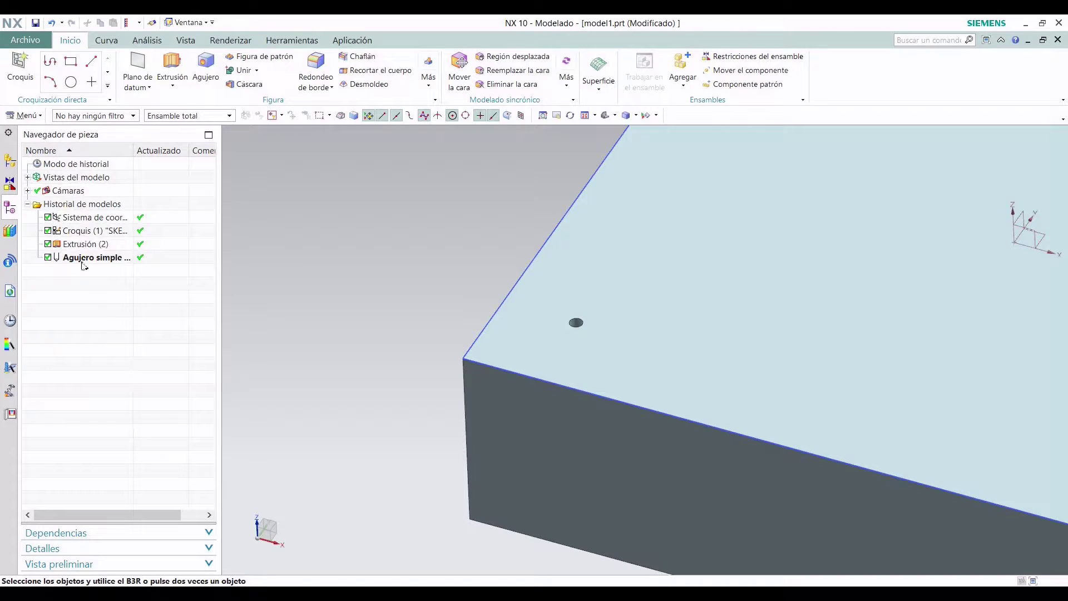
Edit the simple hole's position sketch, moving its point inward to just below the datum coordinate system's origin, and accept the hole edit
right_click(83, 262)
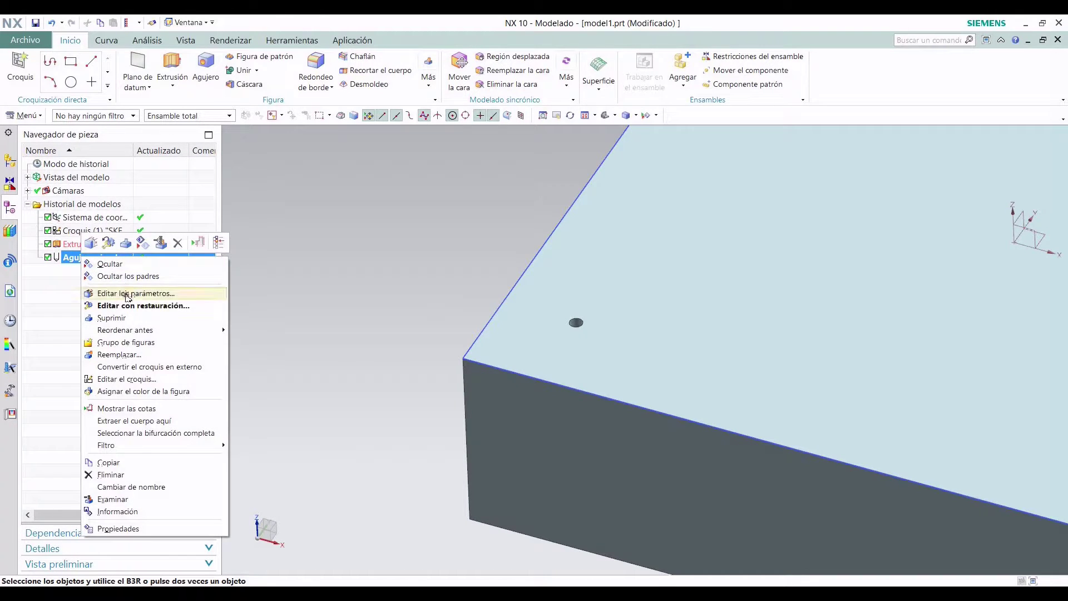
click(125, 292)
scroll(453, 306, down, 3)
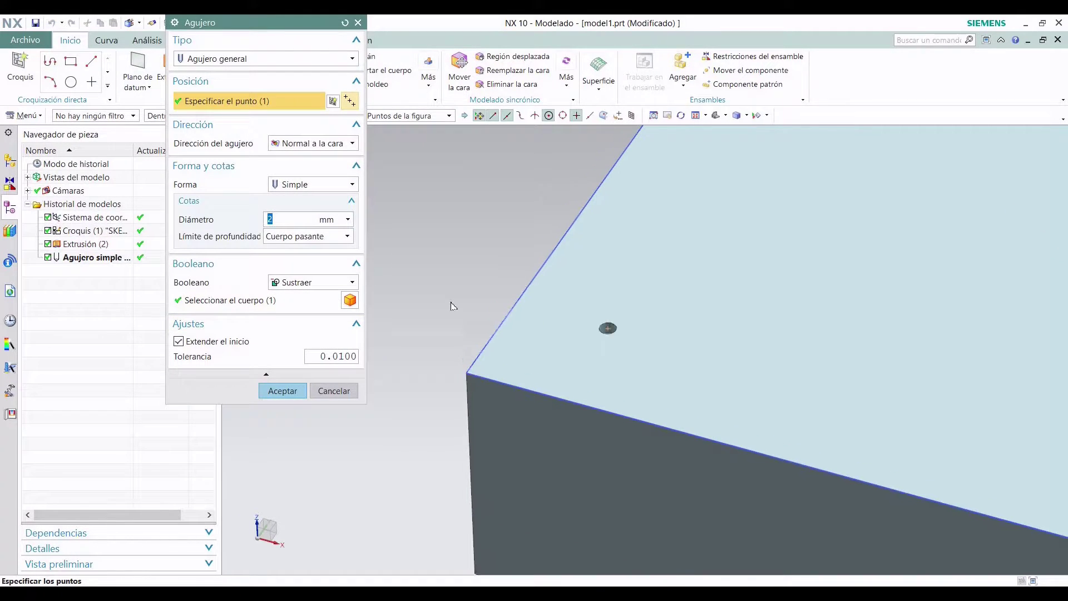
scroll(452, 306, up, 3)
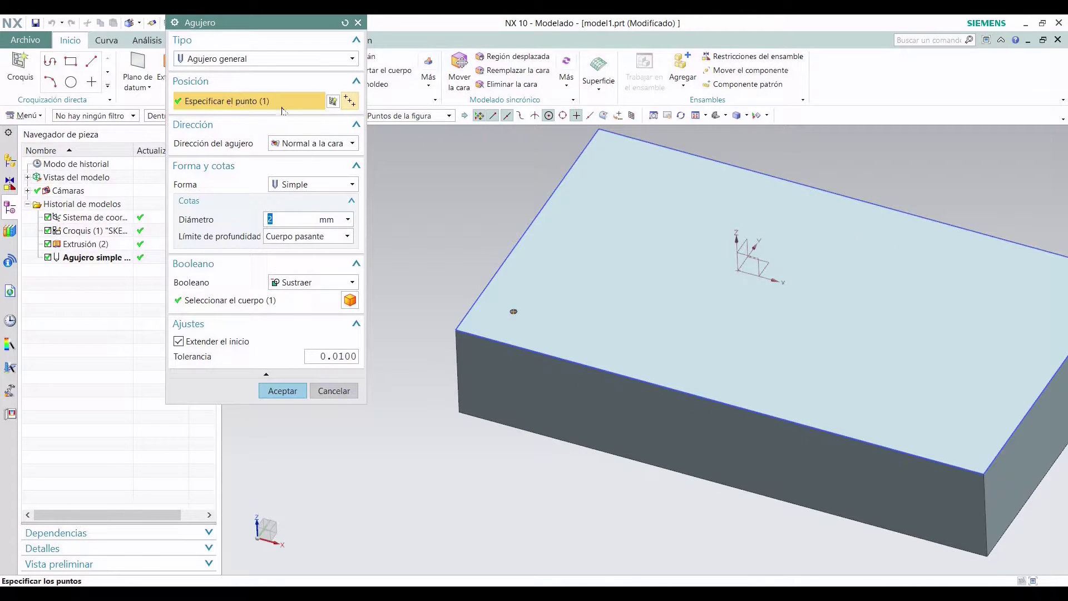
click(333, 100)
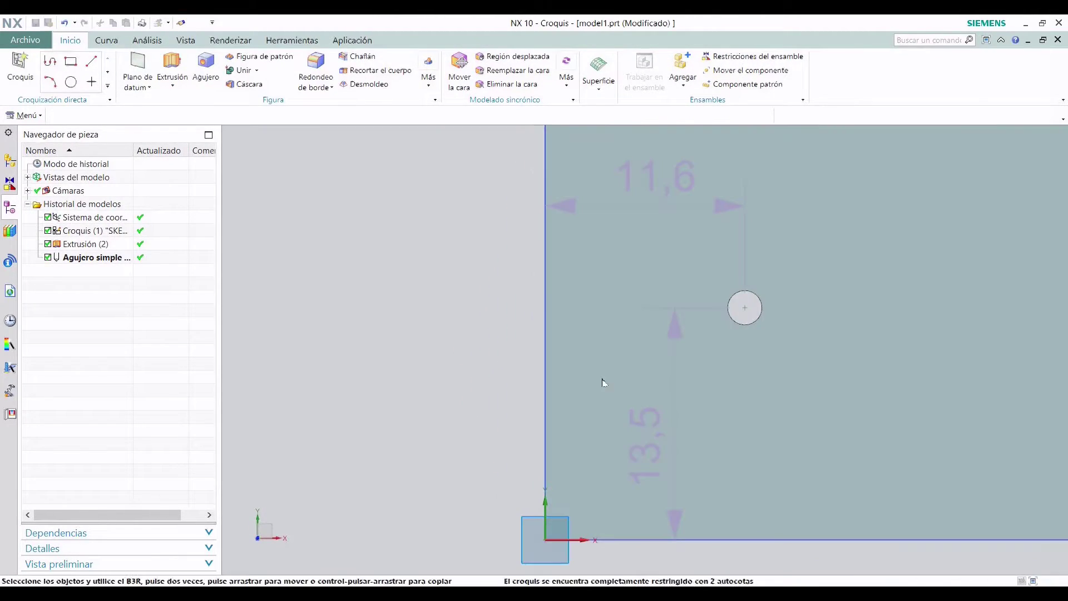
scroll(439, 369, up, 5)
scroll(558, 285, down, 1)
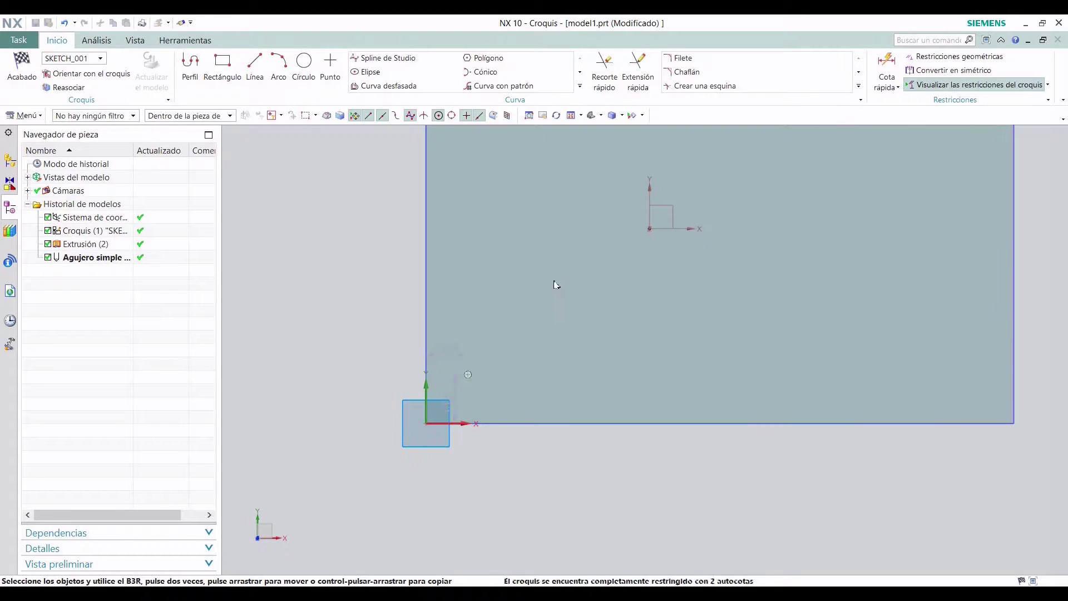
mouse_move(469, 377)
mouse_down()
mouse_move(585, 334)
mouse_move(650, 250)
mouse_up()
key(ctrl+q)
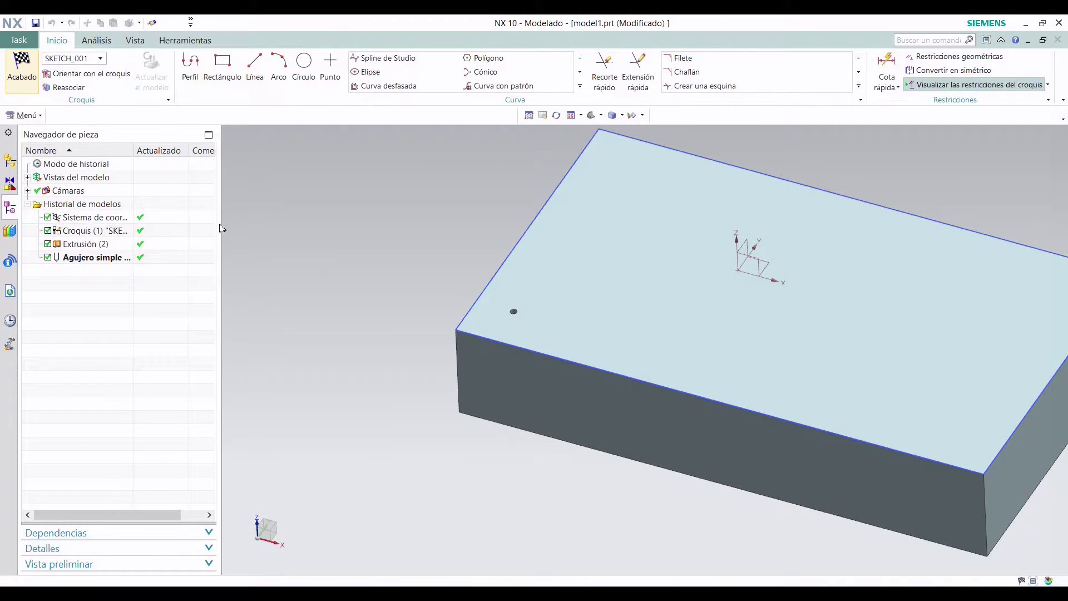
click(283, 391)
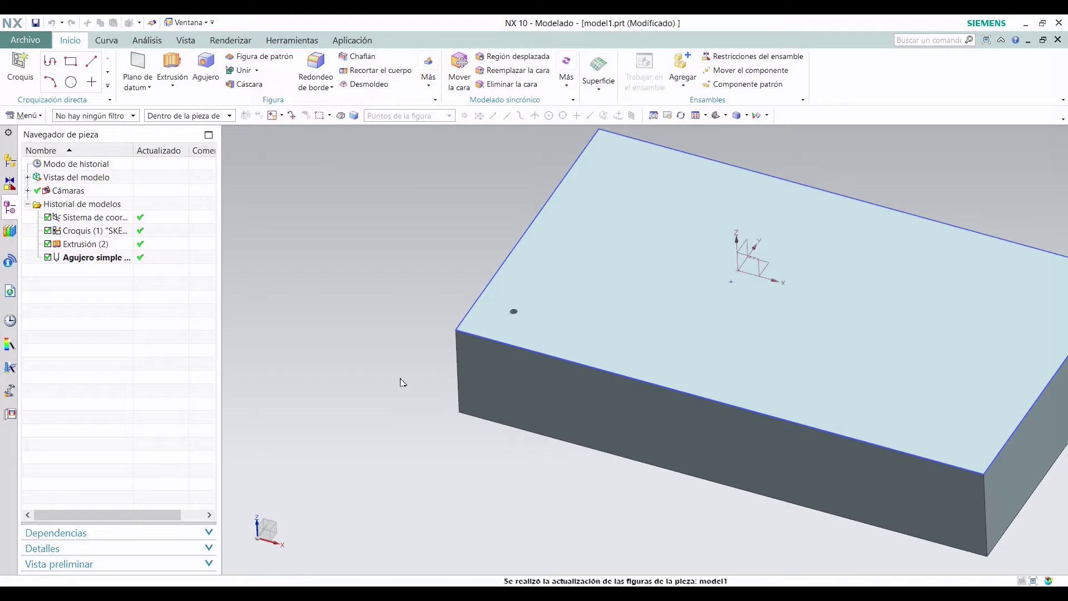
Start a feature pattern of the simple hole with the spiral layout and the Z direction as the plane normal
scroll(777, 272, down, 2)
scroll(777, 271, up, 5)
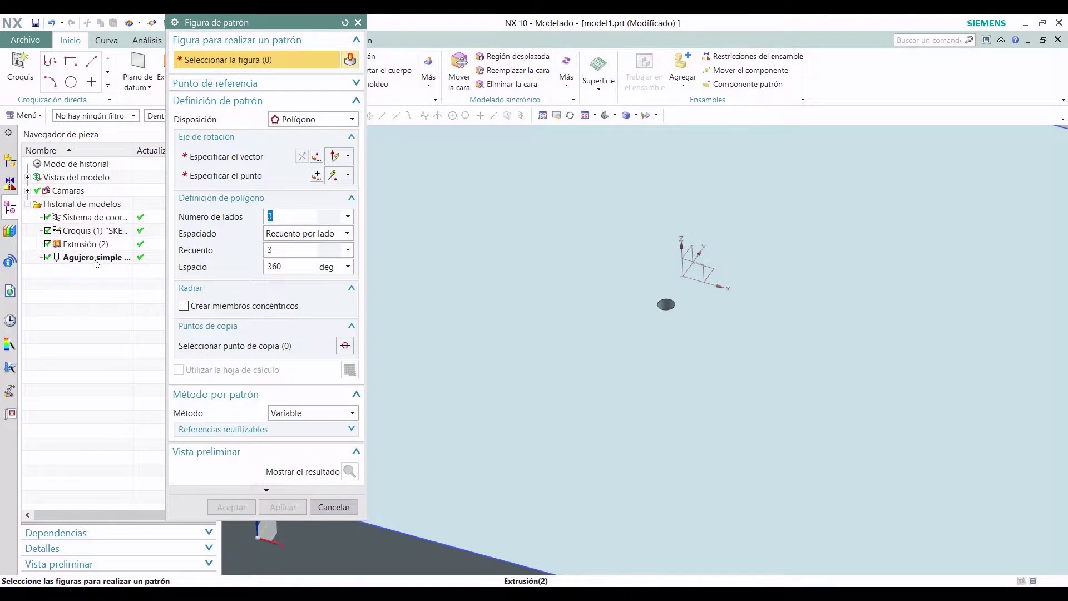
click(96, 257)
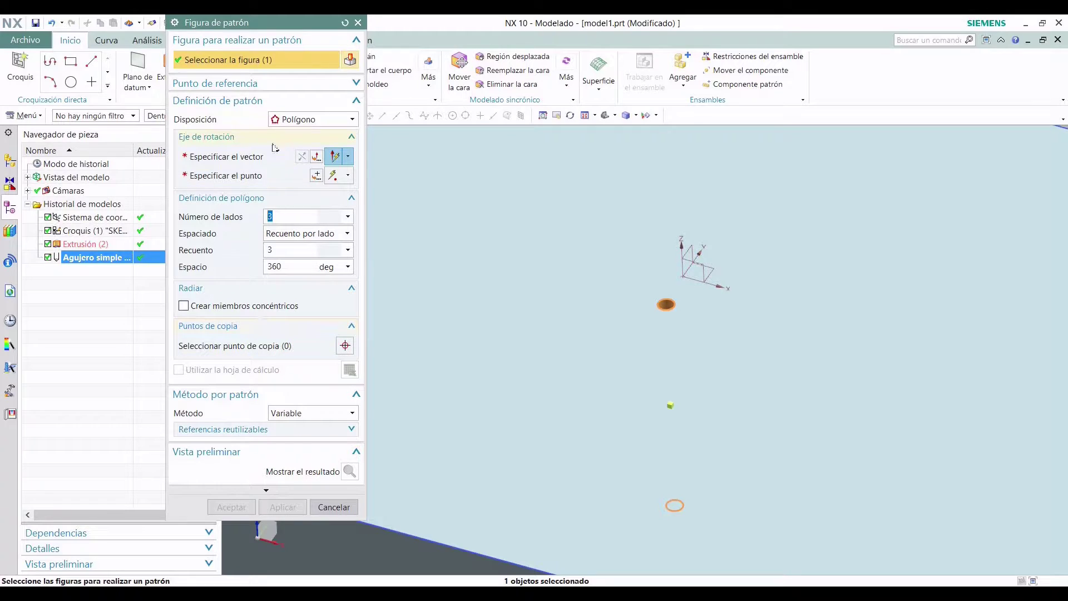
click(290, 126)
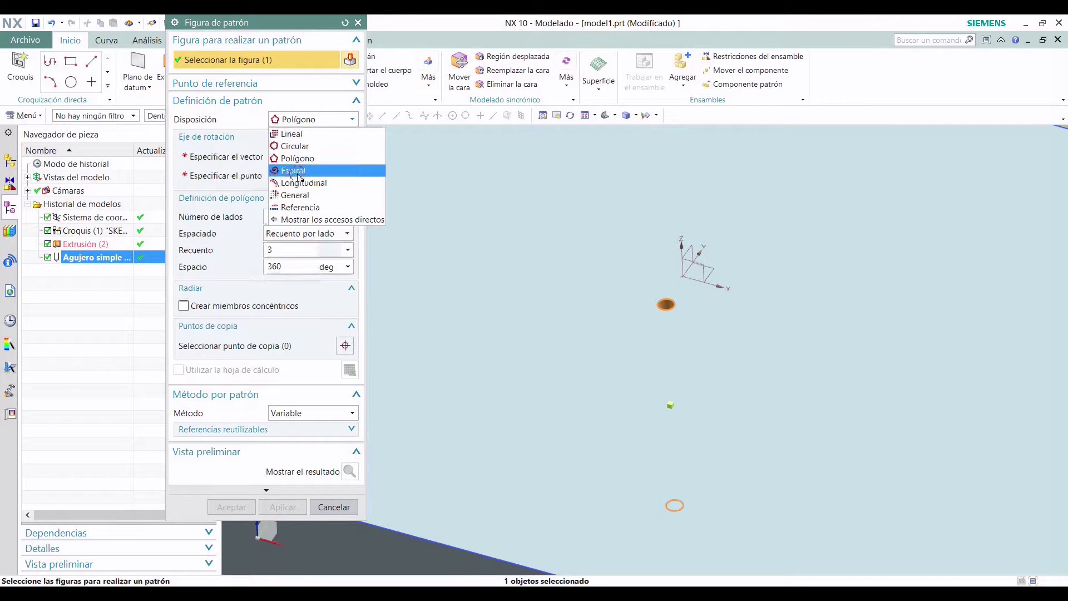
click(295, 170)
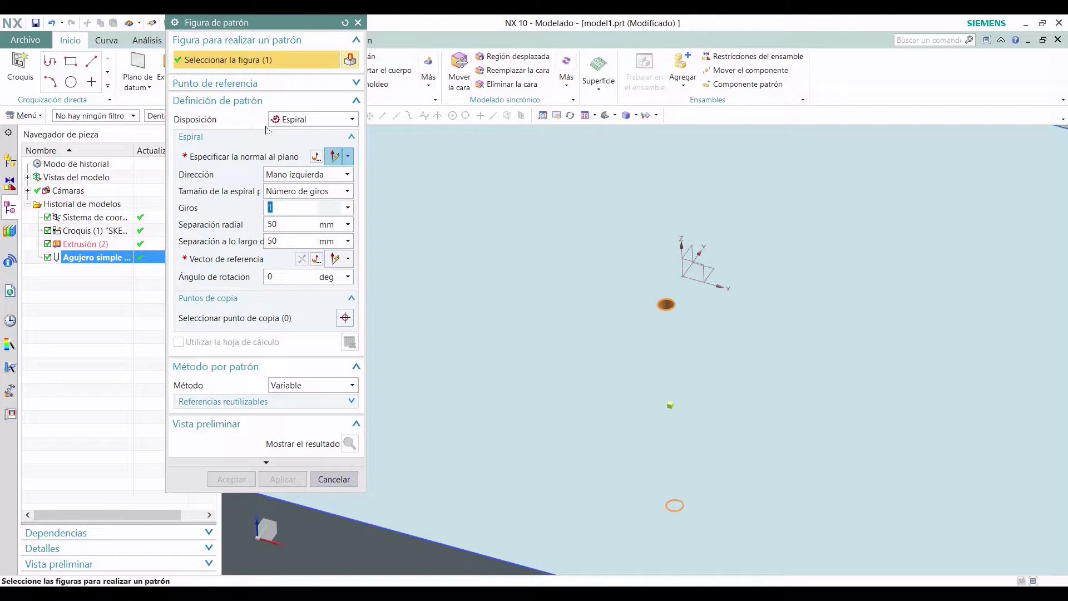
click(258, 157)
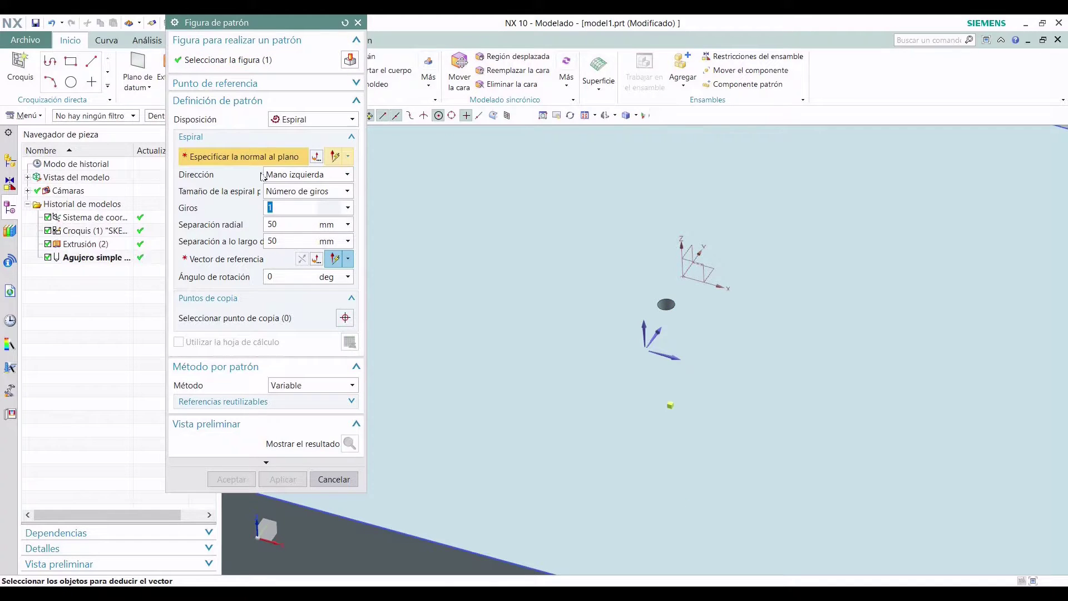
click(646, 336)
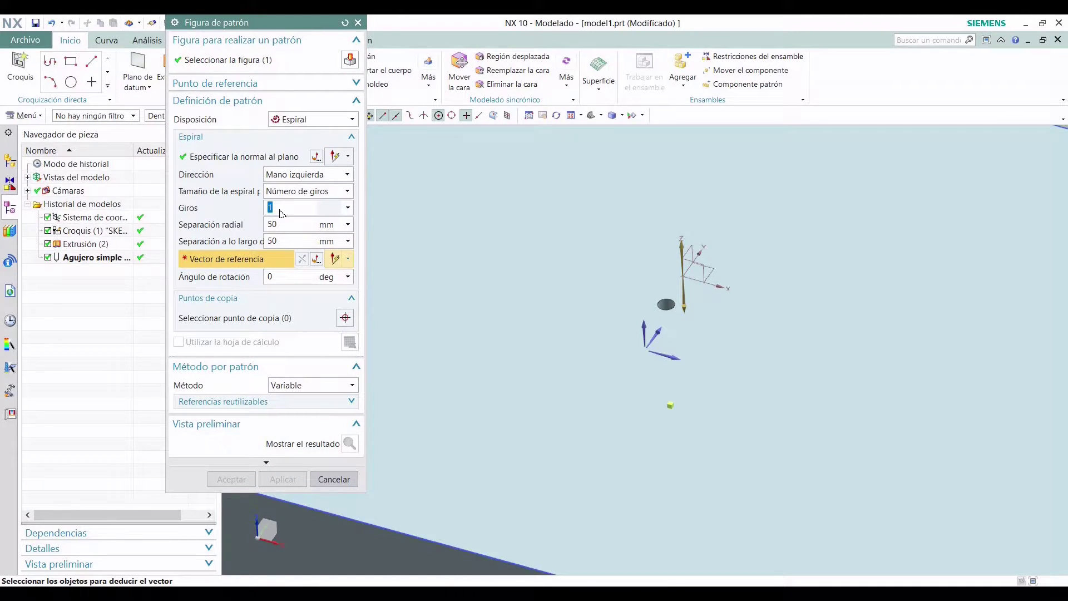
Define the spiral with 2 turns, 12 mm radial separation, 12 mm separation along the spiral and an X reference vector, then preview and revert the result
text(2)
double_click(280, 227)
text(12)
double_click(273, 241)
text(12)
click(645, 329)
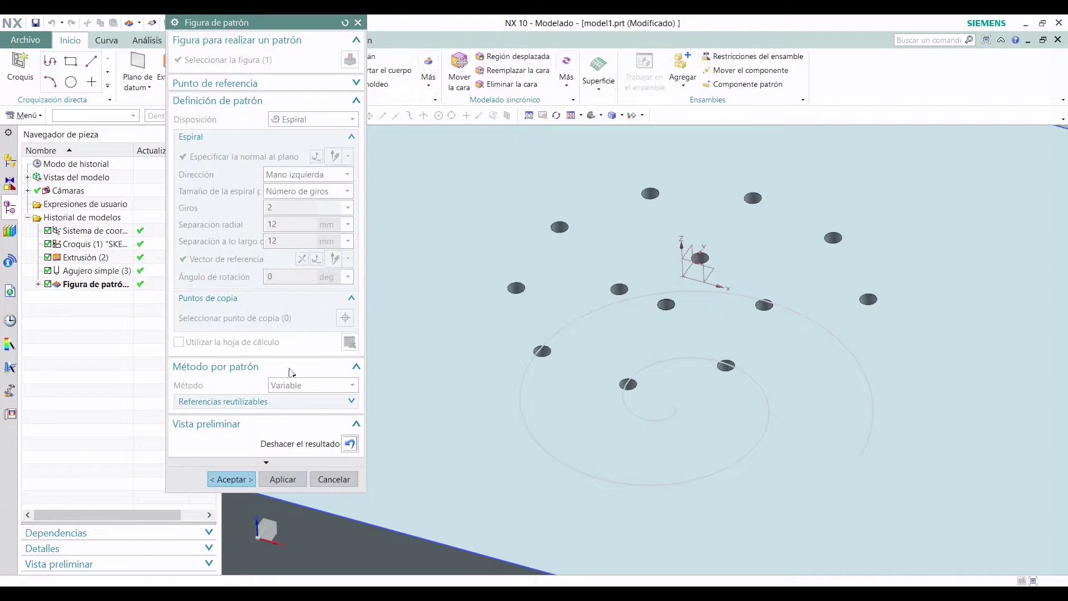
click(351, 445)
Preview the spiral hole pattern with 6 mm separation along the spiral, and cancel the pattern
click(271, 243)
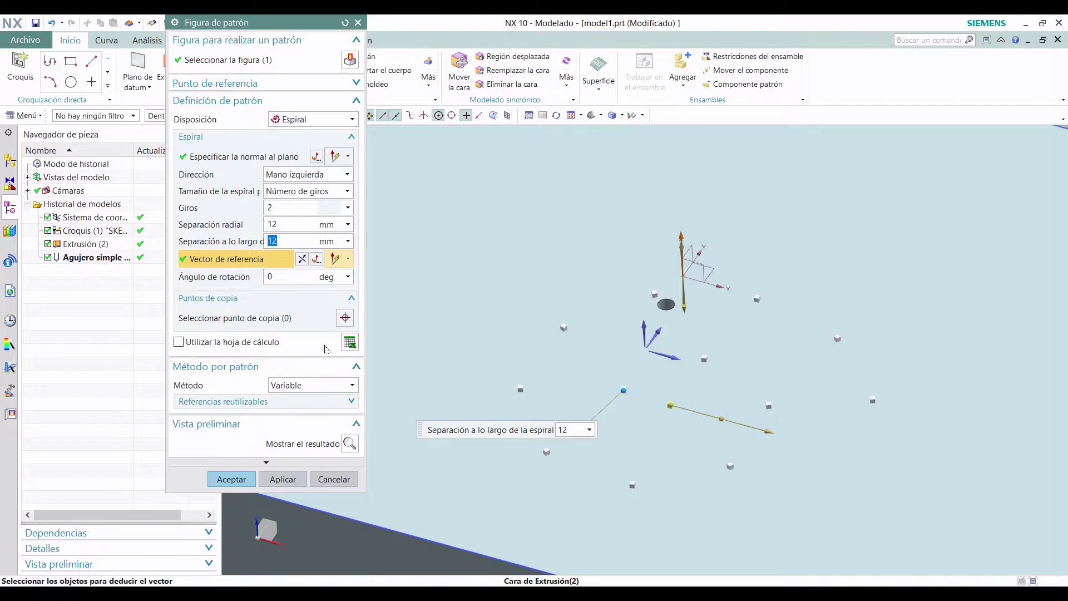
text(6)
click(349, 444)
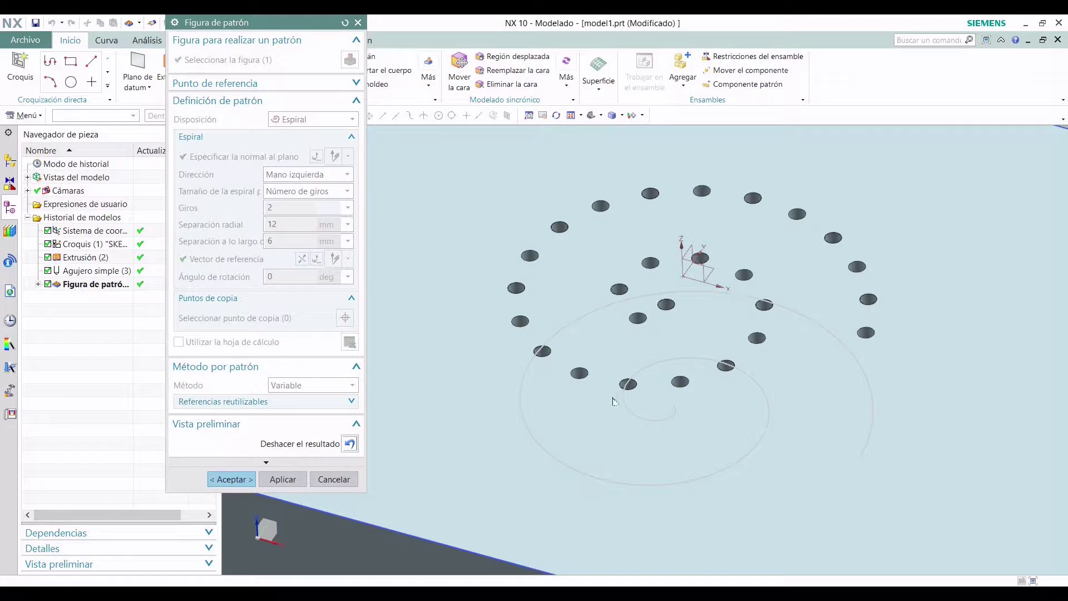
click(339, 479)
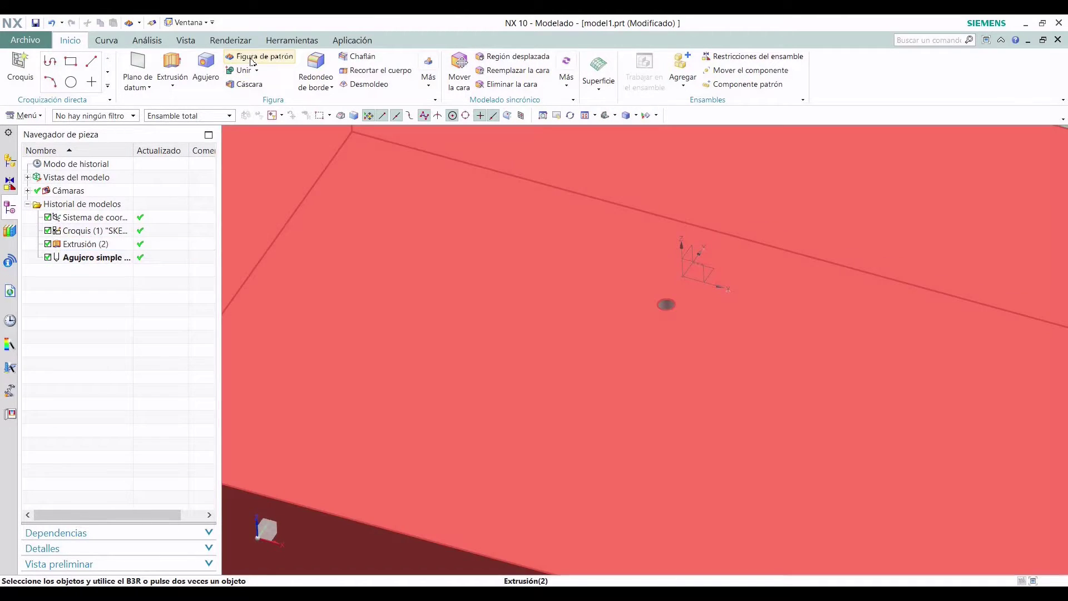
click(251, 56)
click(285, 119)
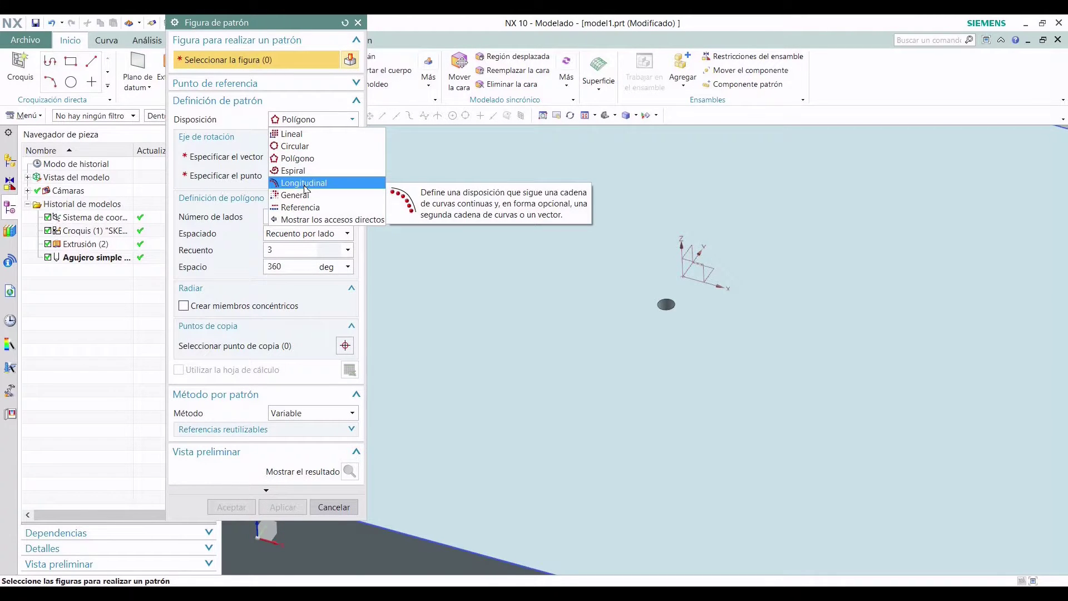
click(429, 250)
key(Escape)
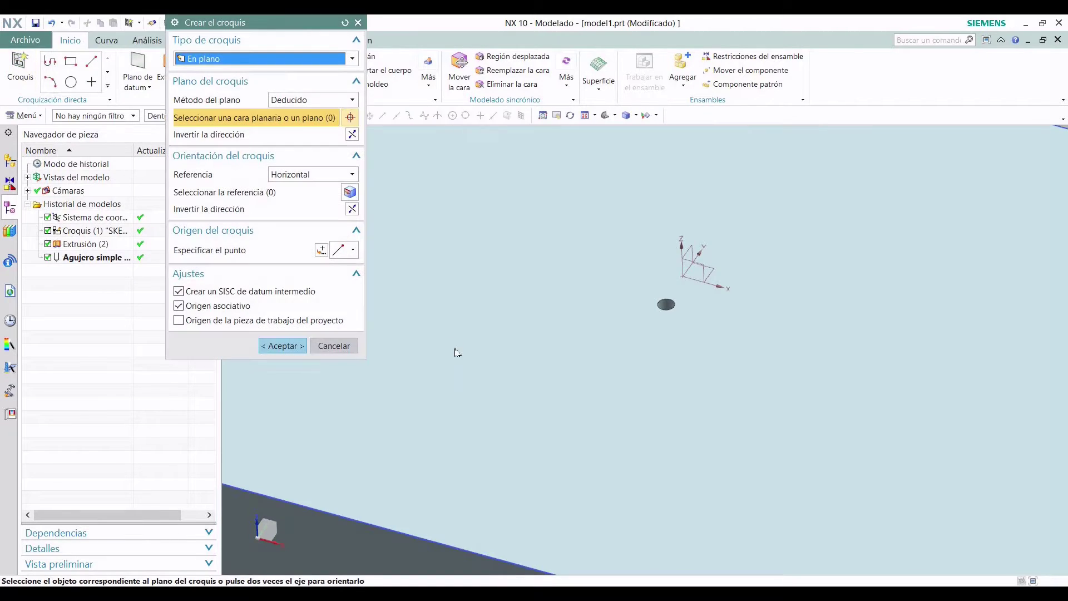
Create a new sketch on the block's top face with the inferred plane method and horizontal reference
click(20, 66)
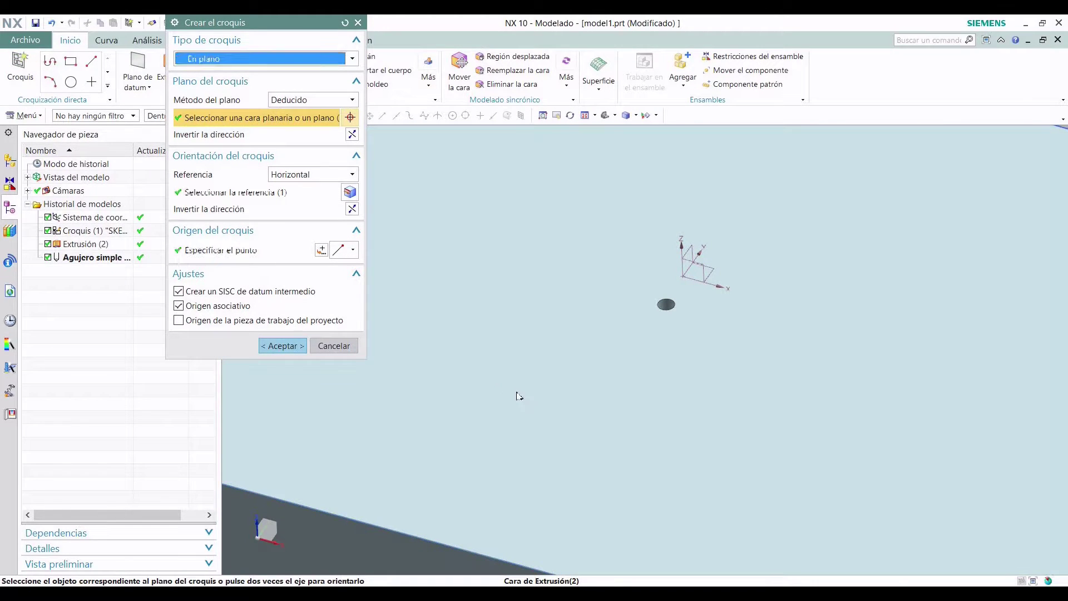
click(282, 346)
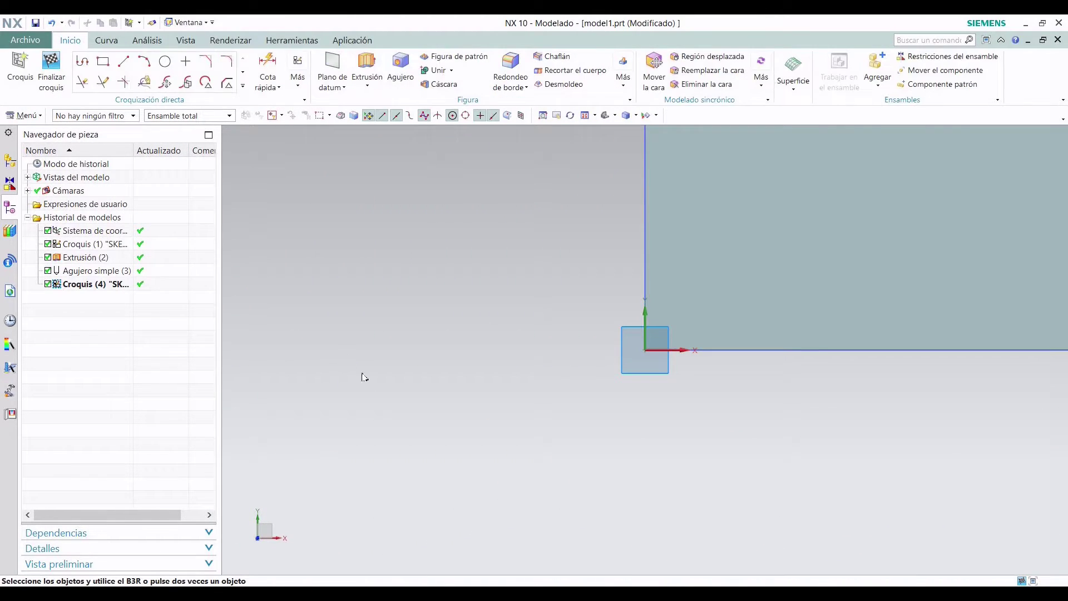
scroll(412, 403, up, 4)
scroll(412, 403, down, 11)
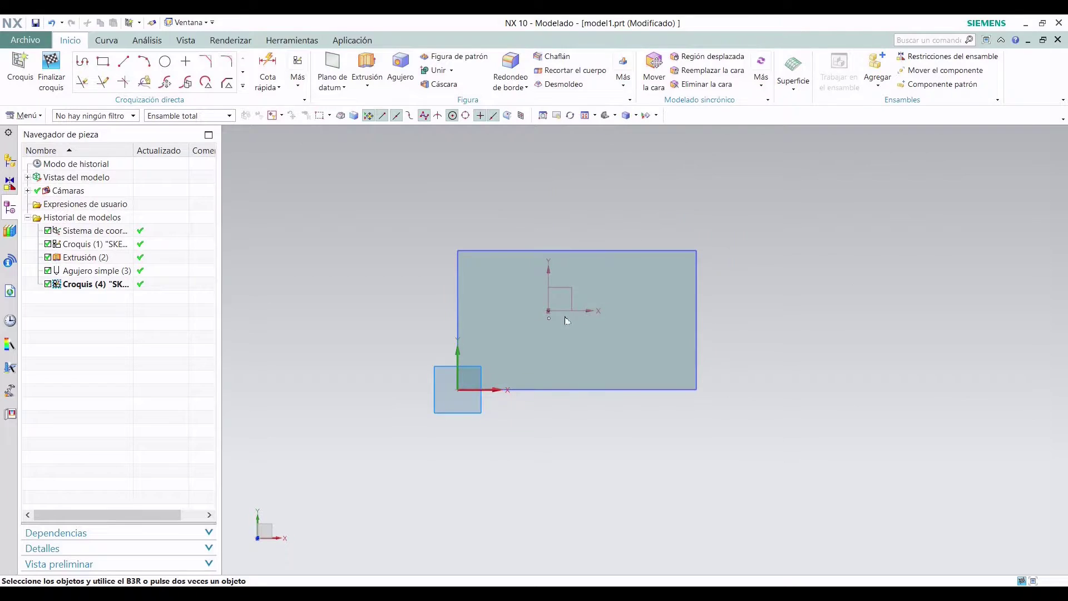
scroll(566, 321, up, 6)
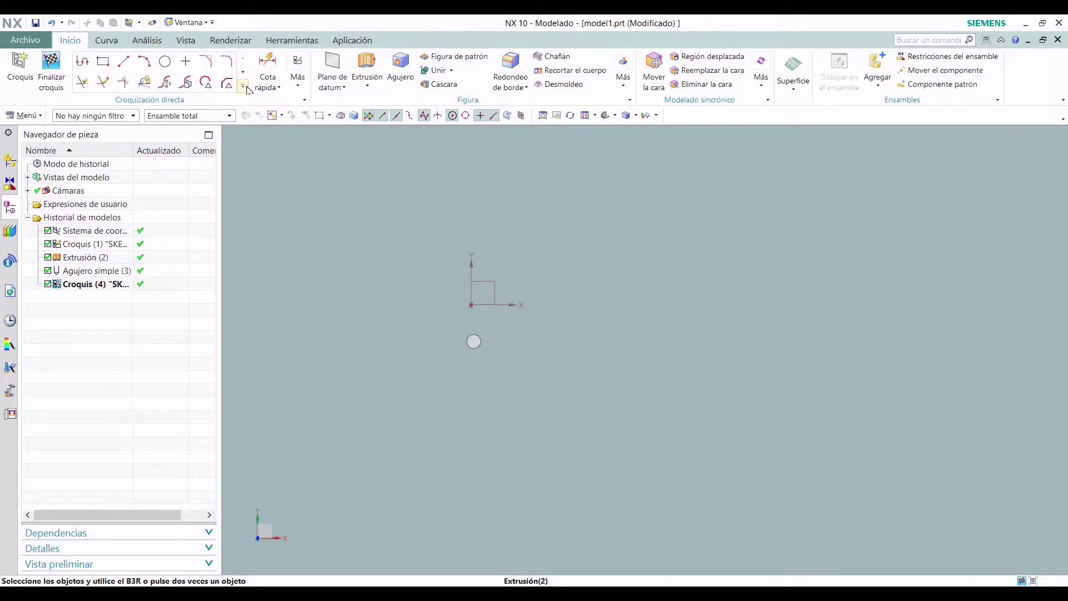
Draw a degree 3 Studio Spline through seven zigzag poles from the hole's centre towards the block's lower right corner, and finish the sketch
click(245, 88)
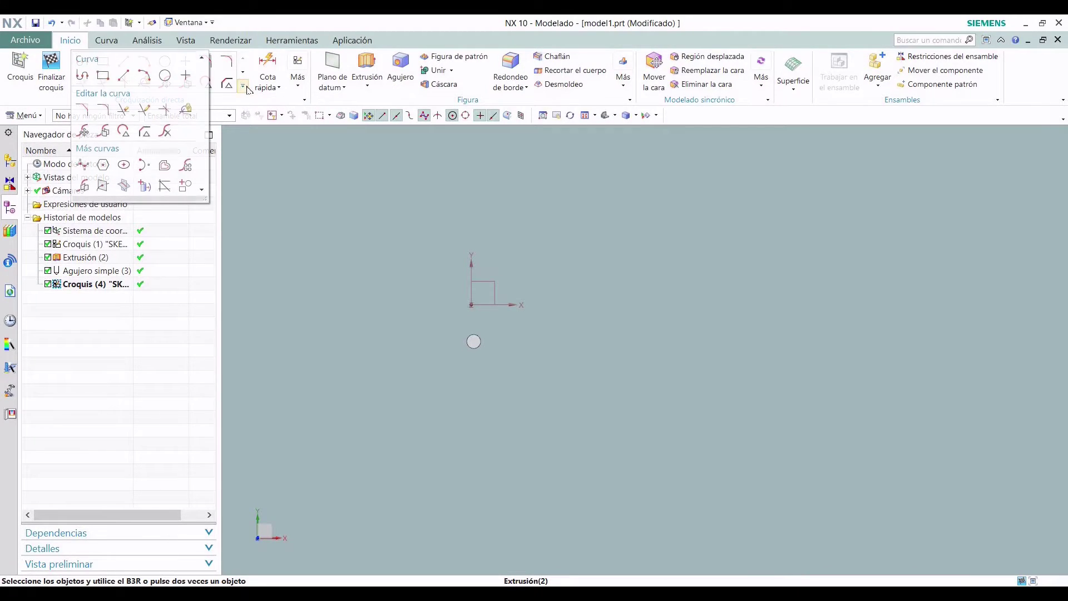
click(98, 166)
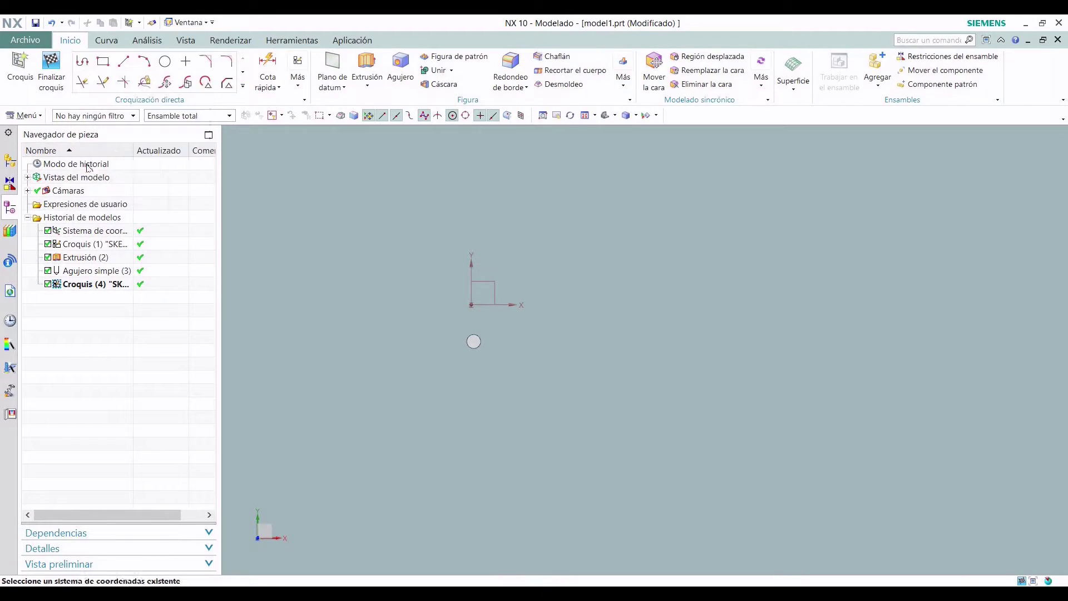
click(474, 342)
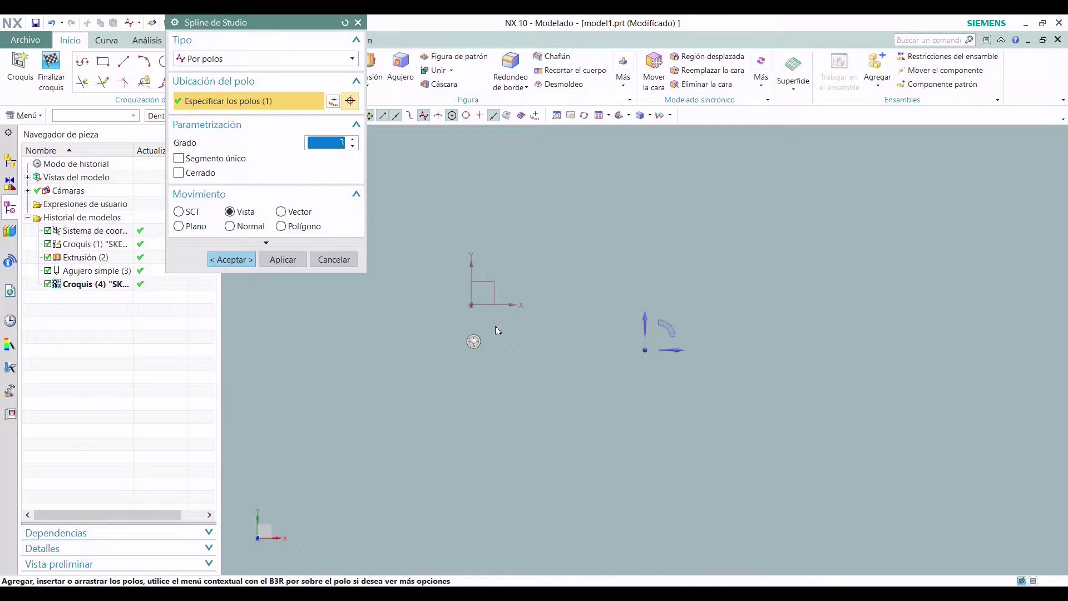
click(529, 289)
click(612, 396)
click(733, 274)
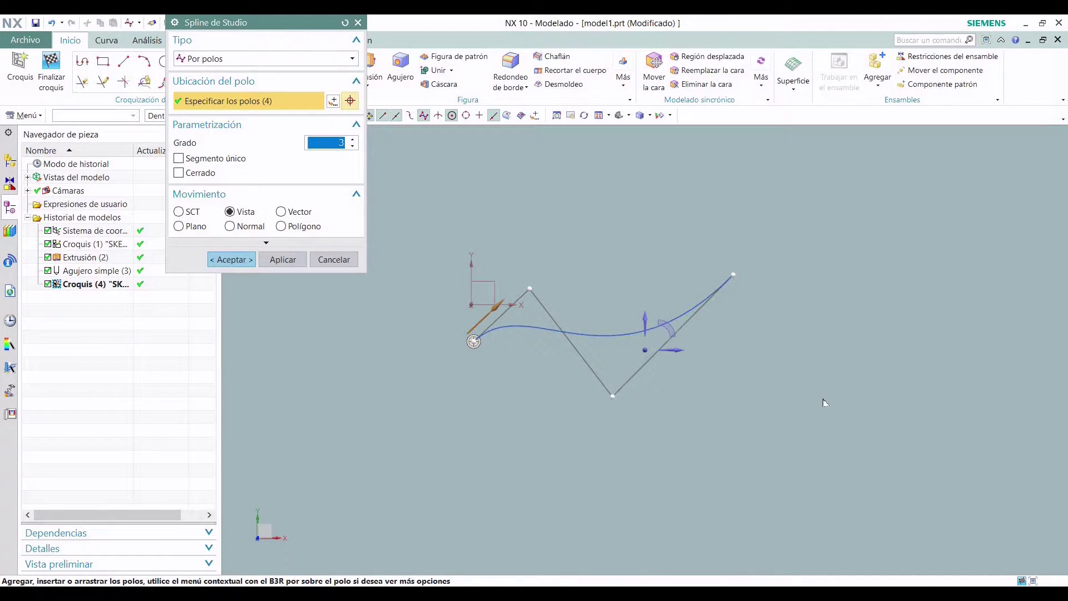
click(823, 398)
click(1002, 253)
scroll(773, 337, down, 4)
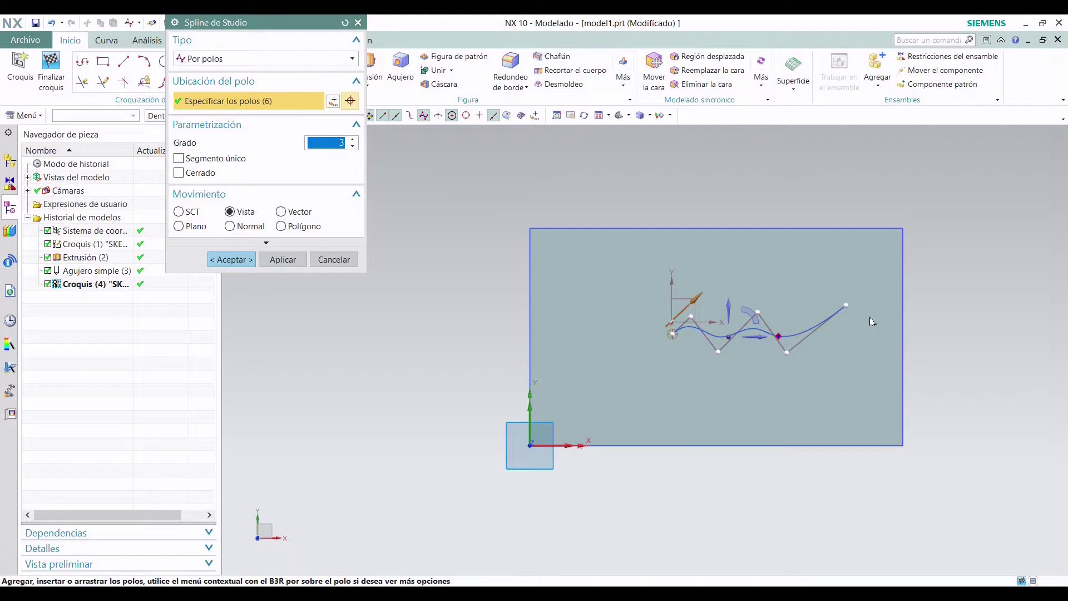
click(872, 398)
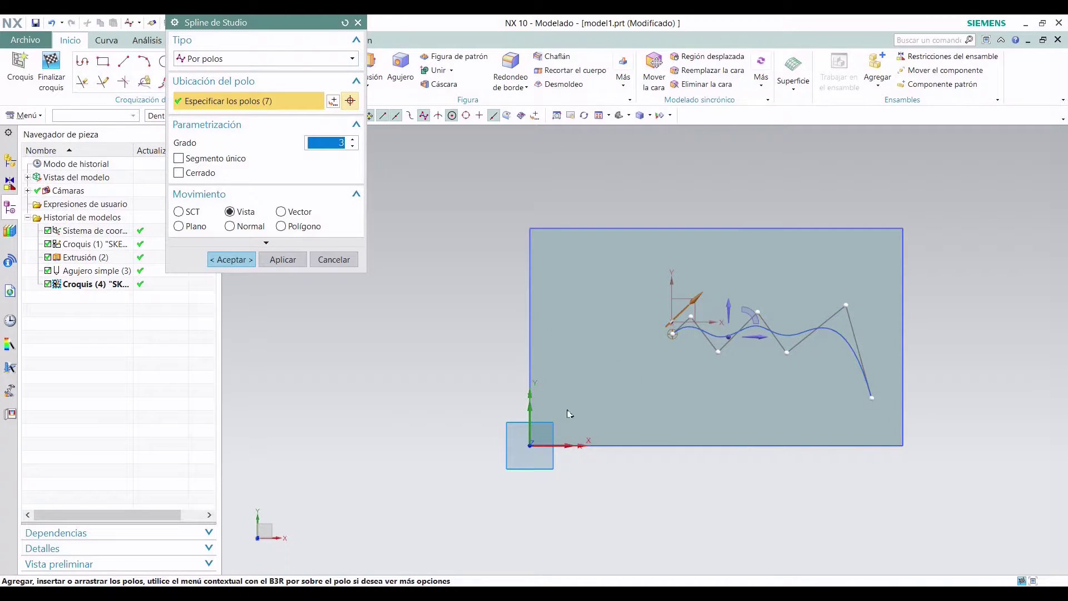
click(233, 262)
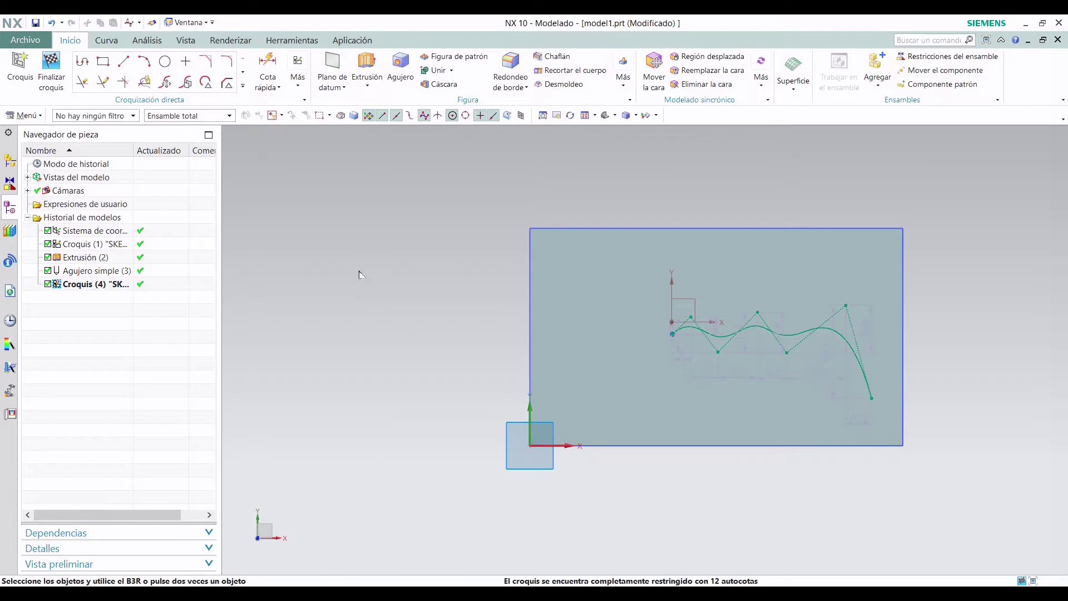
click(51, 71)
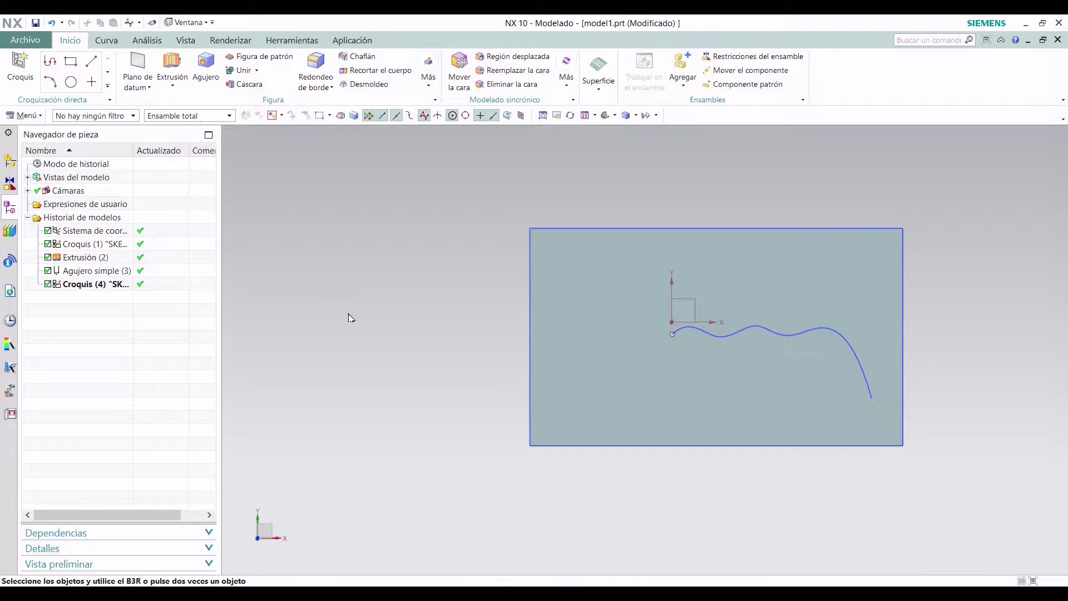
Start an along-curve (Longitudinal) feature pattern of the simple hole, using the wavy spline as the Direction 1 path
scroll(775, 384, down, 2)
scroll(788, 378, up, 3)
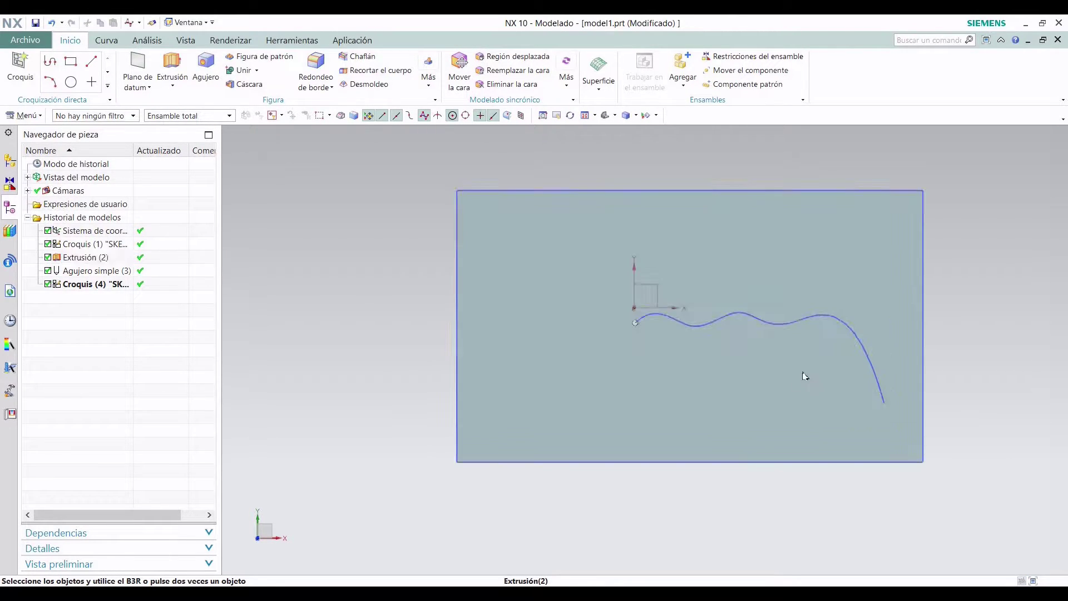
mouse_move(814, 369)
middle_down()
mouse_move(810, 334)
mouse_move(692, 328)
mouse_move(802, 325)
middle_up()
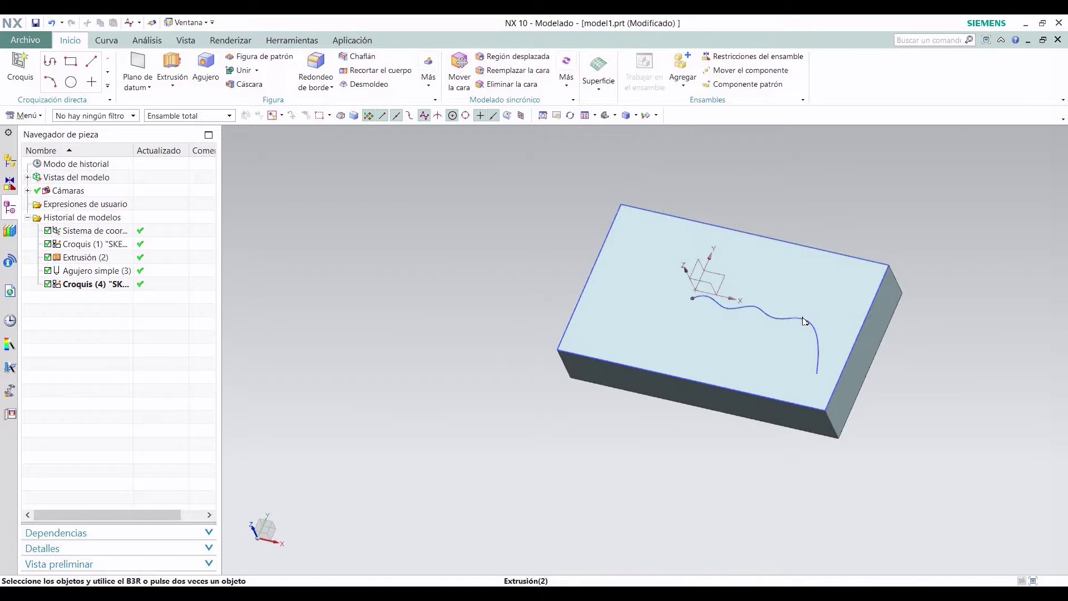
scroll(804, 324, up, 3)
click(261, 56)
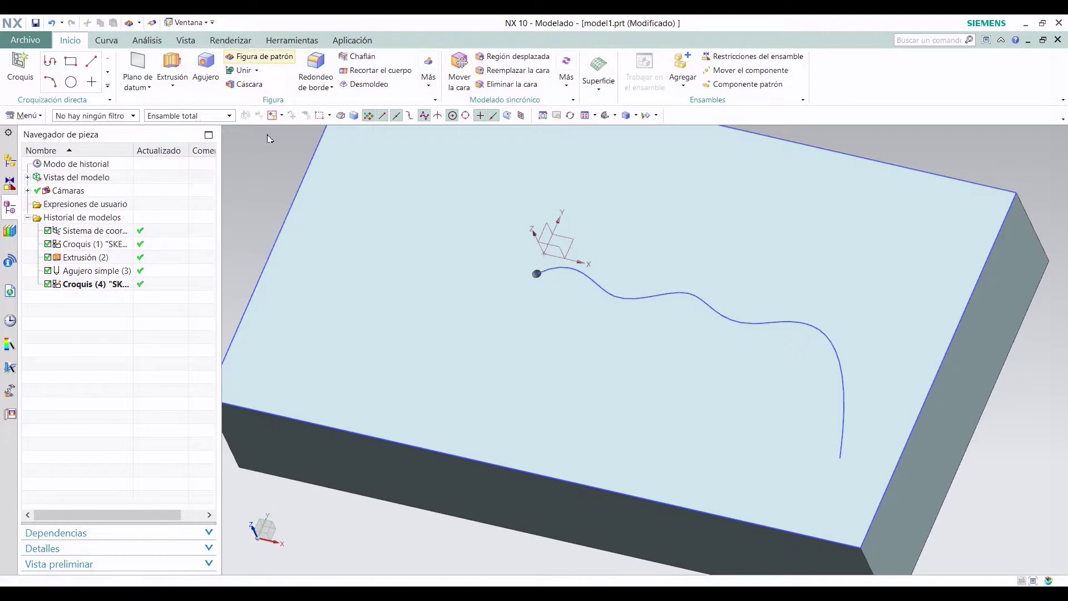
click(285, 119)
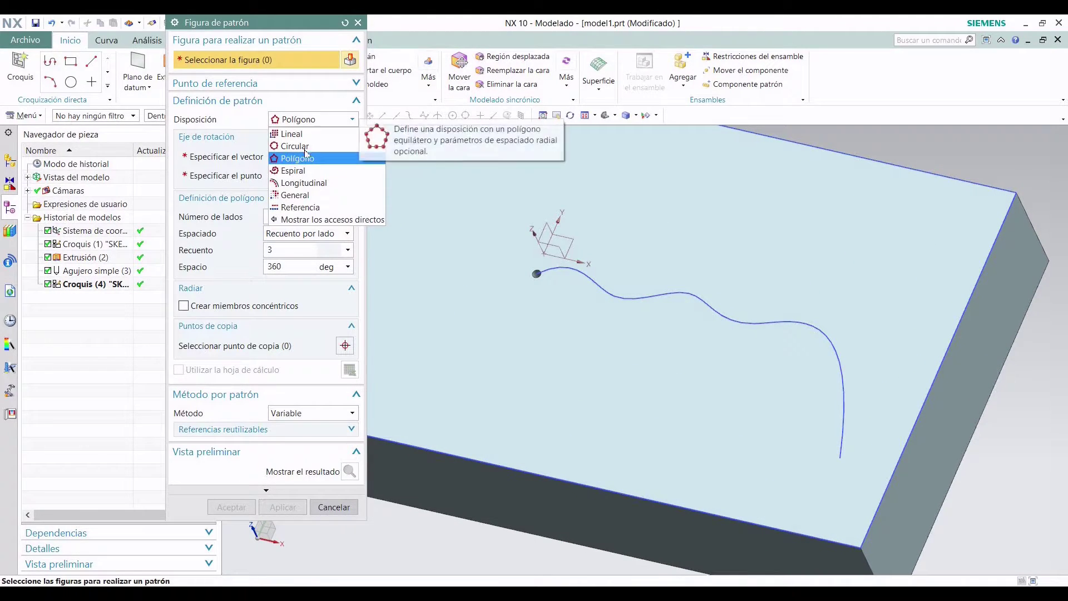
click(307, 188)
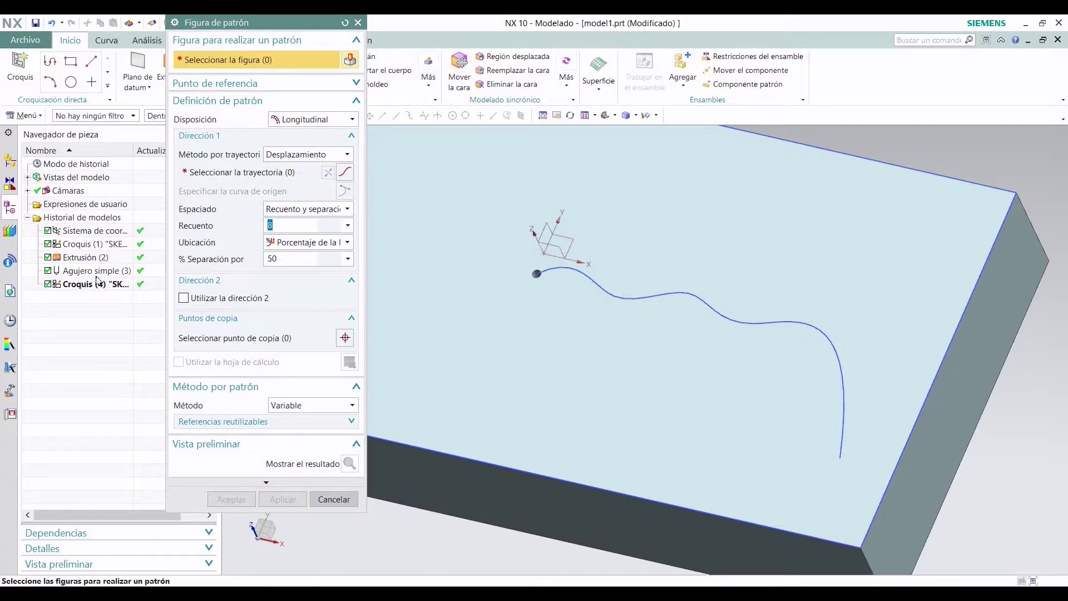
click(92, 272)
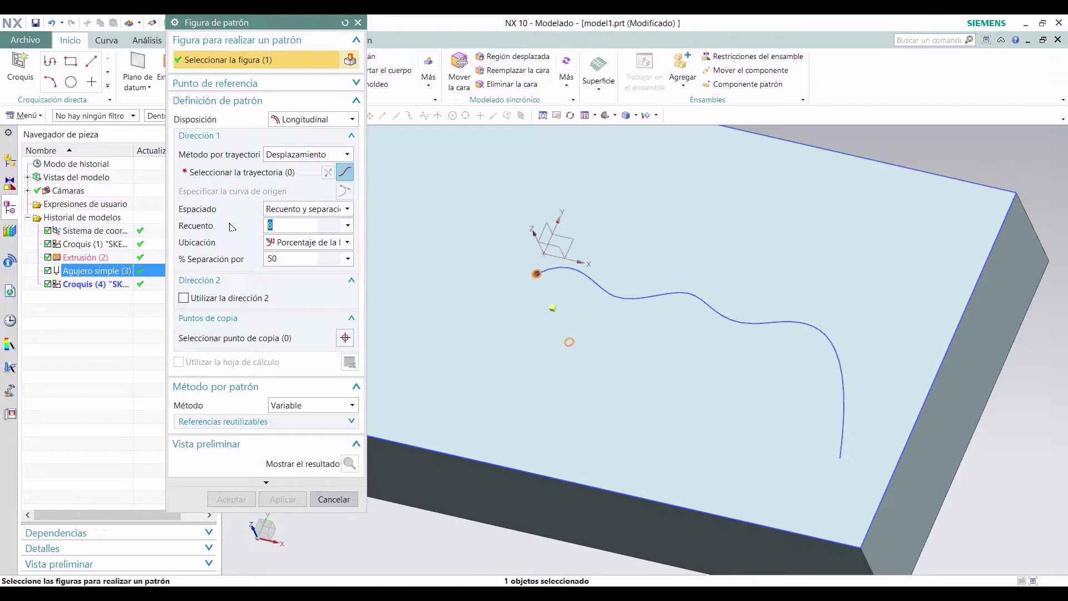
click(240, 173)
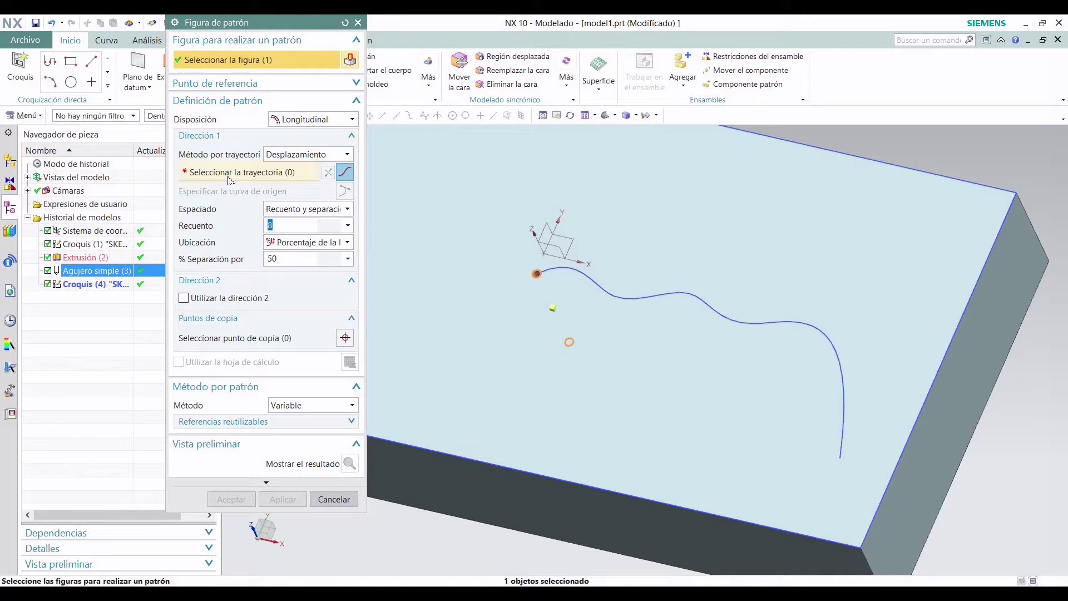
click(567, 277)
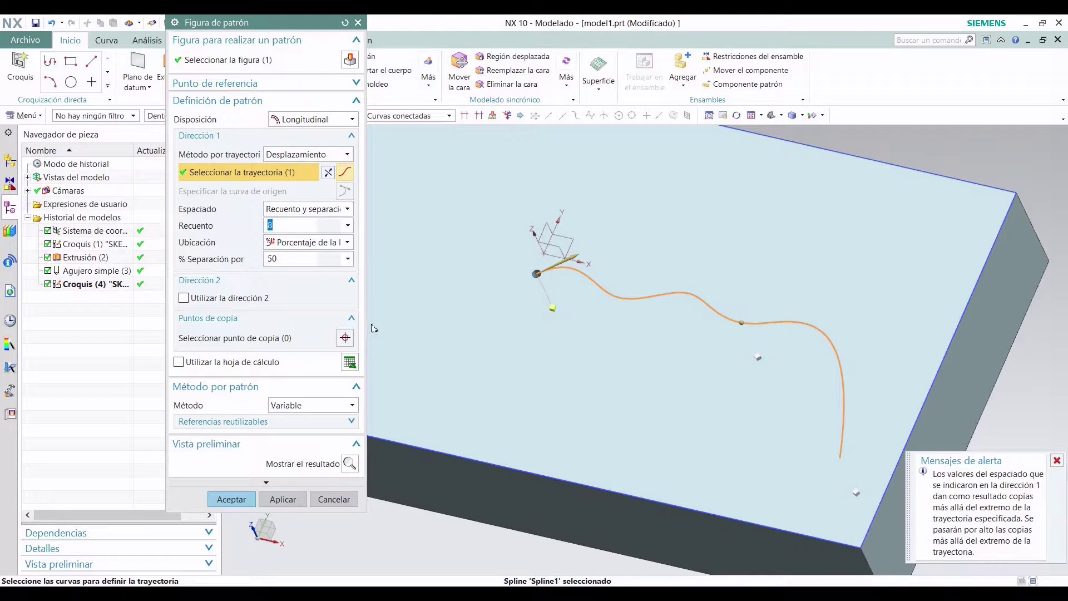
Use count and pitch spacing with 8 instances and 100 percent separation, preview the result, and create the pattern
click(305, 210)
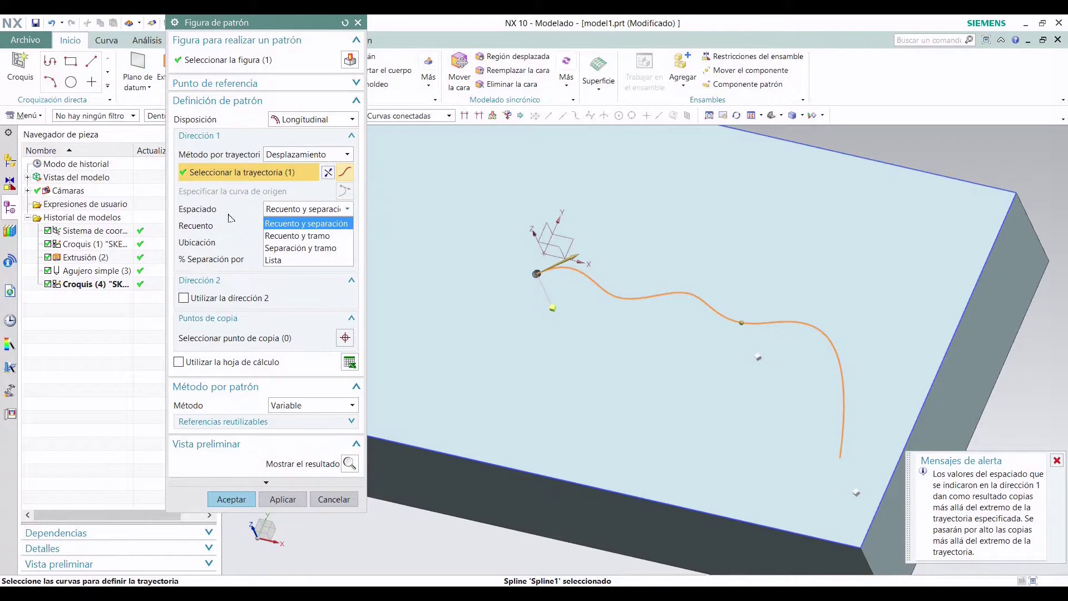
key(Return)
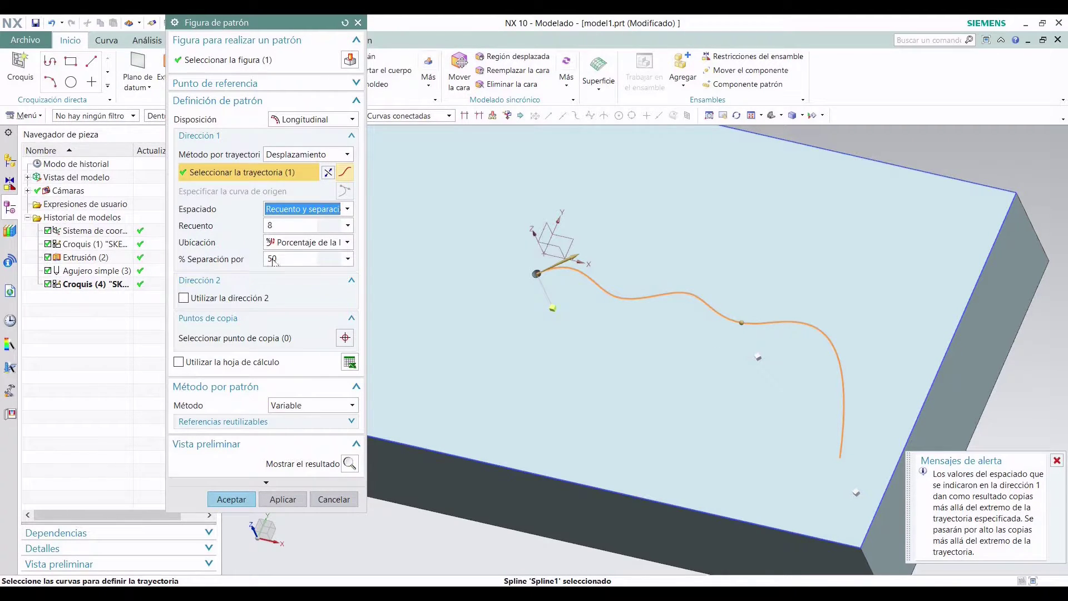
click(273, 260)
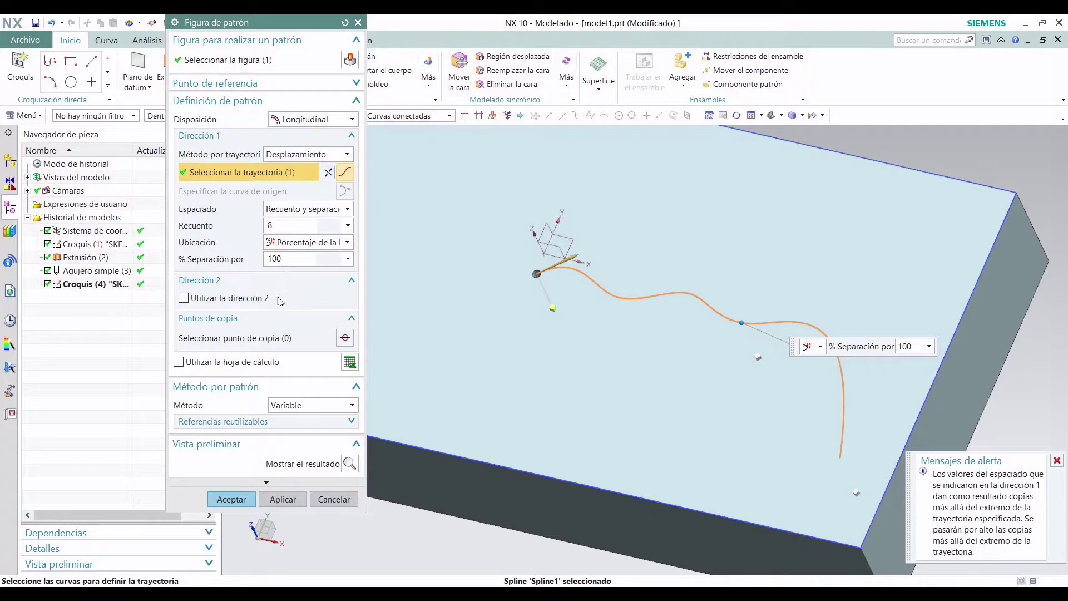
click(350, 464)
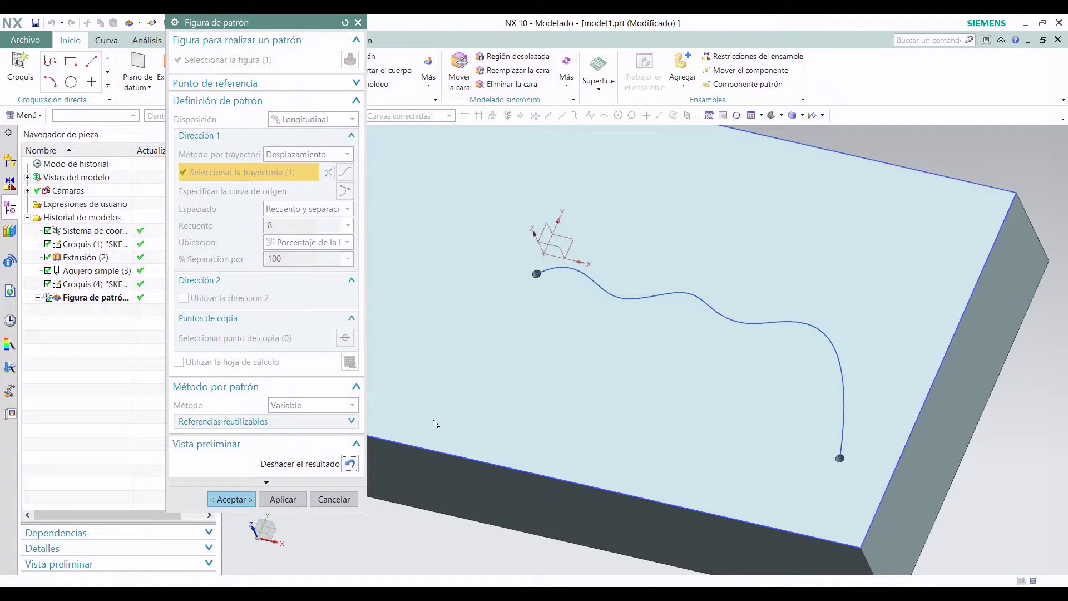
click(231, 499)
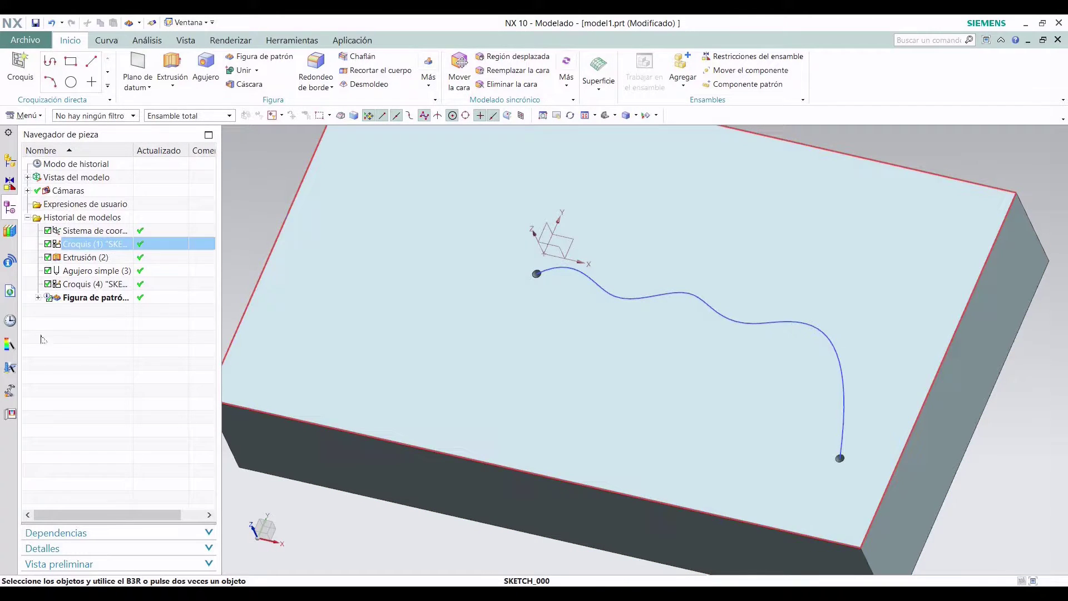
Edit the hole pattern to use count and span spacing, spreading 8 instances over 100 percent of the path
right_click(86, 298)
click(110, 340)
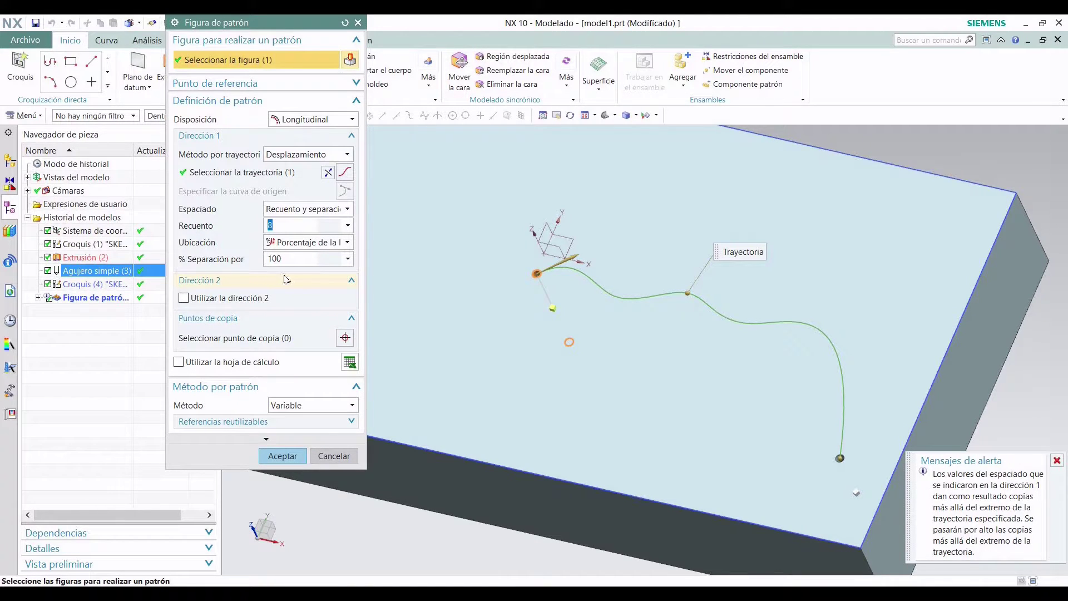
click(312, 209)
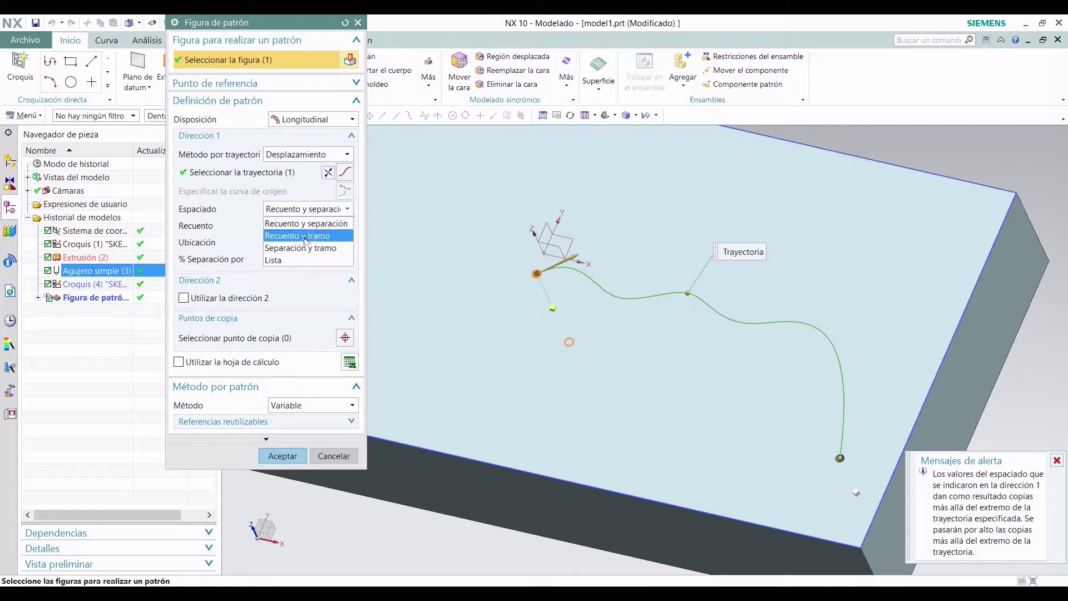
click(299, 229)
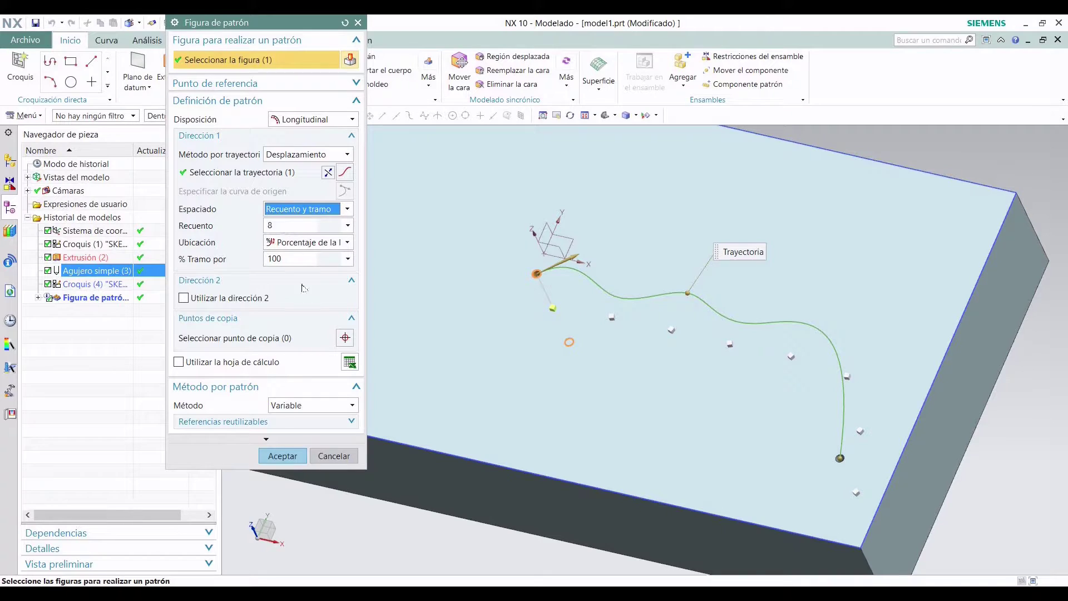
click(282, 455)
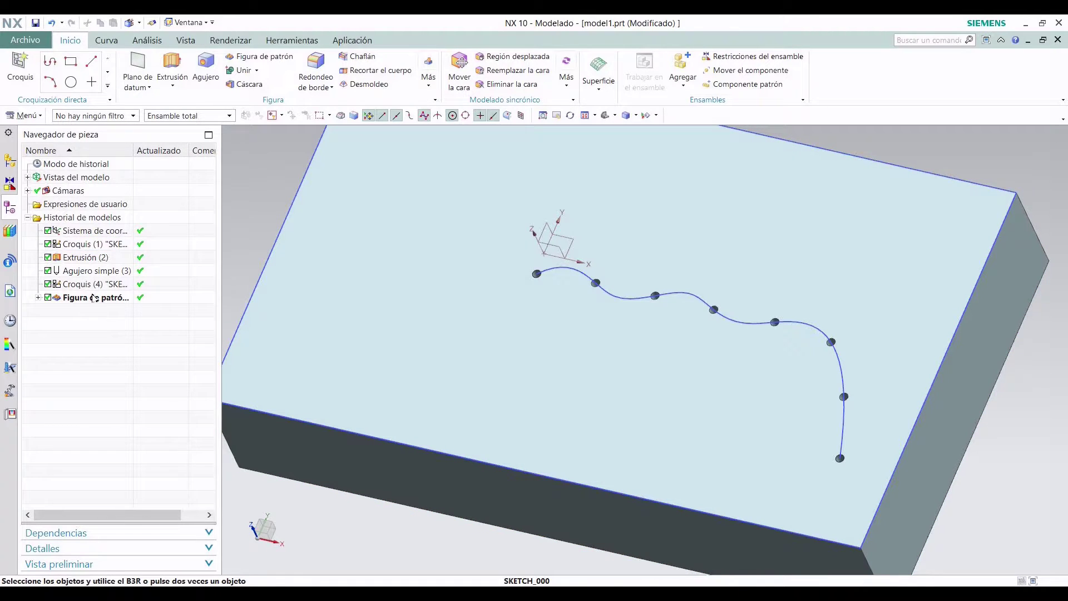
Edit the hole pattern to the General layout, with the original hole's centre as the from point
right_click(93, 298)
click(126, 338)
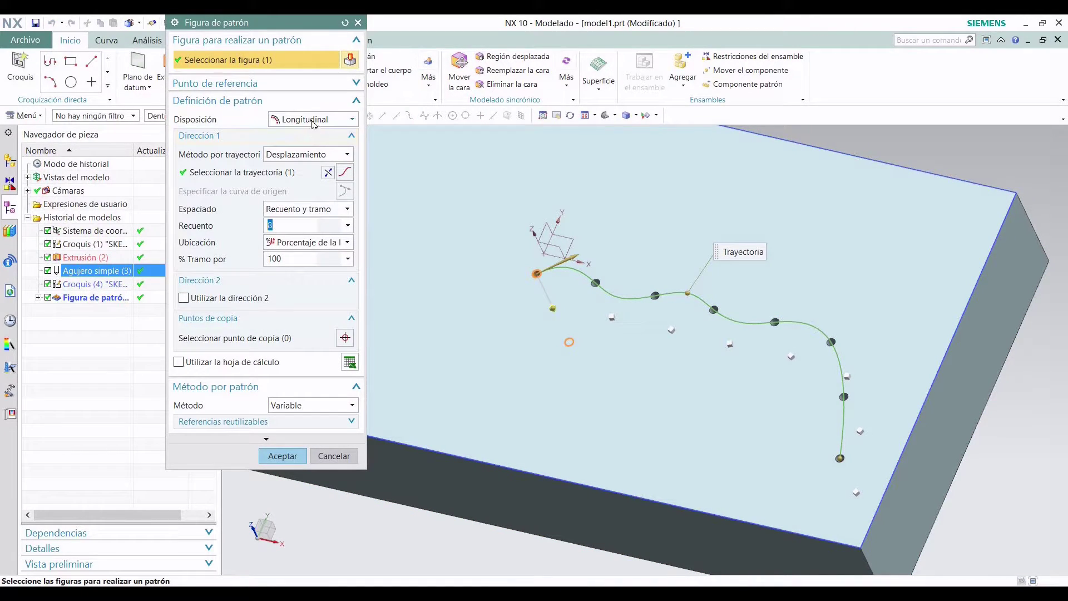
click(314, 123)
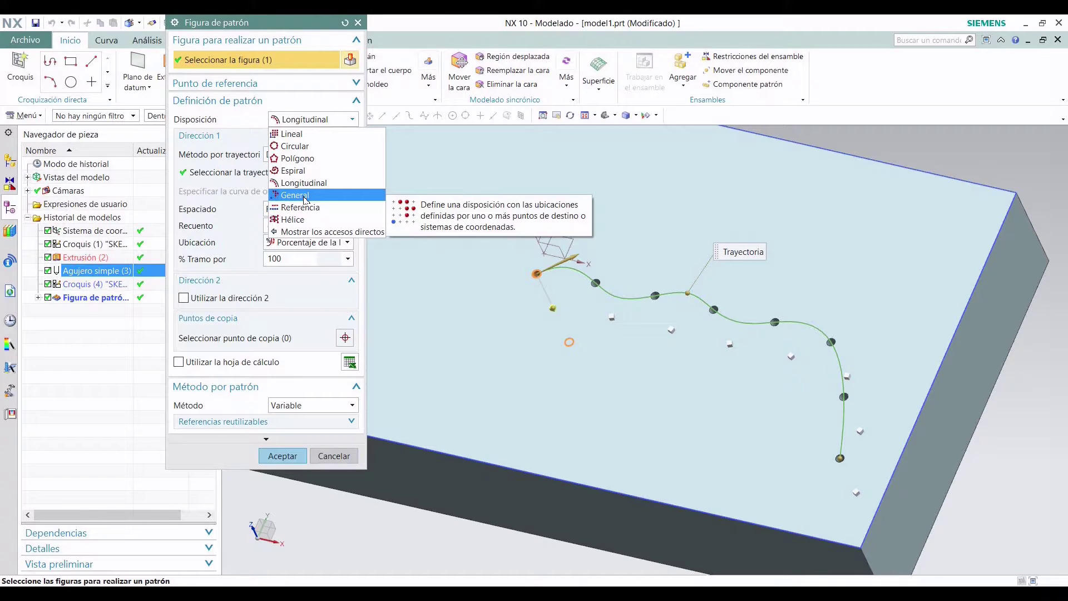
click(295, 195)
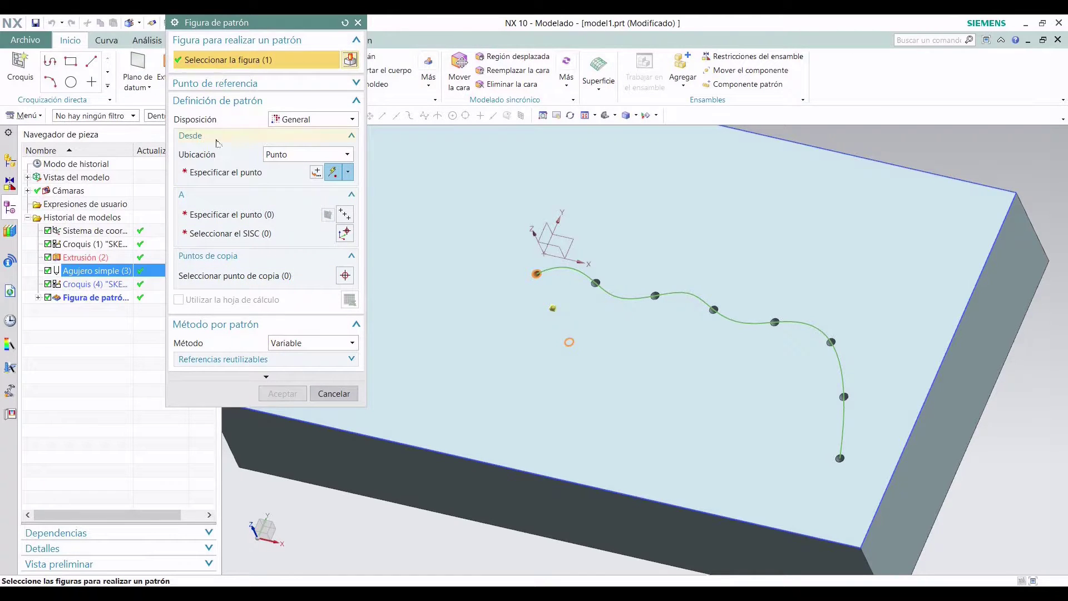
click(222, 174)
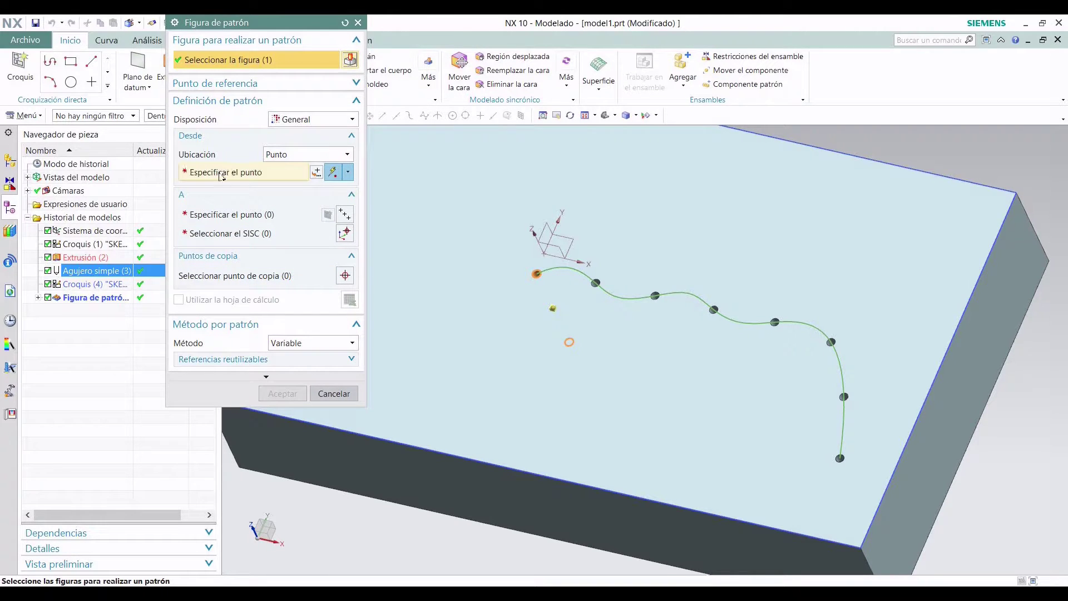
click(536, 274)
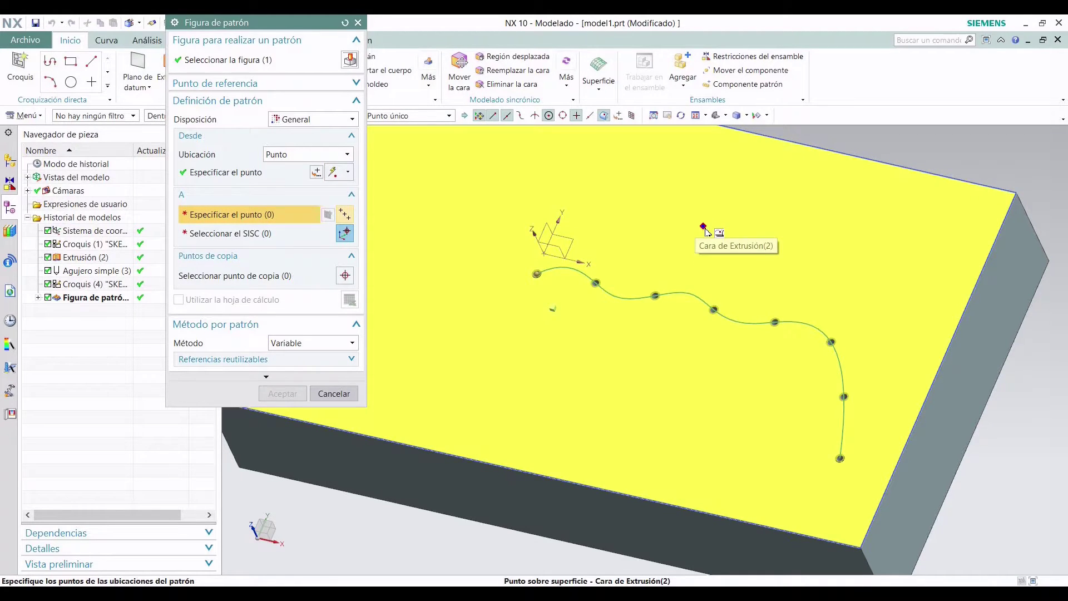
Specify five scattered target points on the block's top face, four around the upper right and one below the spline, and apply the pattern
click(726, 238)
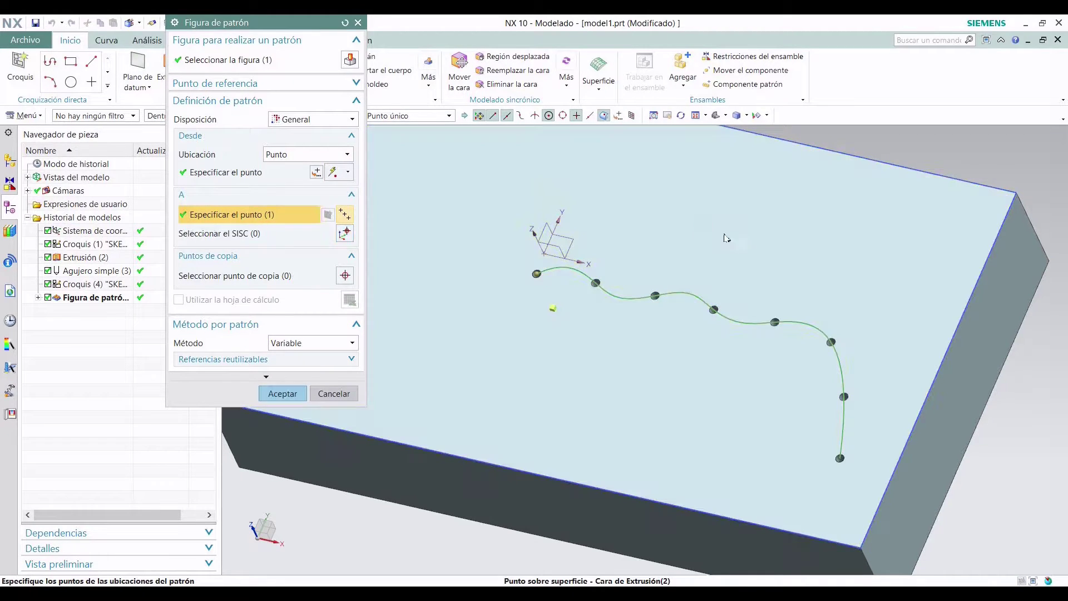
click(797, 287)
click(872, 229)
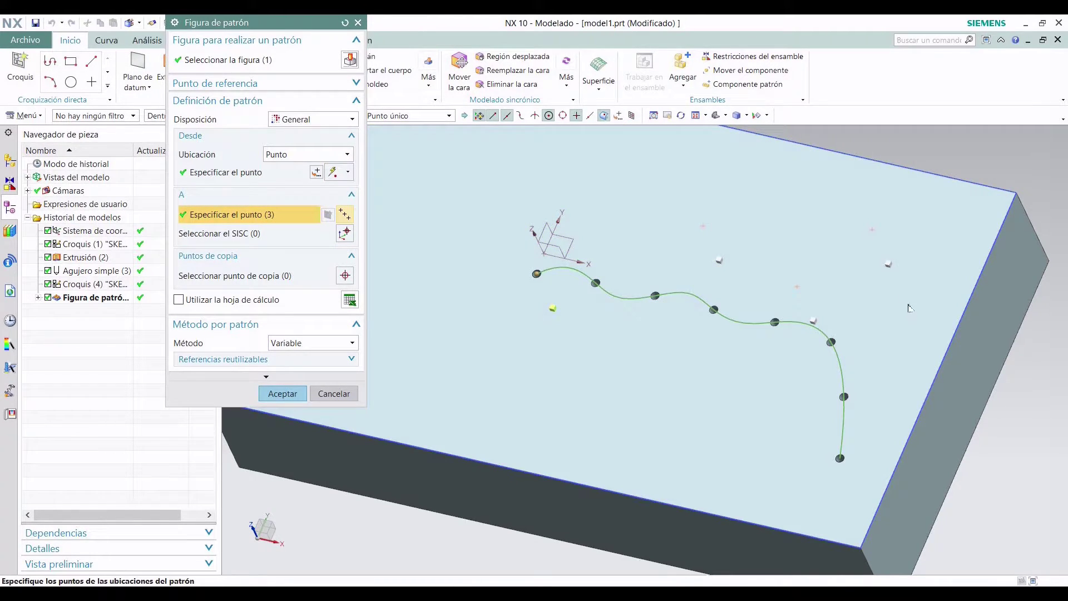
click(906, 326)
click(648, 429)
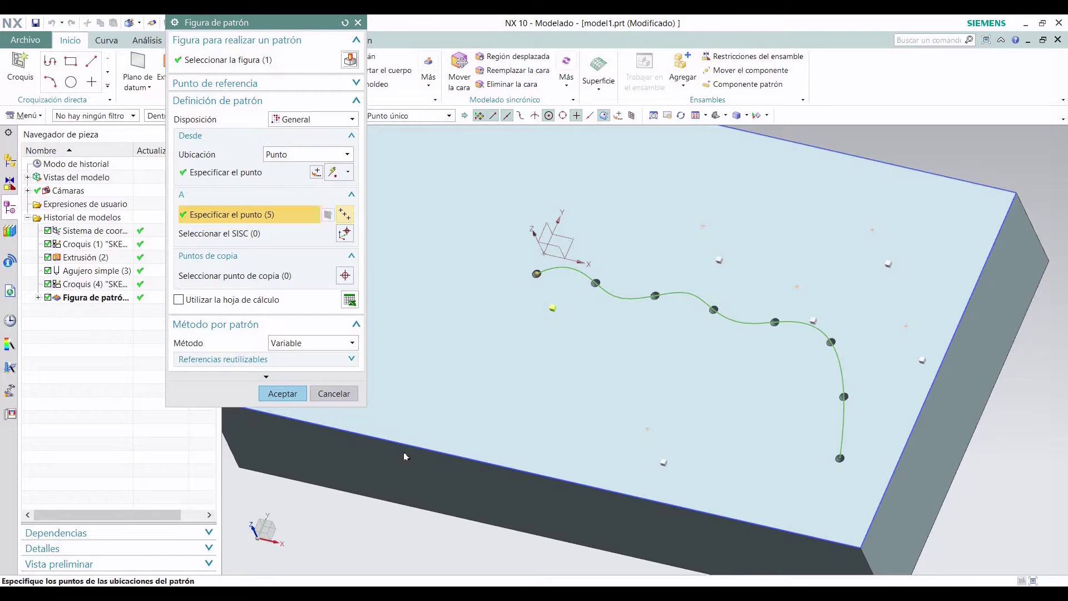
click(261, 392)
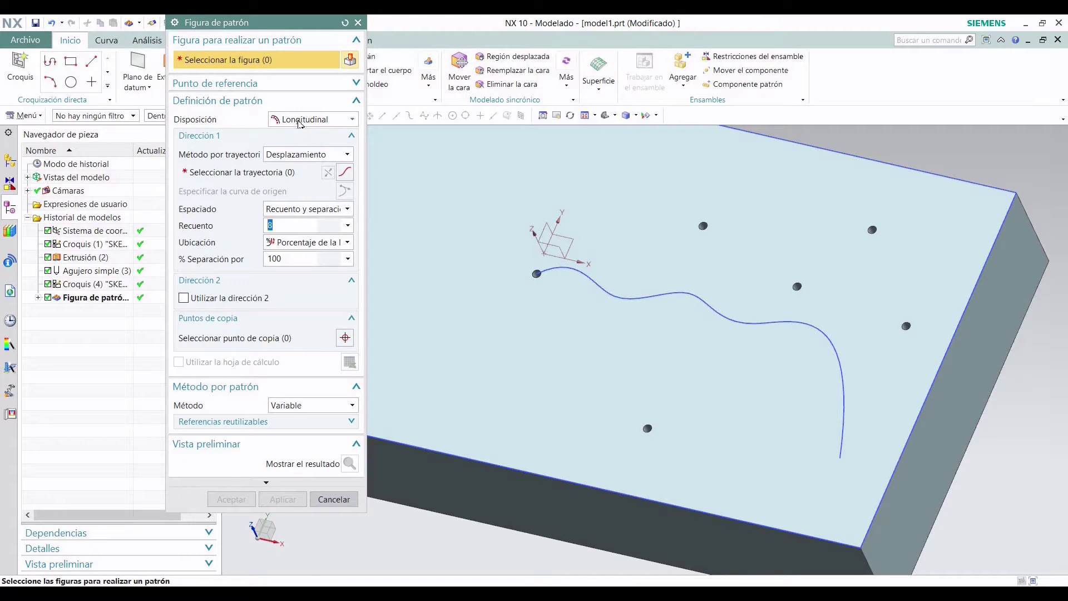
click(299, 121)
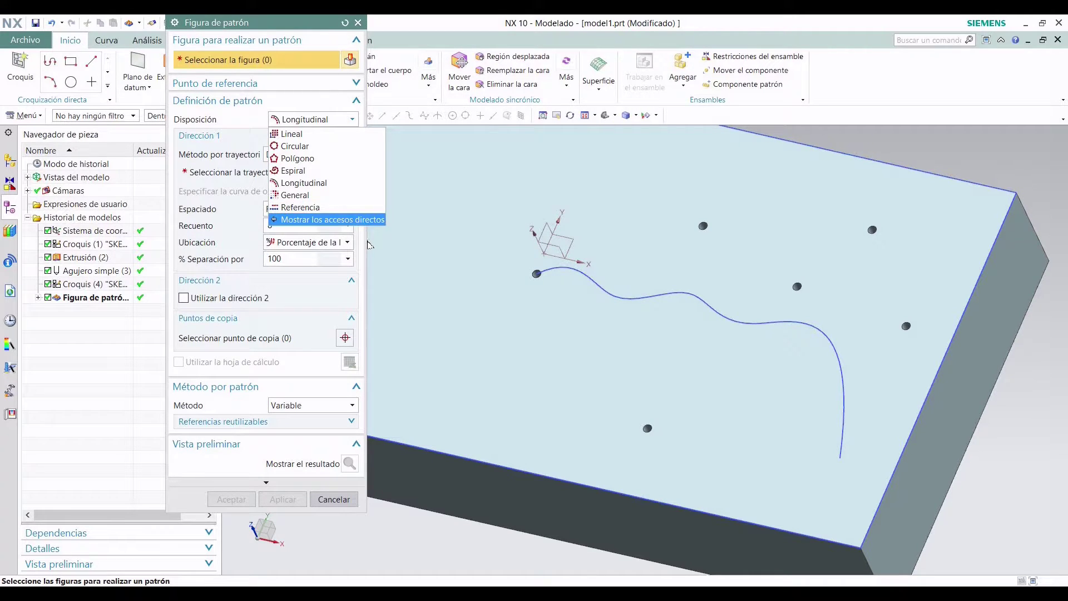
click(461, 248)
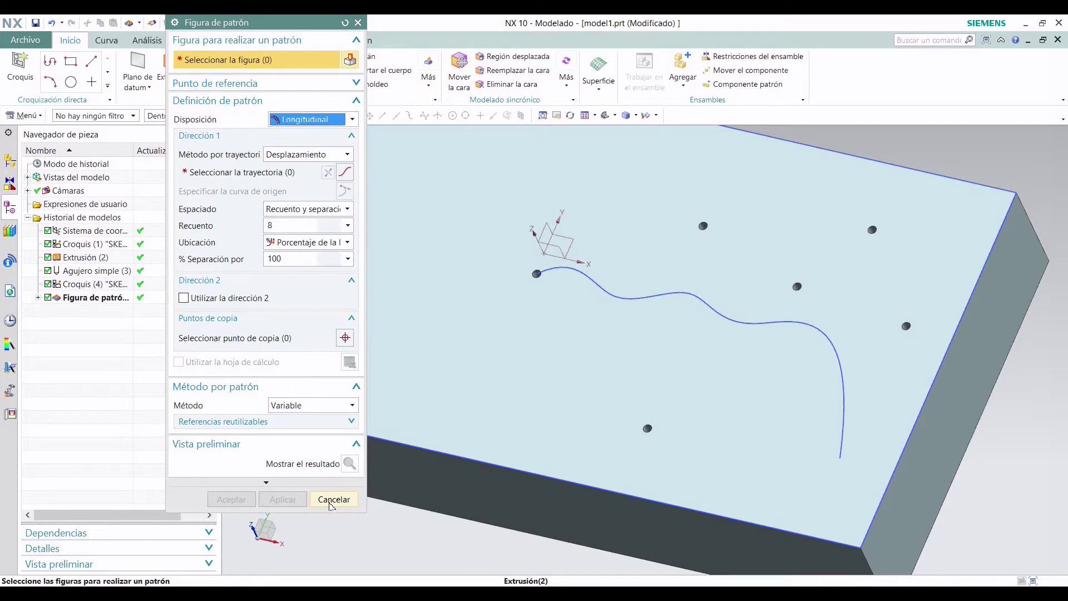
click(326, 499)
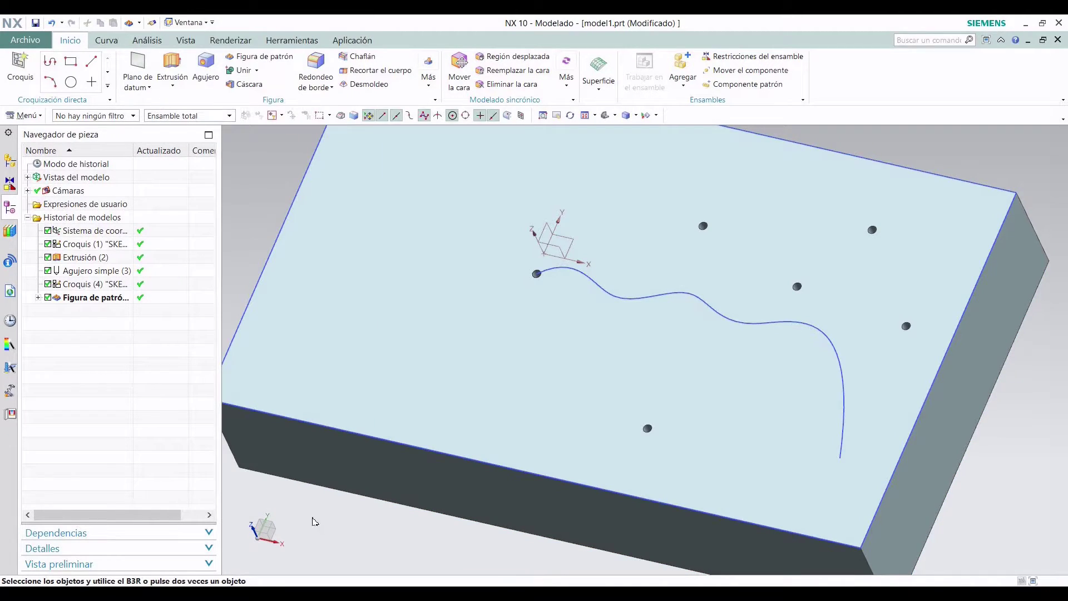
Create a new sketch on the block's top face with the inferred plane method and horizontal reference
scroll(392, 422, down, 4)
scroll(277, 413, up, 2)
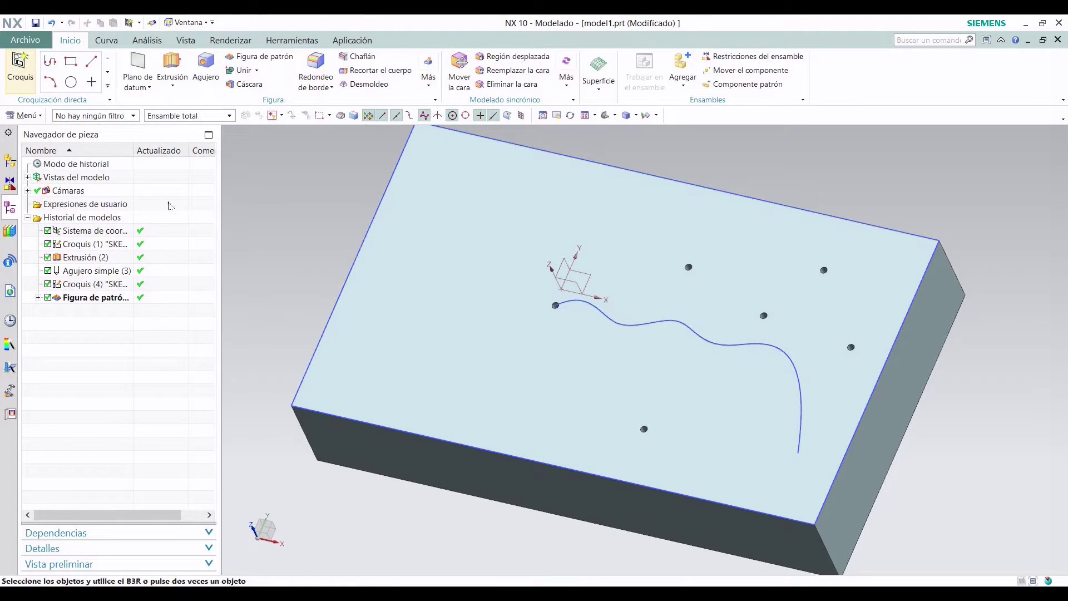
click(20, 65)
click(344, 389)
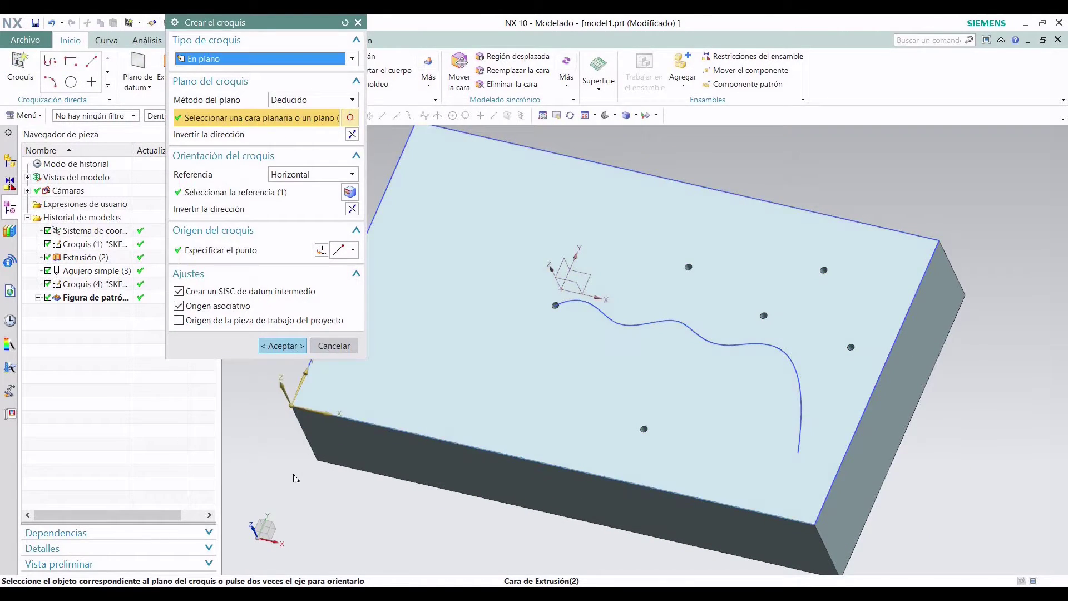
middle_click(279, 469)
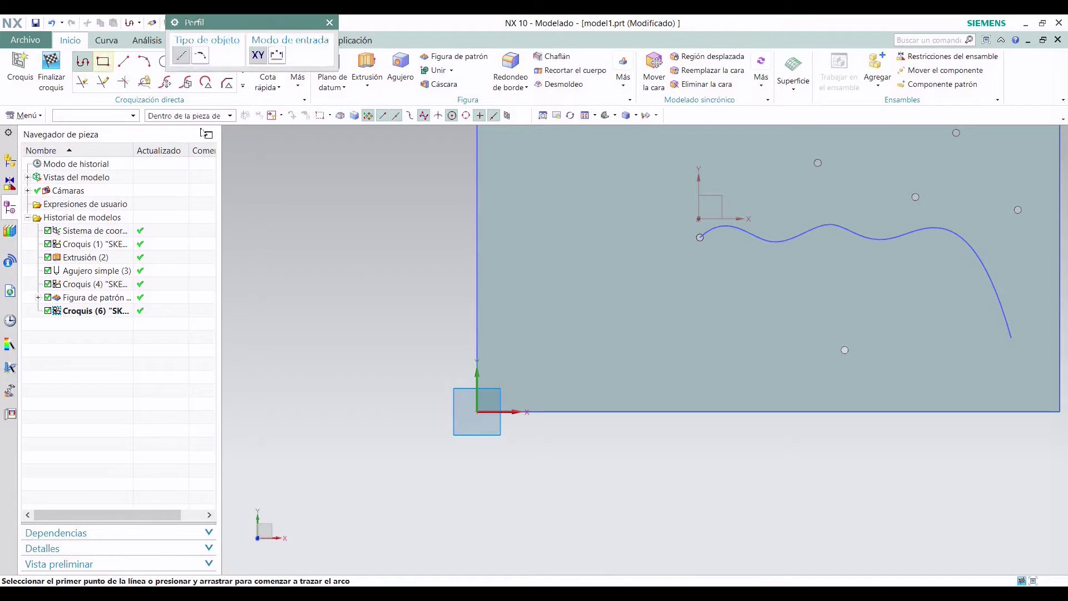
Sketch a vertical slot with straight sides about 15 mm long and end radii about 3.5 mm near the block's front-left corner, and finish the sketch
click(525, 374)
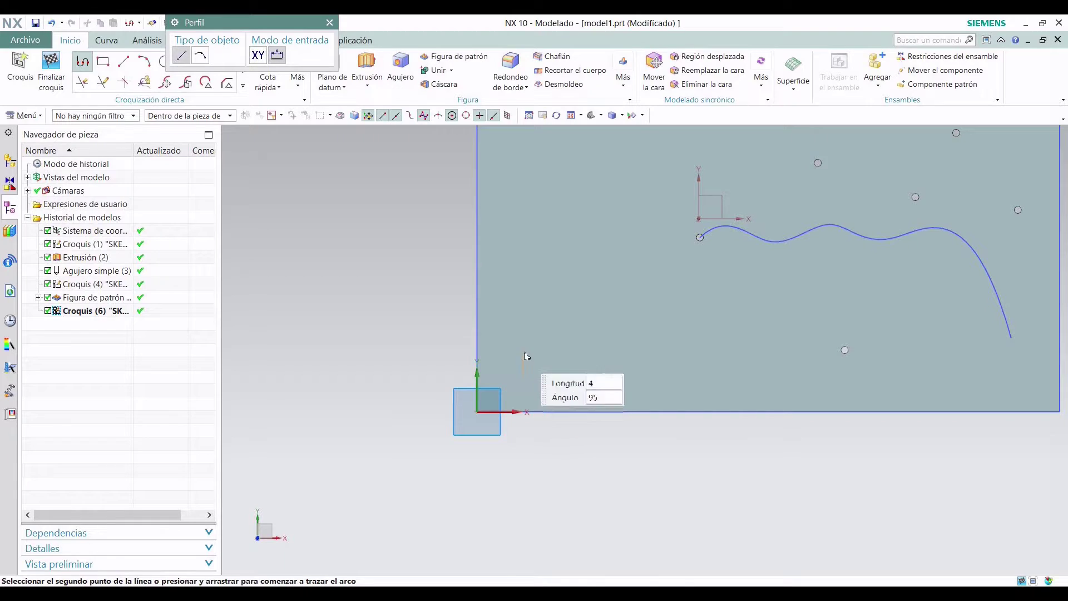
click(524, 315)
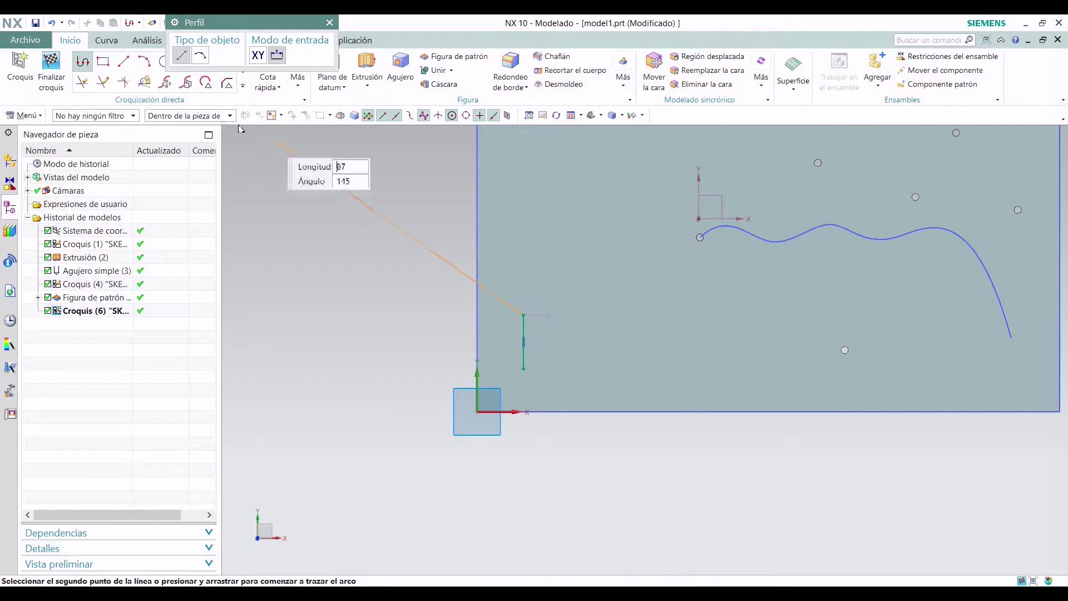
click(201, 56)
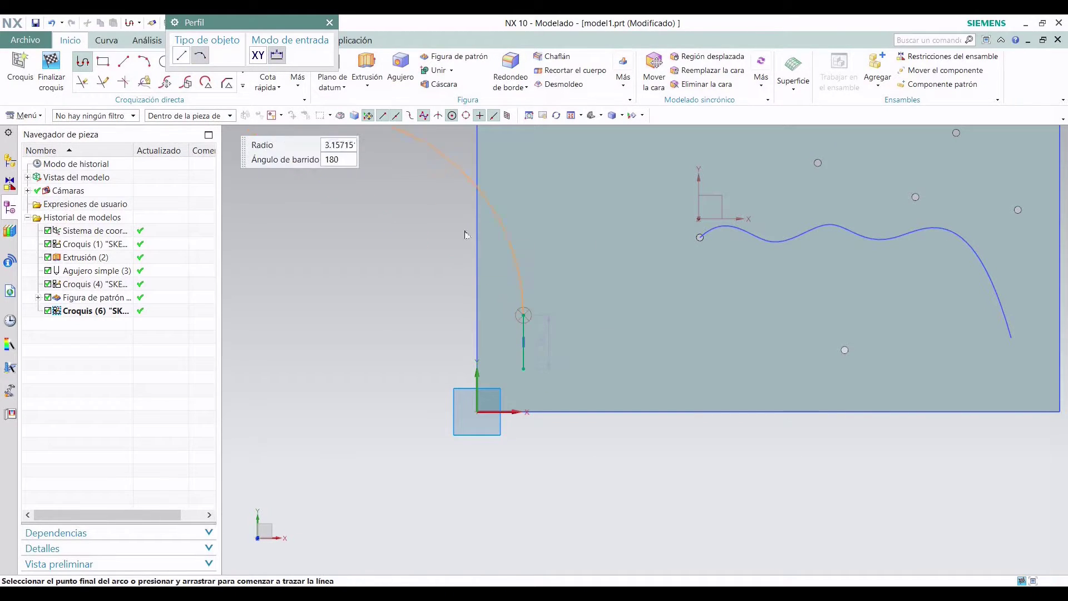
click(549, 316)
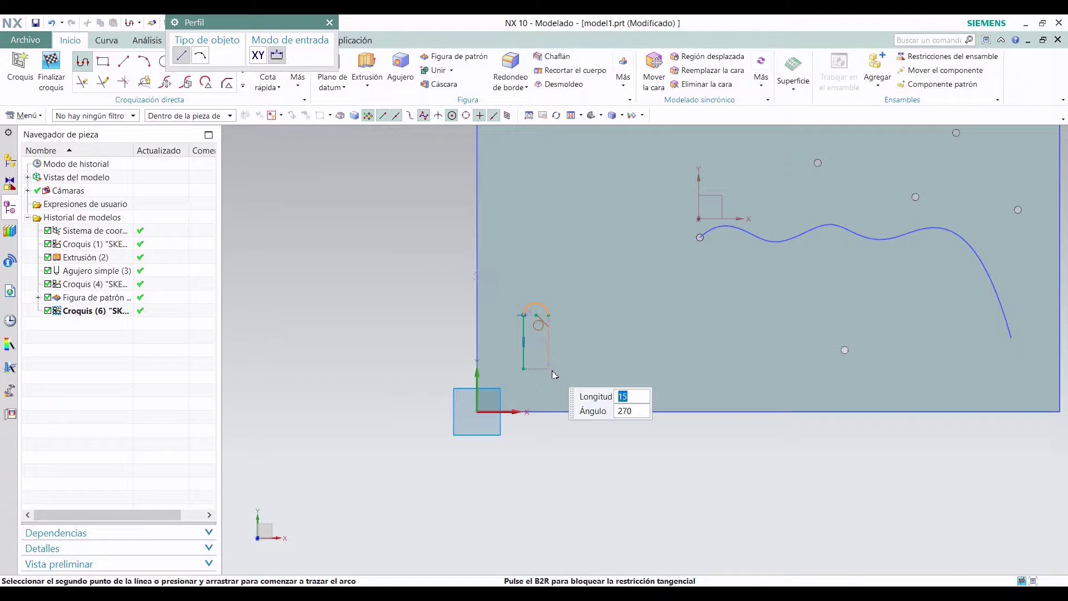
click(548, 368)
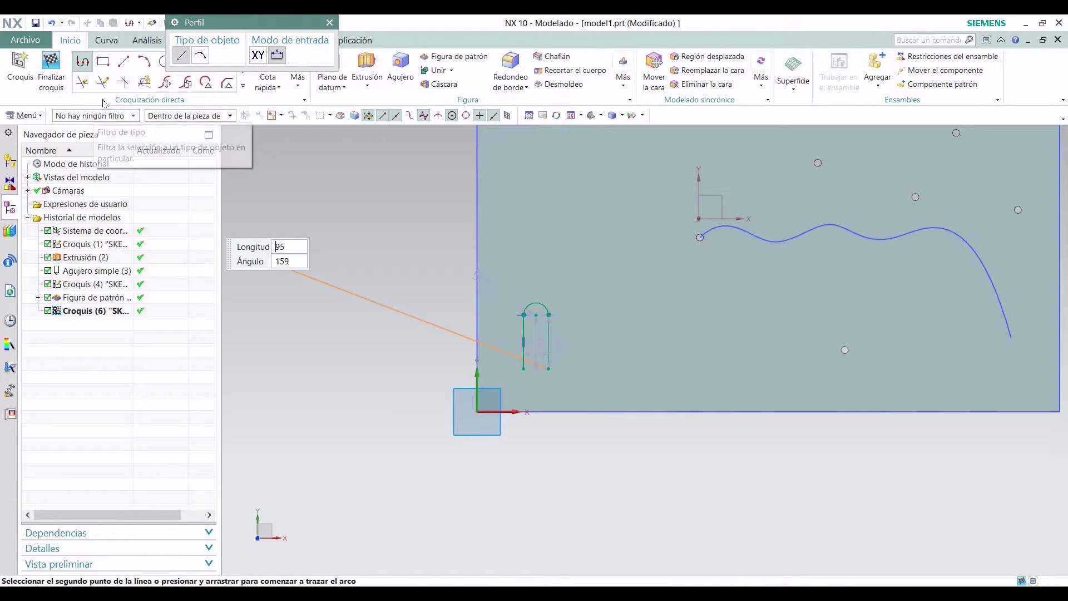
click(200, 55)
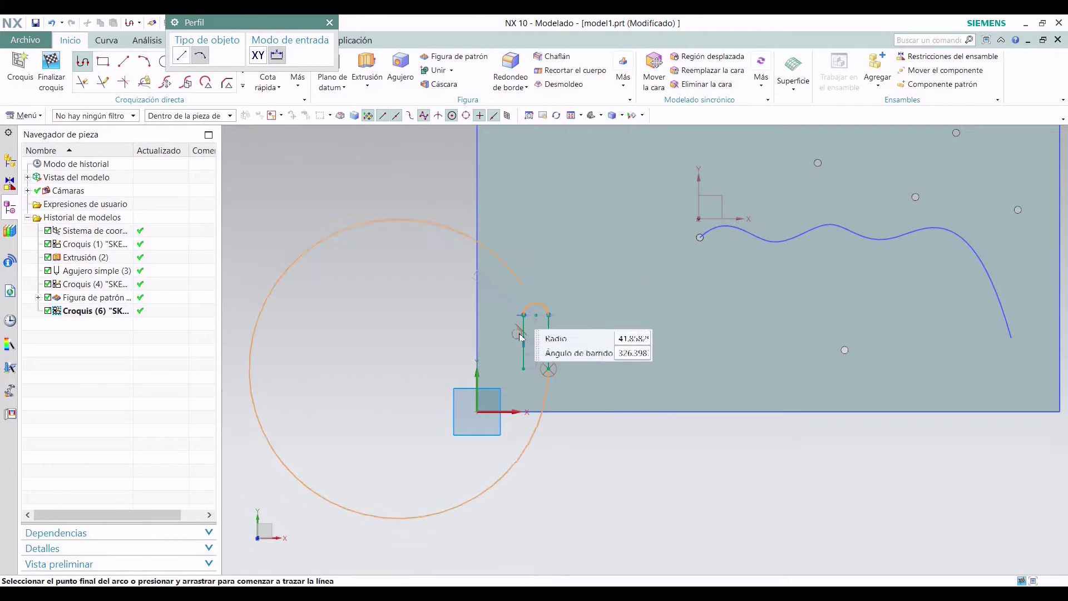
click(524, 369)
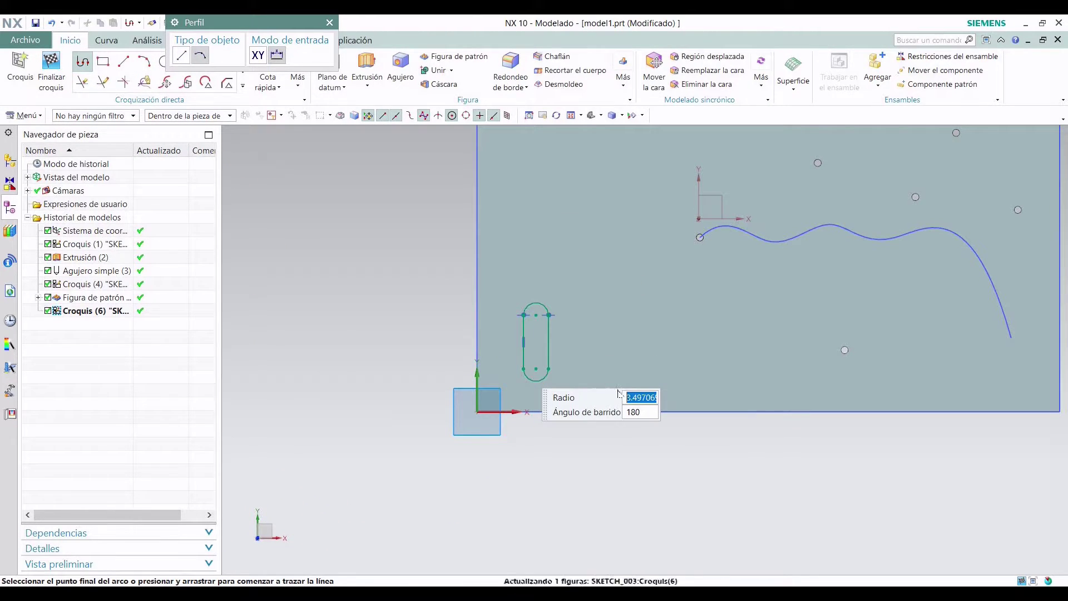
right_click(298, 334)
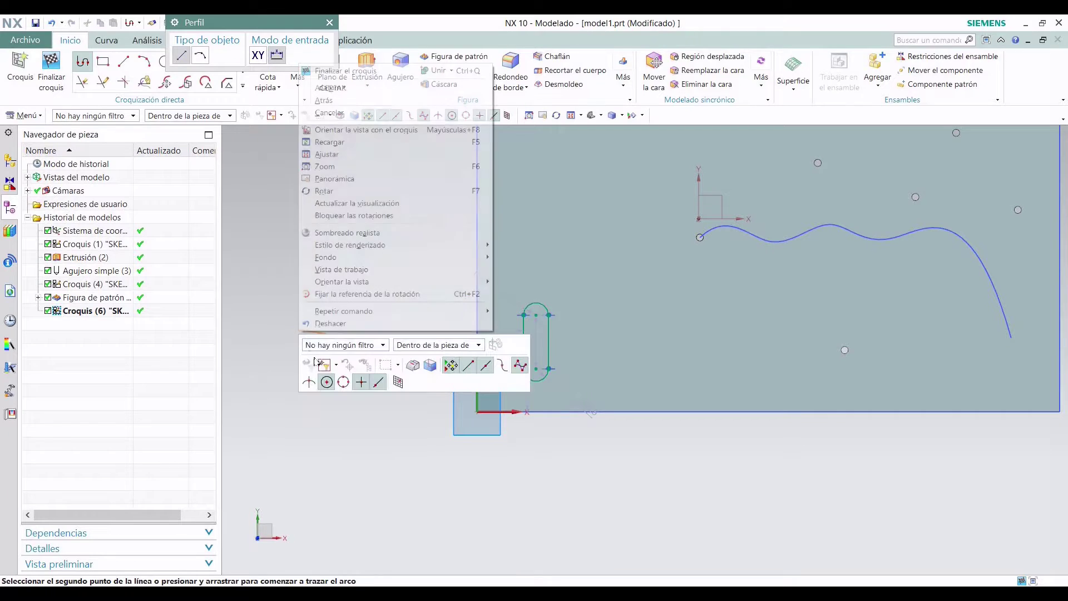
click(336, 71)
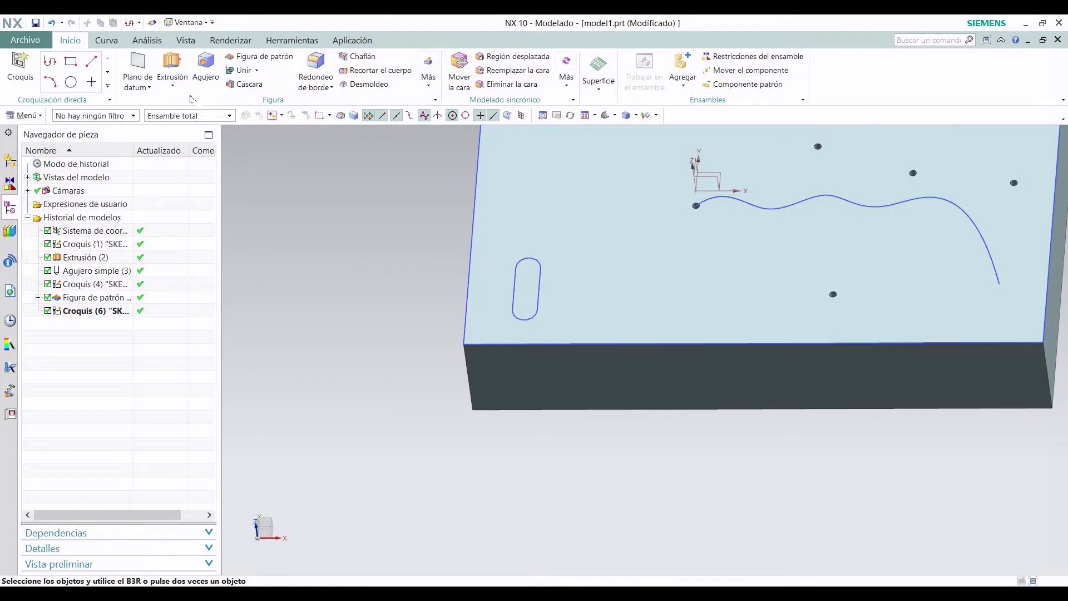
Extrude the slot profile 19 mm down into the block, subtracting it from the body
click(188, 92)
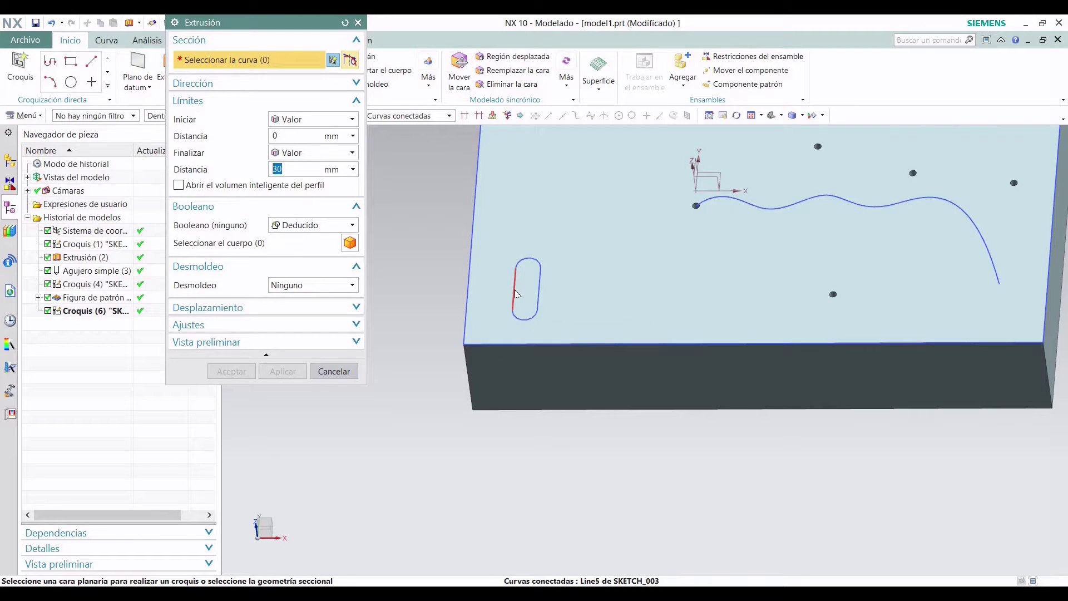
click(515, 290)
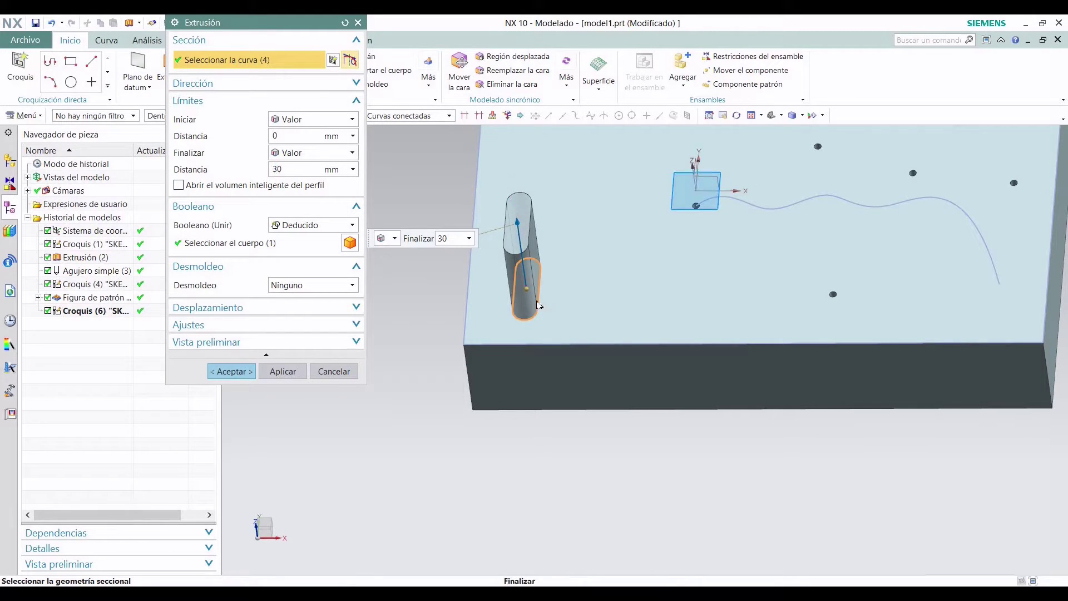
drag(521, 231, 533, 337)
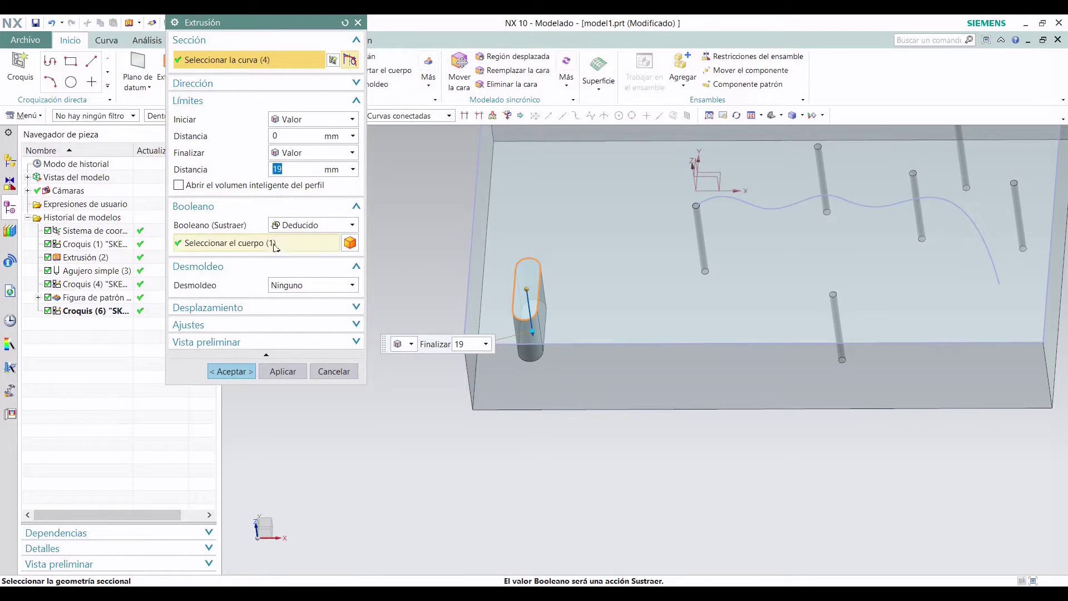
click(311, 224)
click(295, 259)
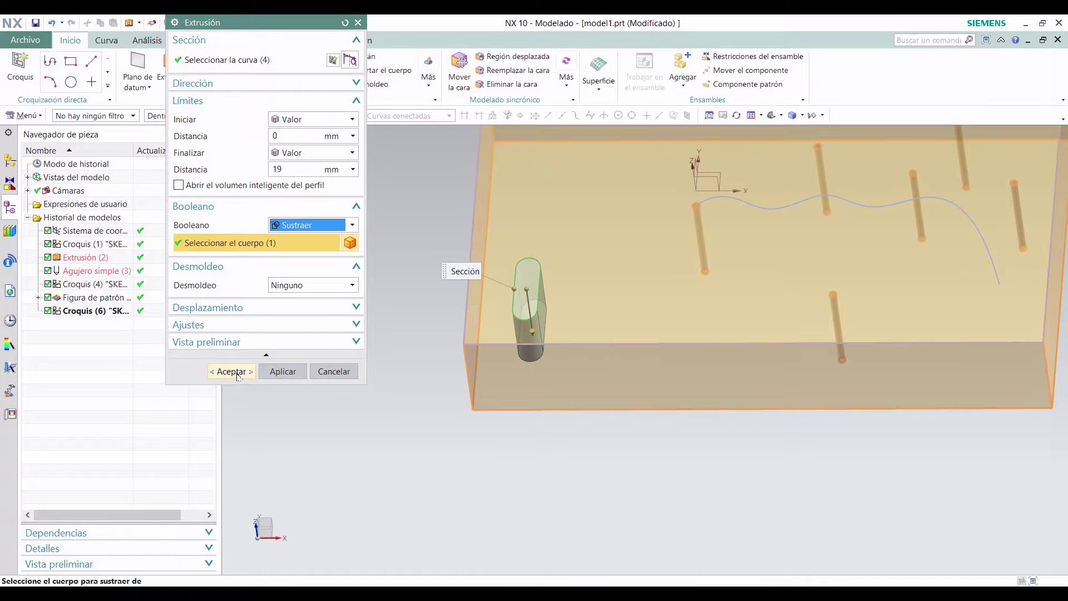
click(240, 373)
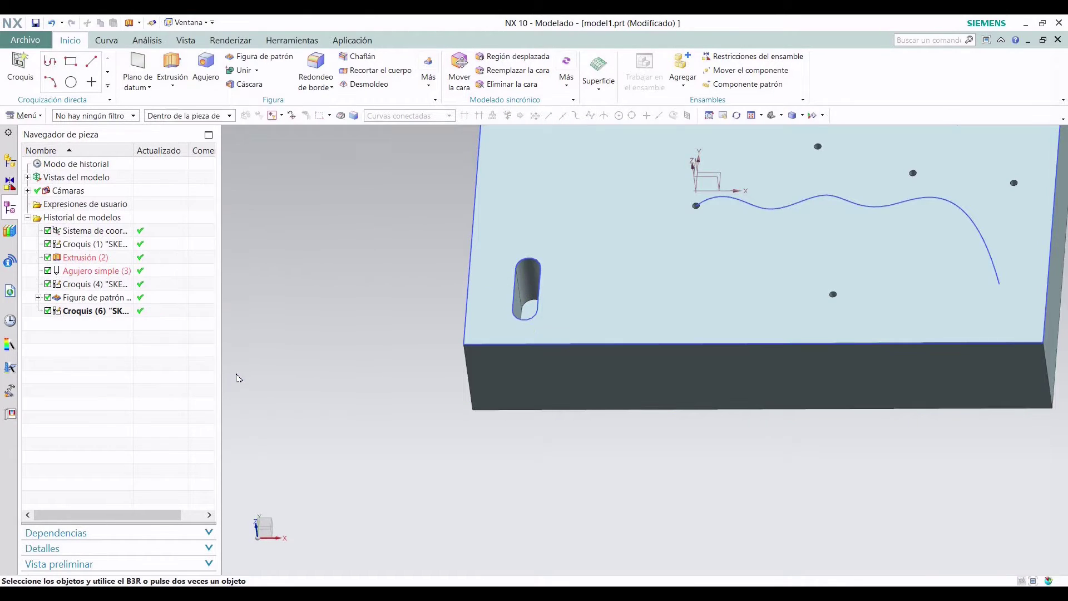
Pattern the slot cut linearly along the X axis in one direction only, with 4 instances spaced 20 mm apart
click(259, 56)
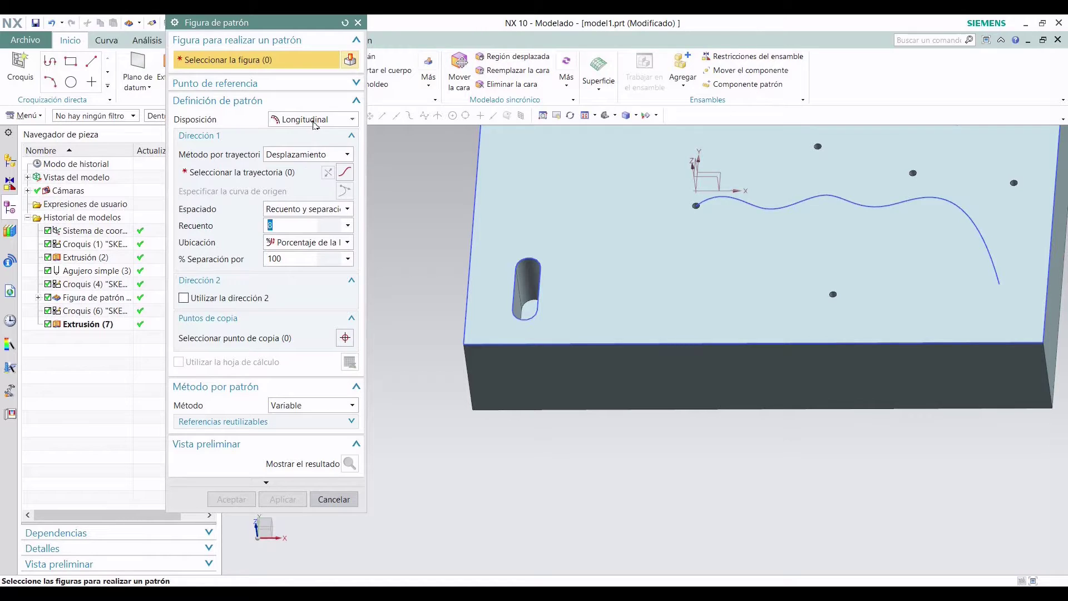
click(315, 121)
click(309, 136)
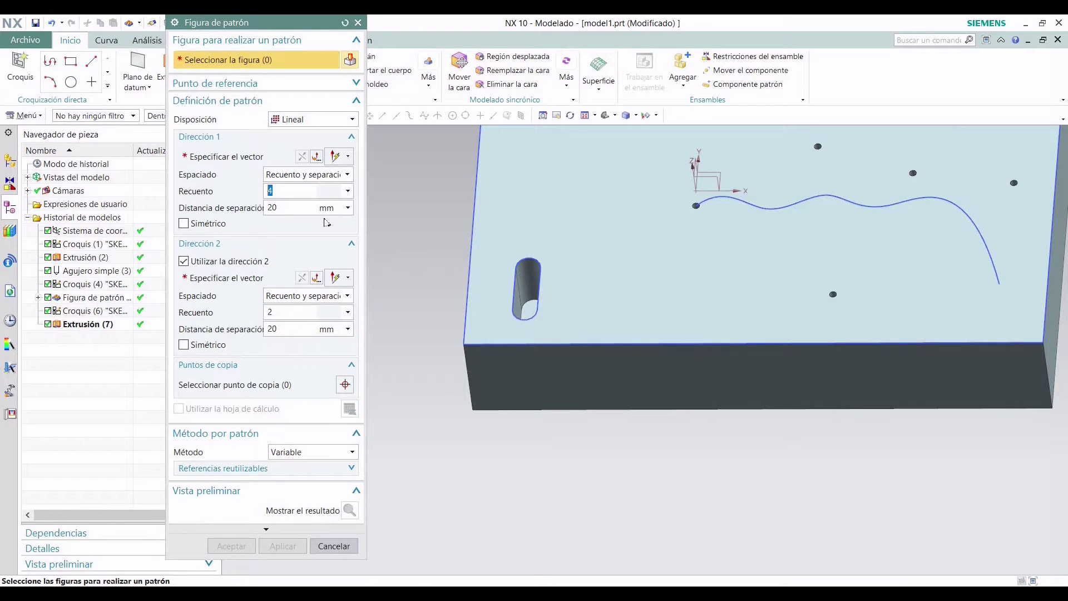
click(212, 263)
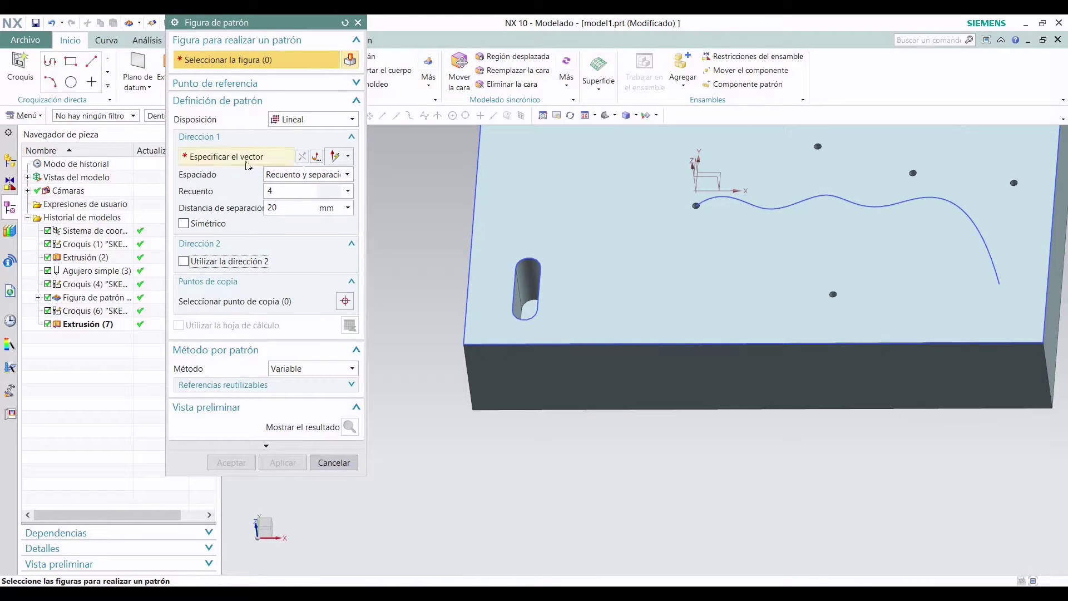
click(246, 160)
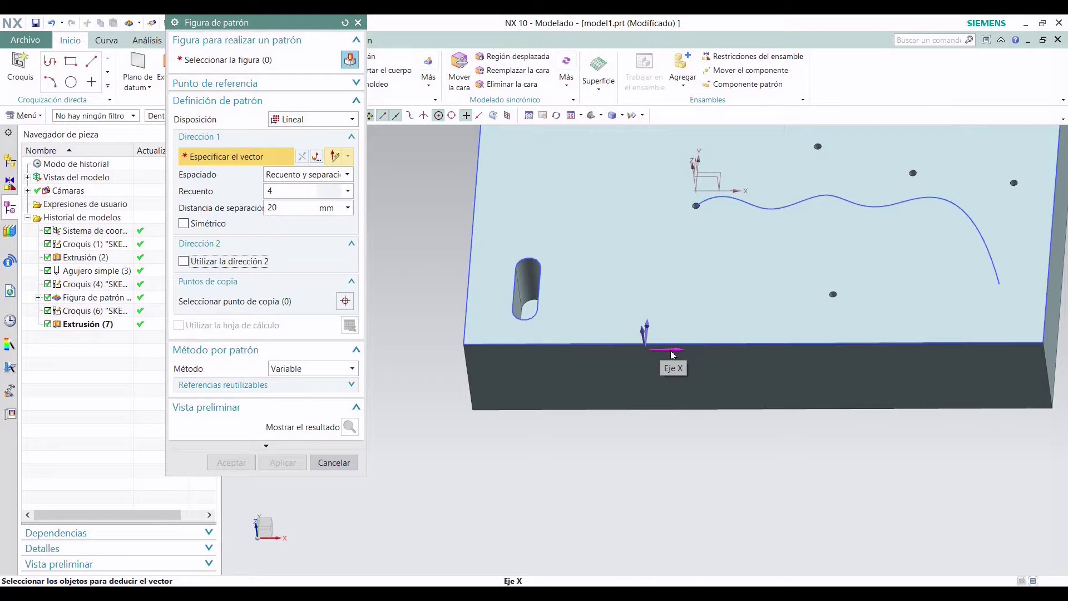
click(673, 350)
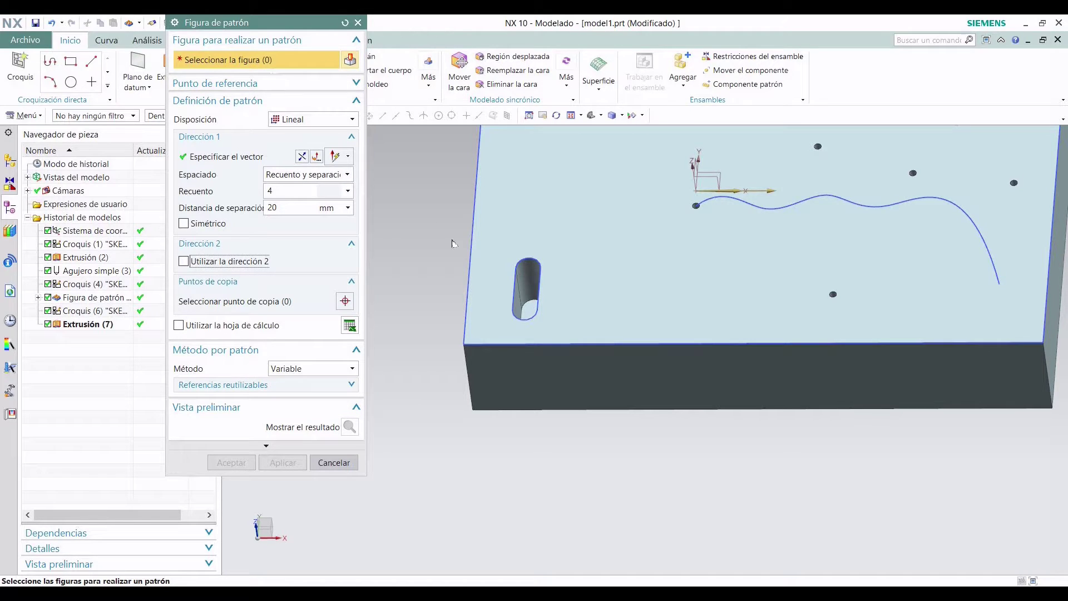
click(527, 289)
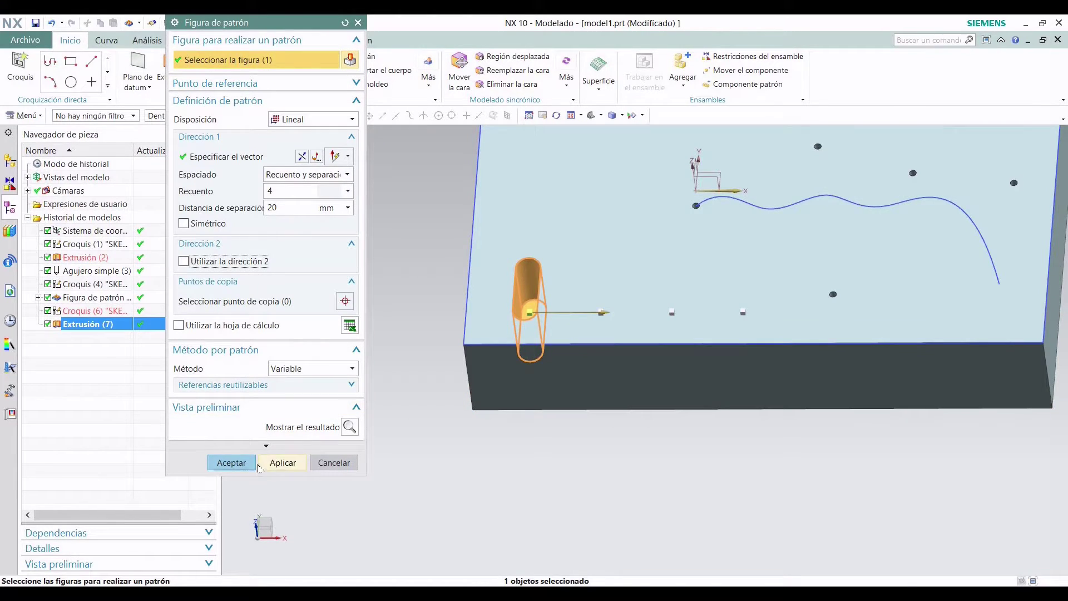
click(231, 462)
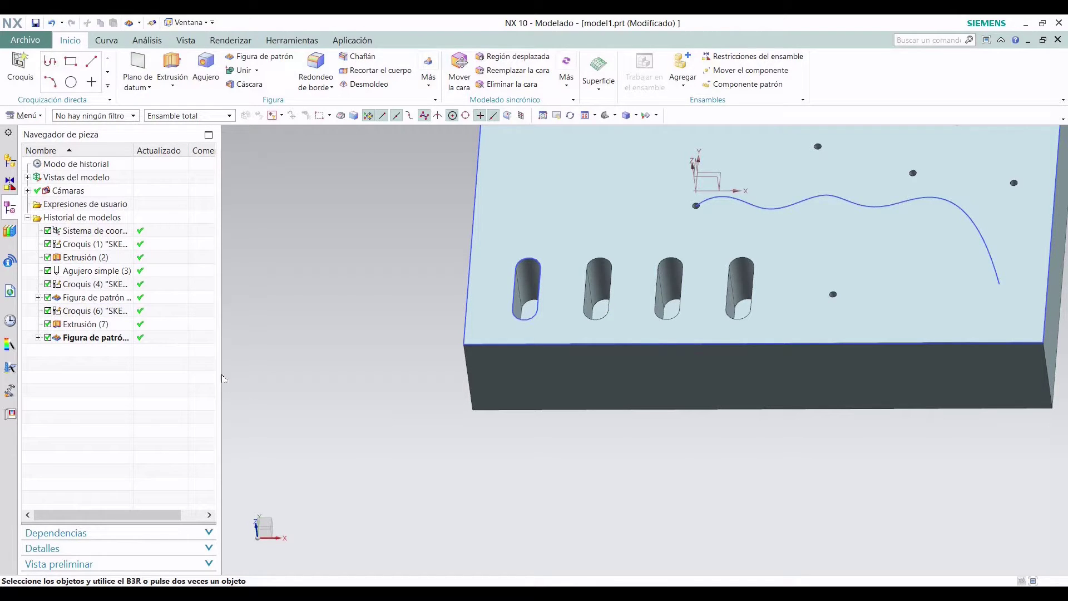
Delete the general pattern of the small hole from the model history
click(114, 302)
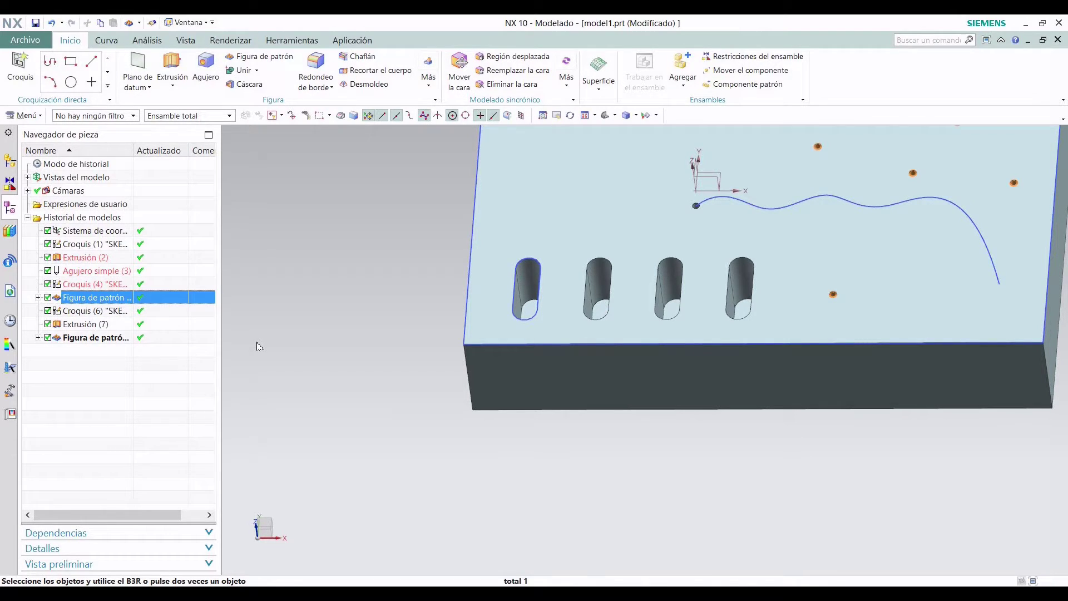
key(Delete)
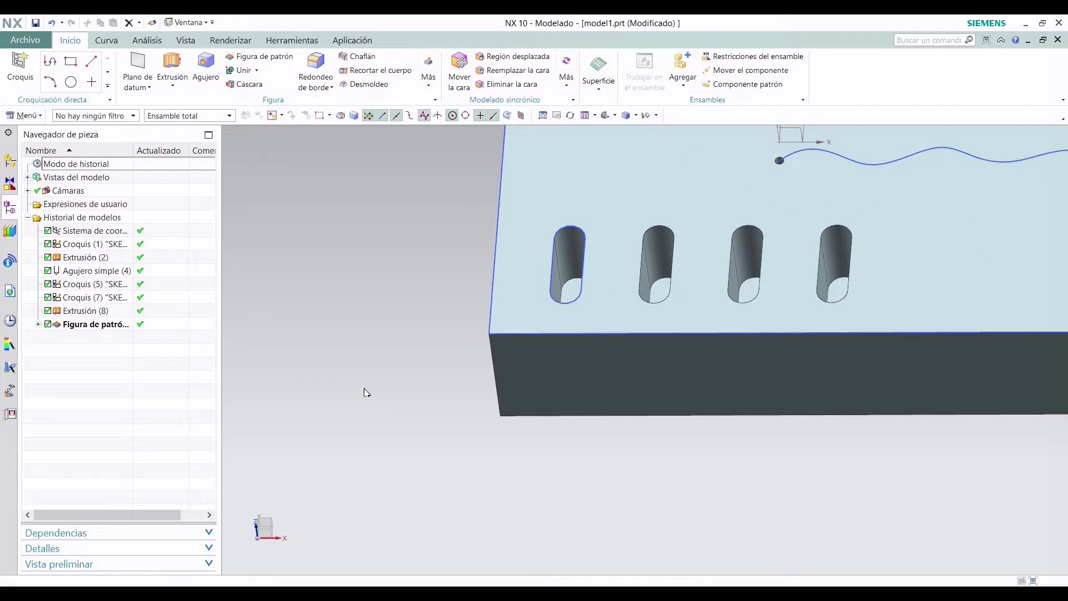
scroll(363, 392, down, 1)
scroll(710, 201, up, 1)
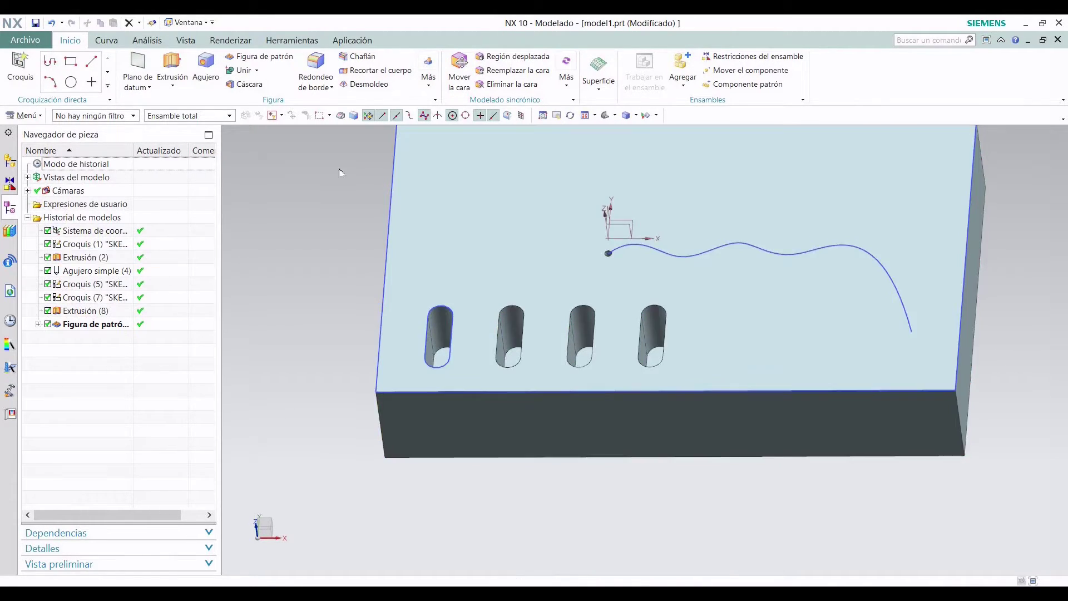
Set up a Reference-layout pattern of the simple hole, referencing the linear slot pattern with the first slot's instance handle as the base
click(259, 56)
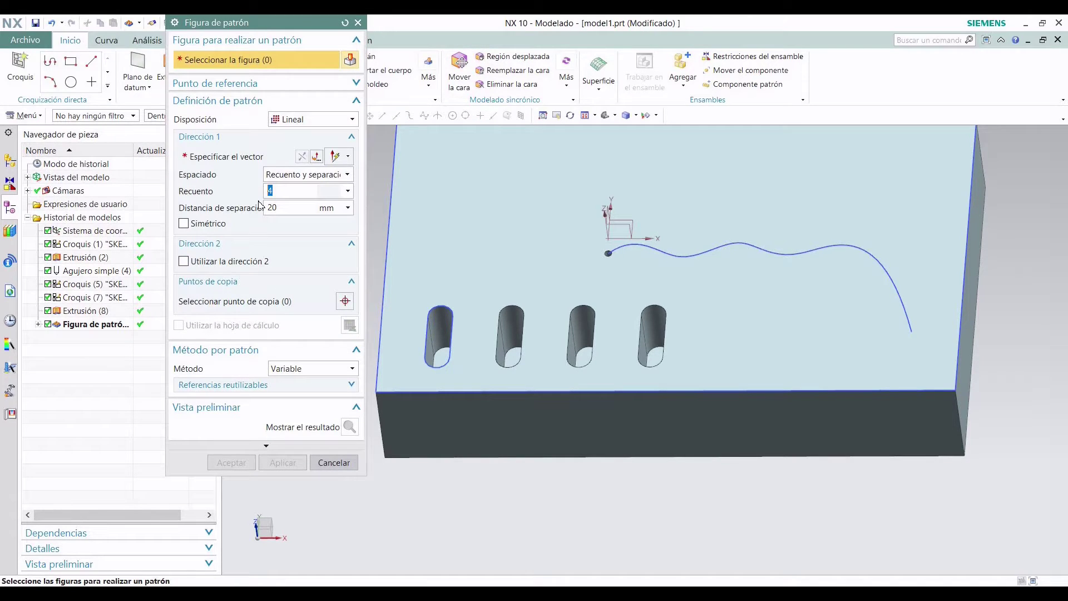
click(304, 120)
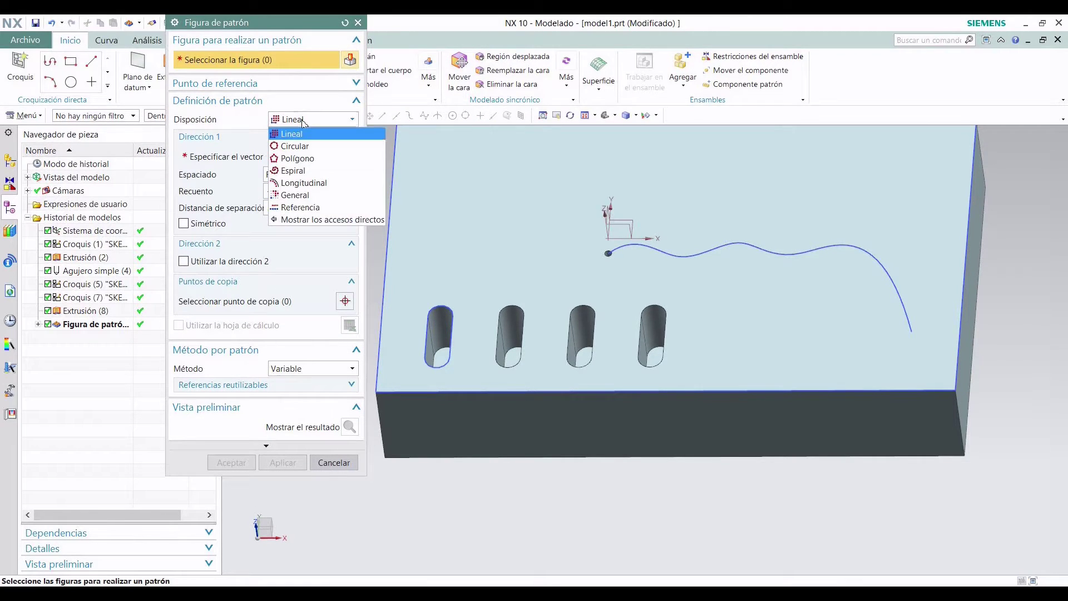
click(305, 208)
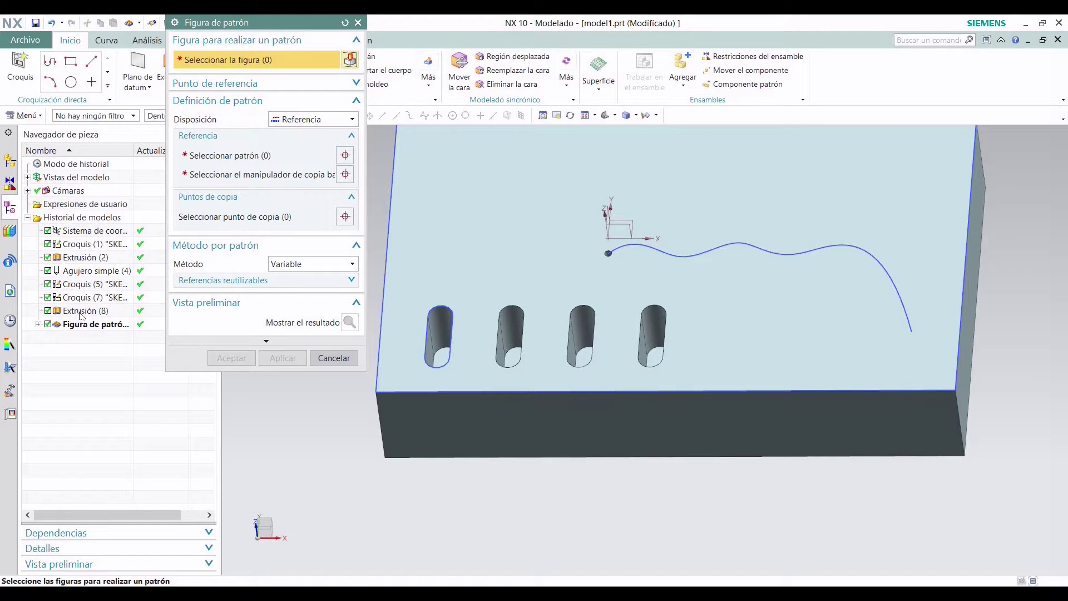
click(88, 271)
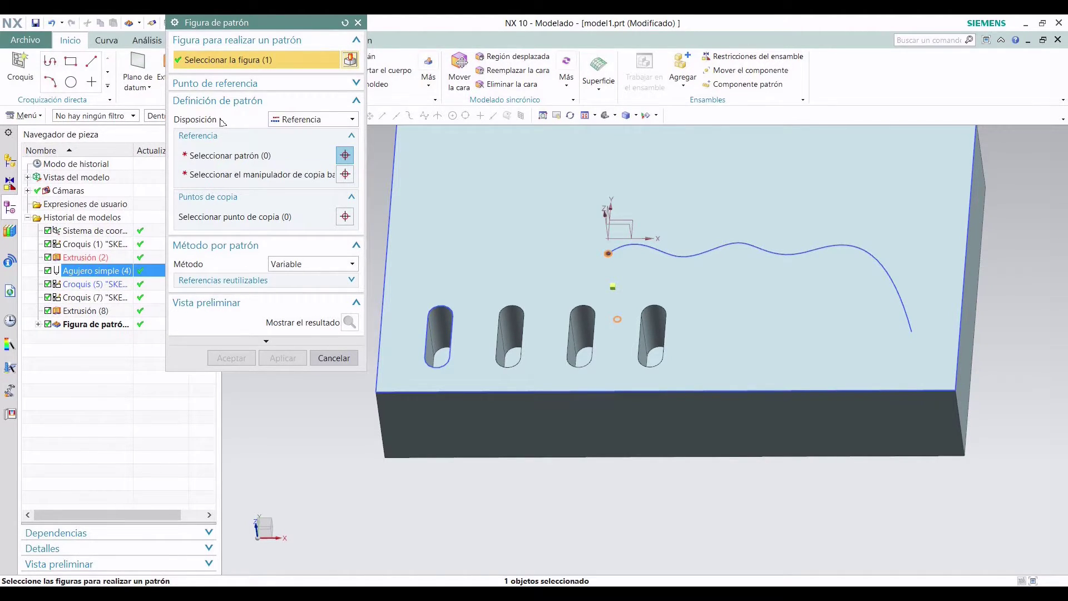
click(231, 157)
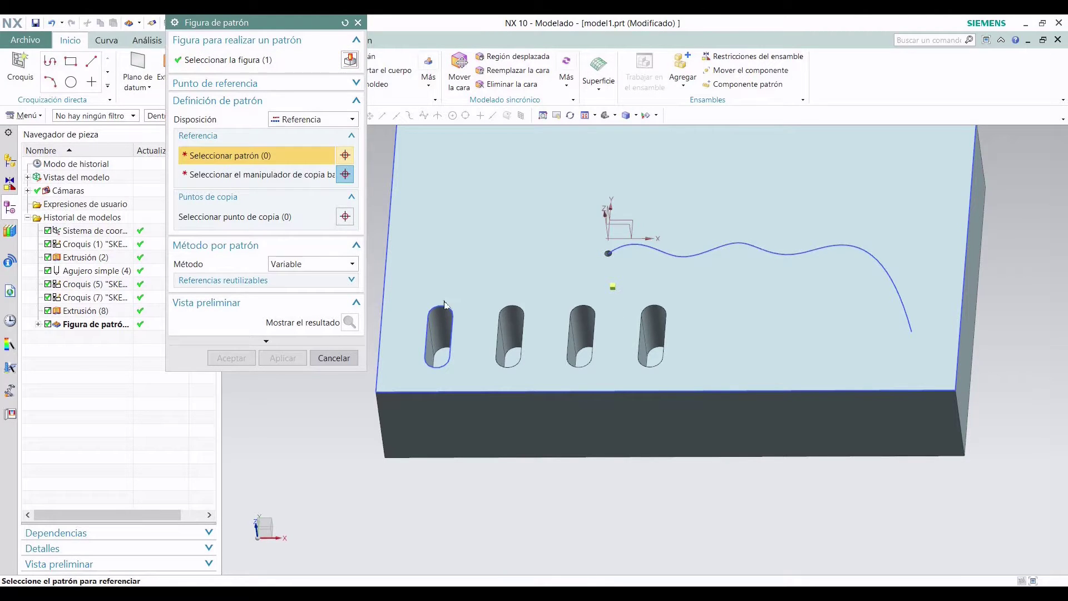
click(510, 340)
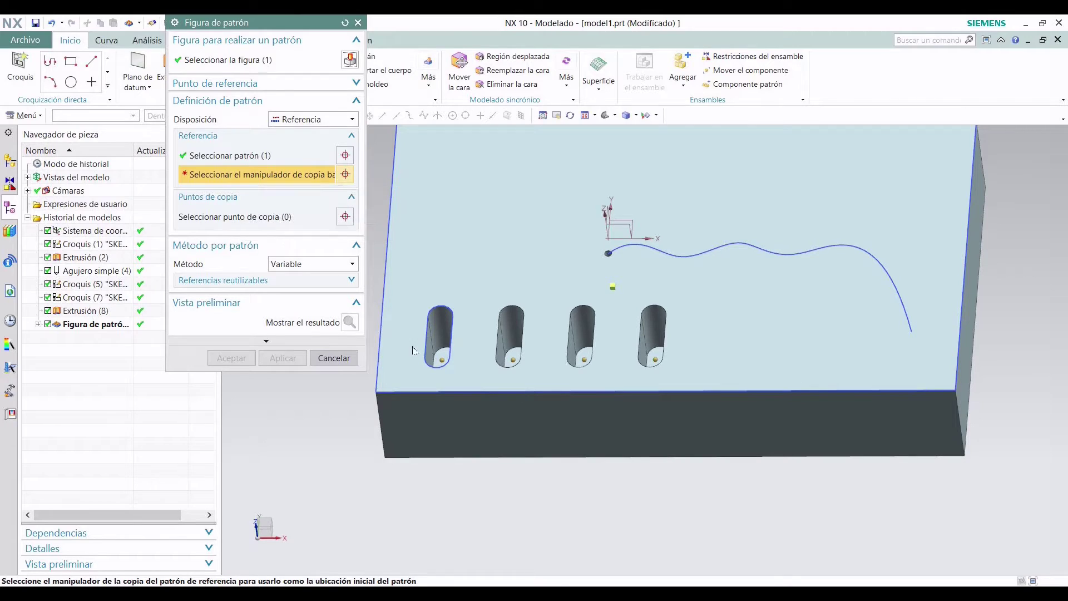
click(441, 362)
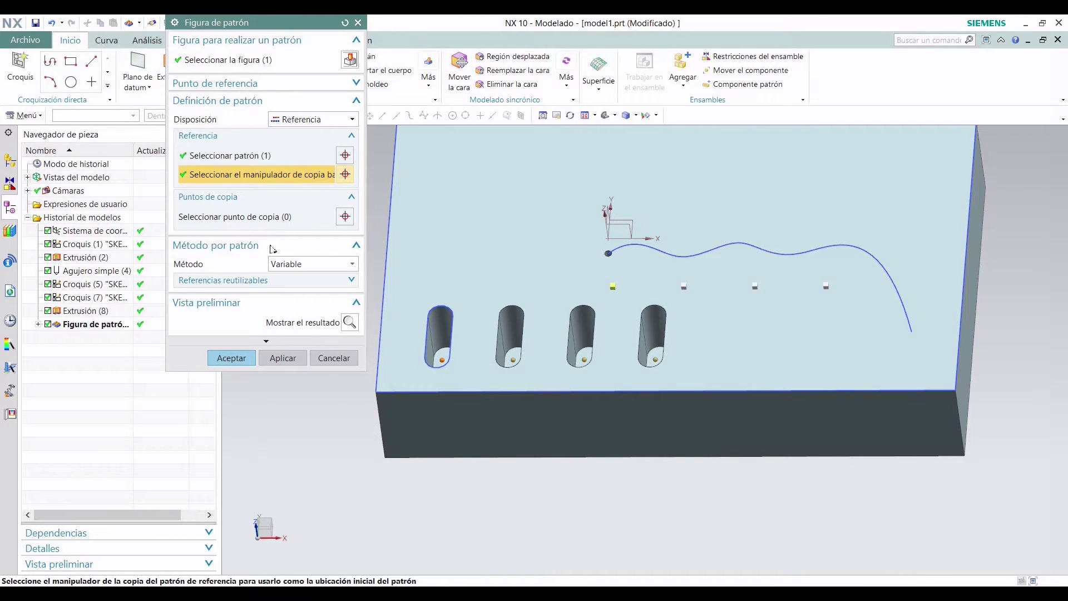
Select the three copy points beside the original hole as instance points and create the reference pattern
click(248, 217)
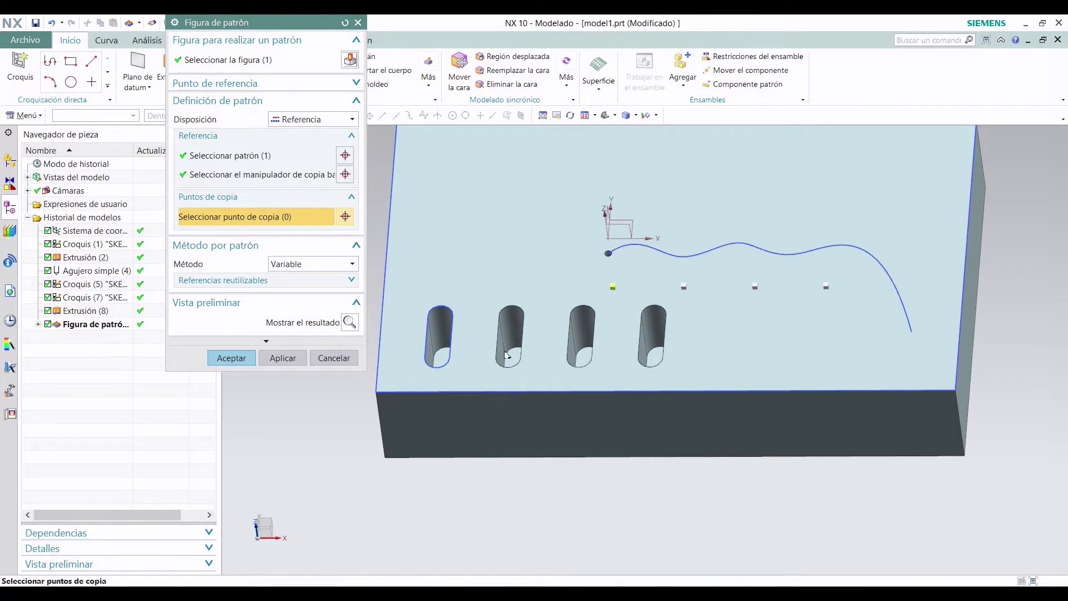
click(684, 287)
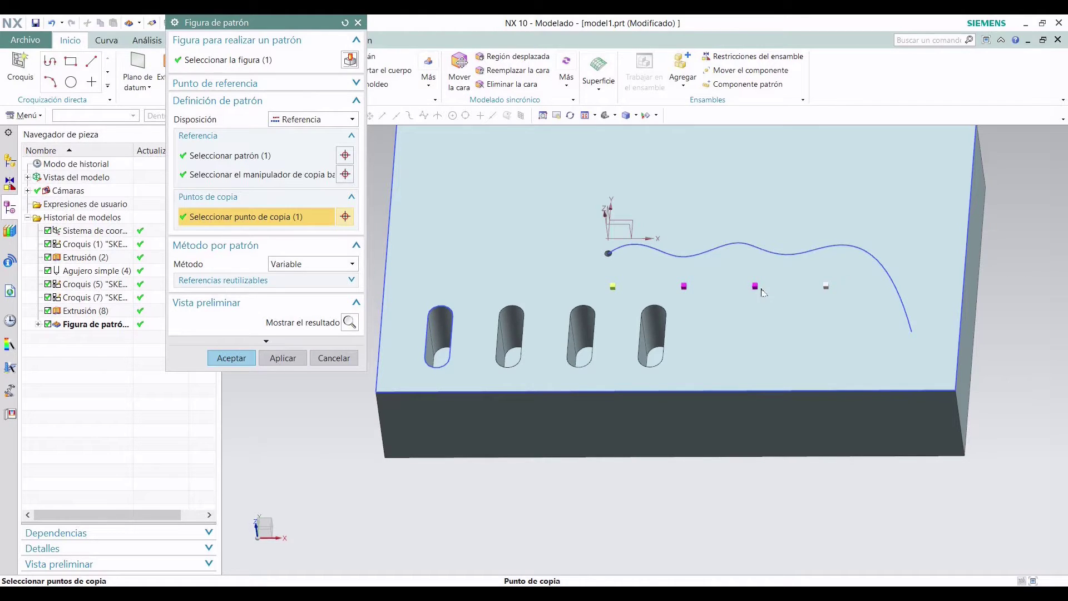
click(756, 287)
click(826, 286)
click(231, 358)
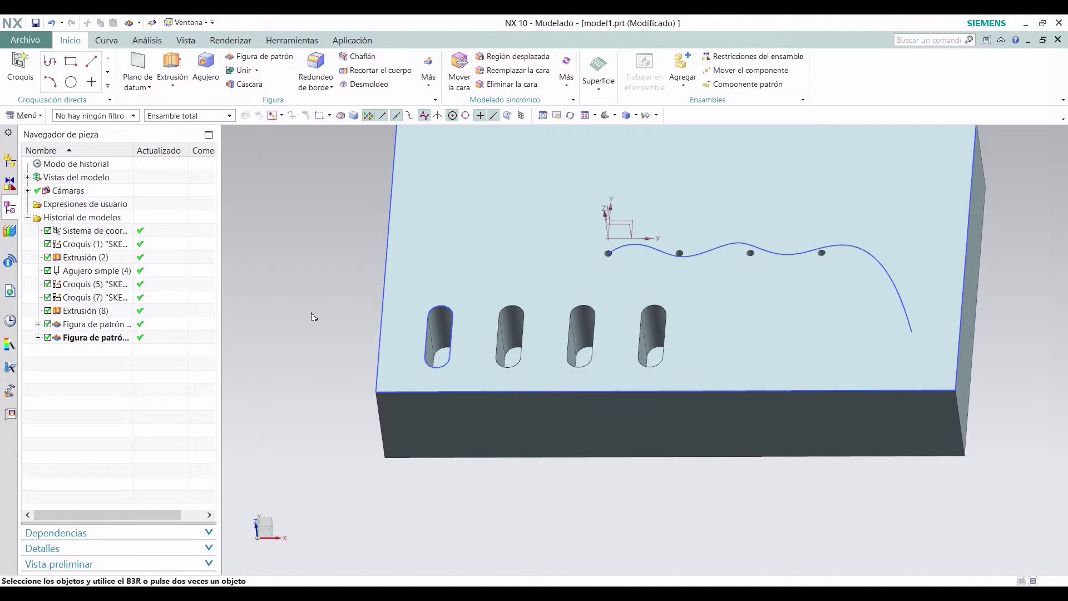
middle_drag(329, 279, 305, 260)
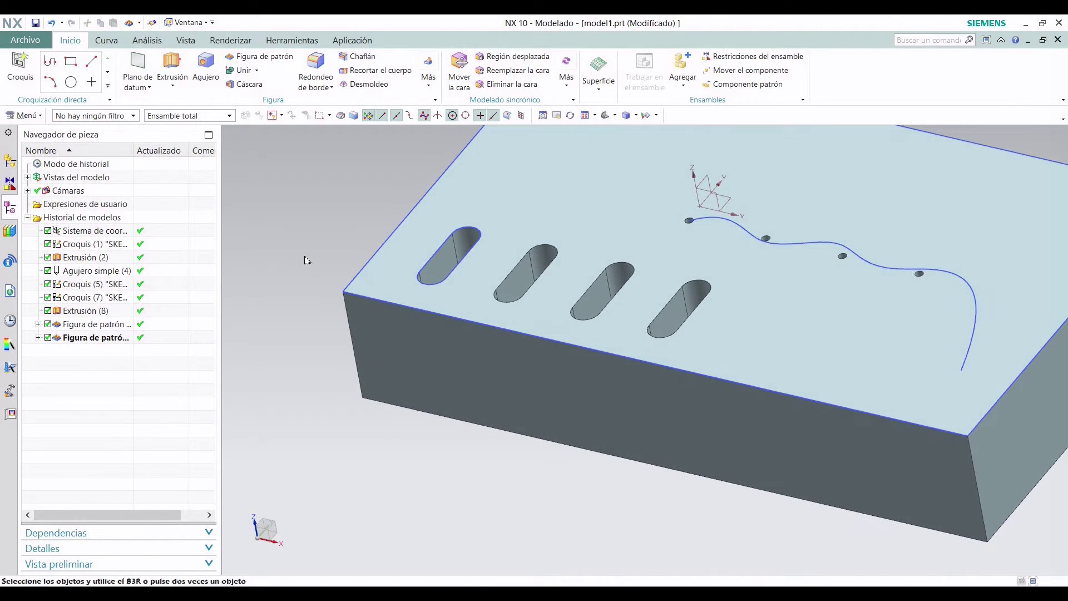
Start a Mirror Feature operation with the simple hole and its reference pattern as the features to mirror
scroll(323, 378, down, 5)
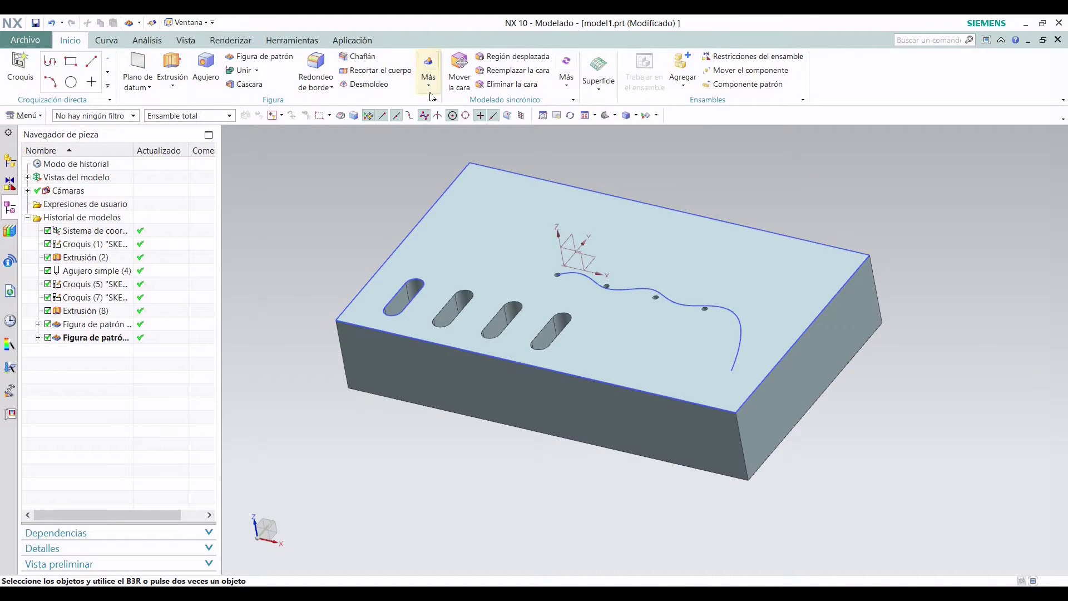
click(429, 75)
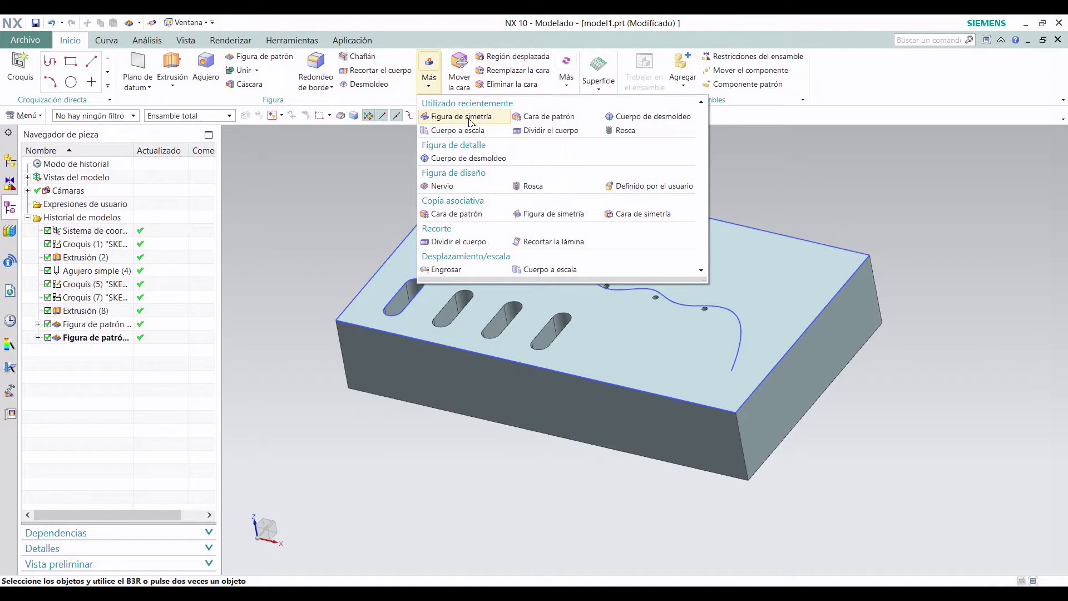
click(552, 214)
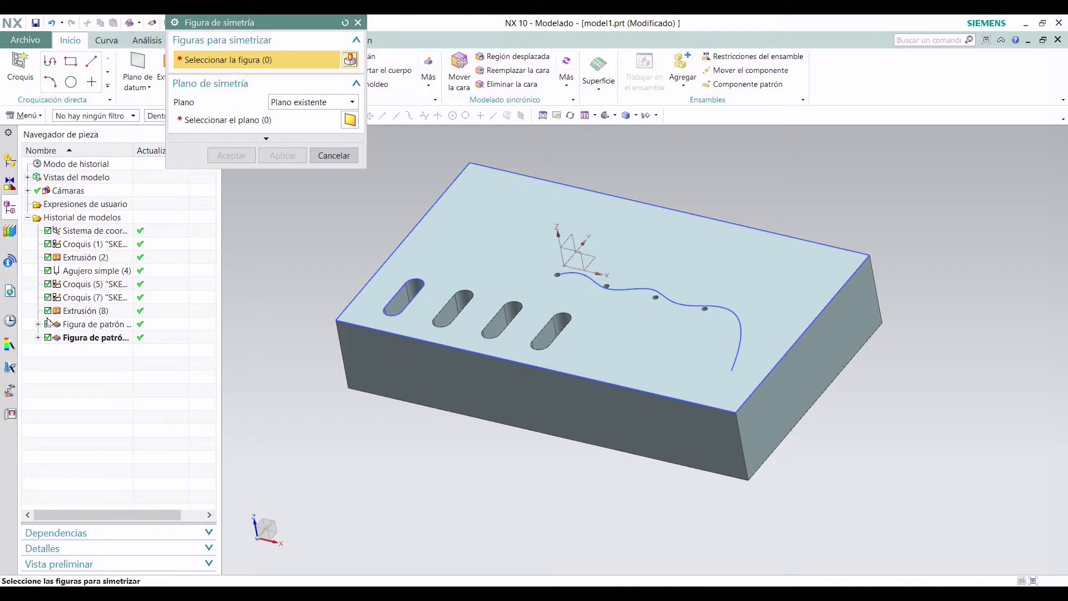
click(84, 271)
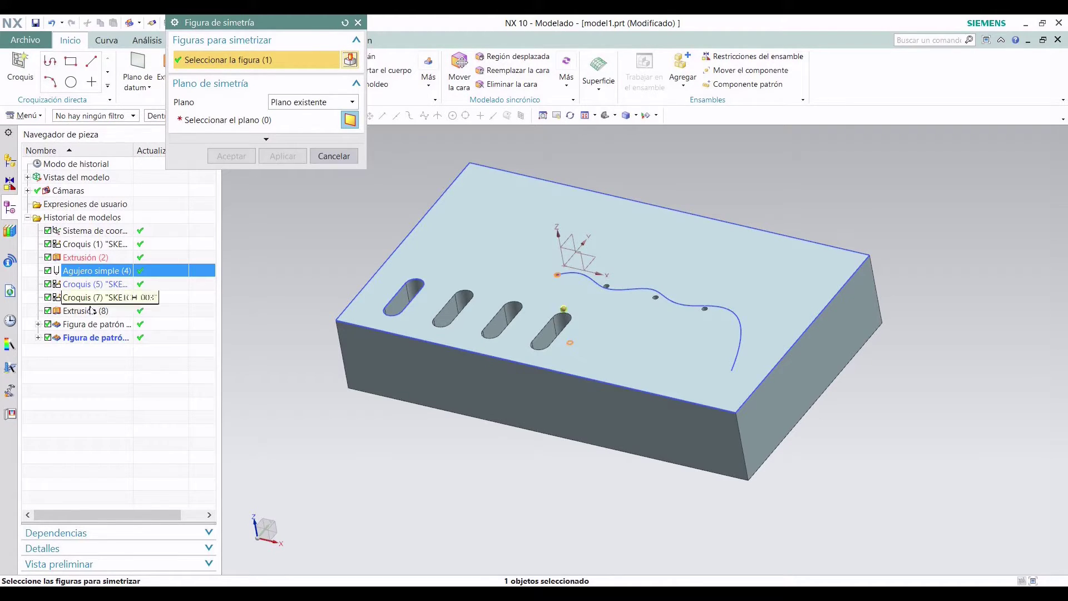
click(86, 339)
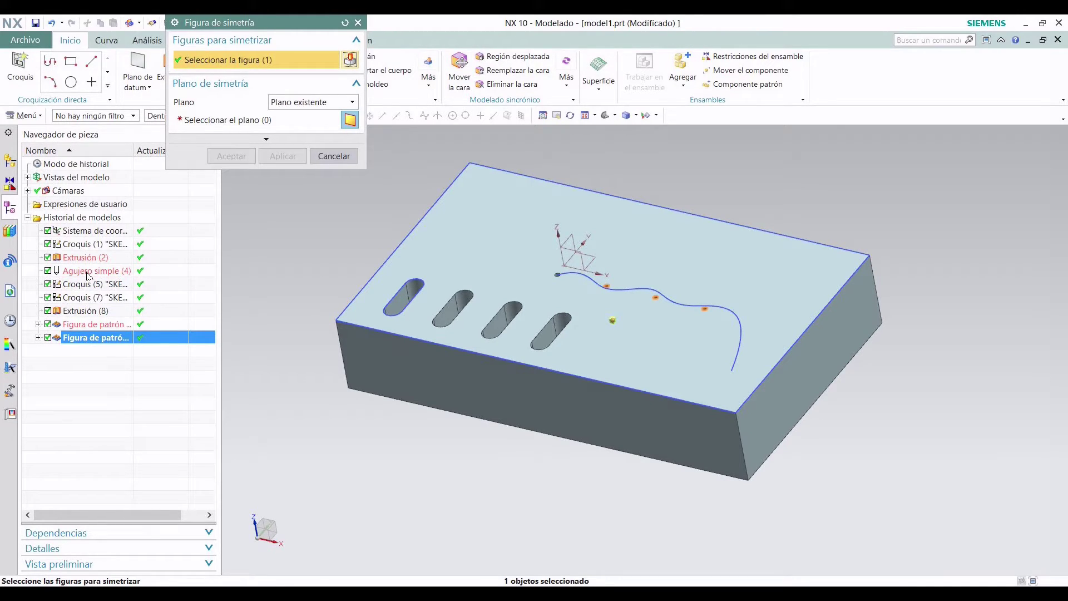
shift+click(124, 274)
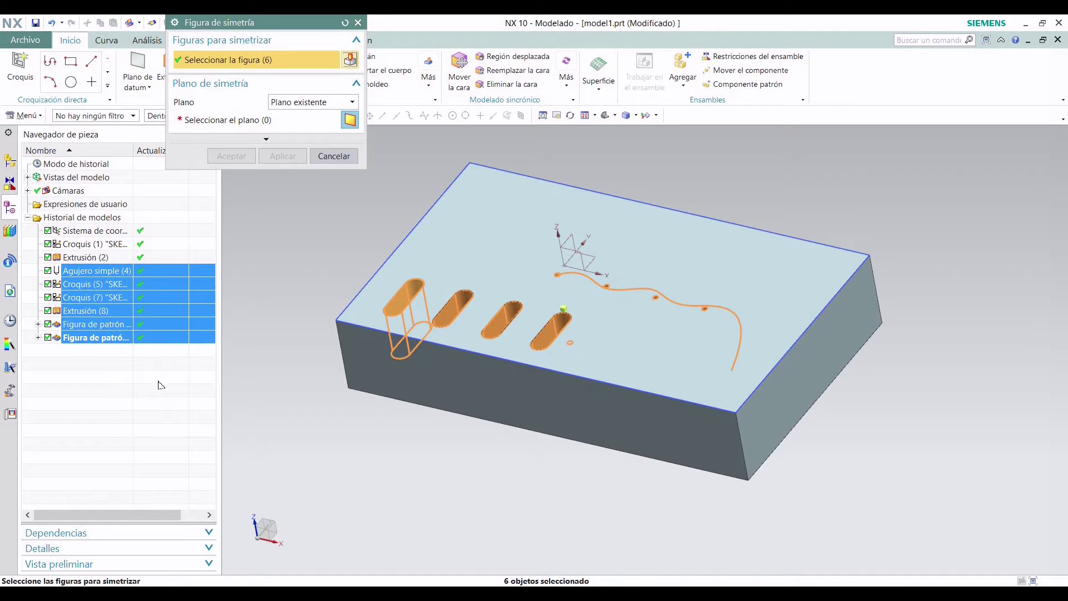
click(119, 354)
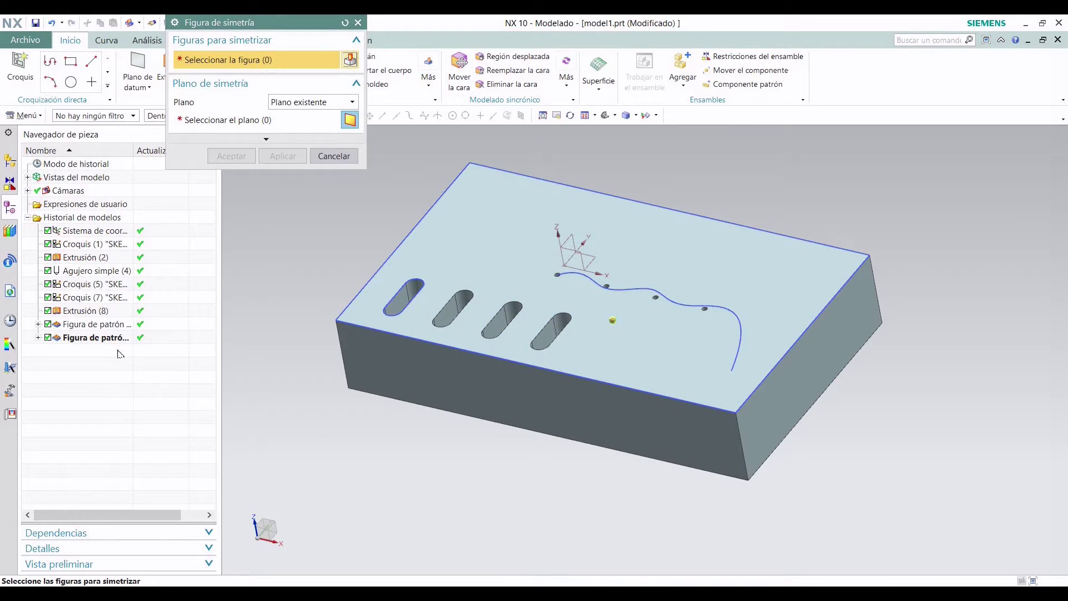
click(81, 274)
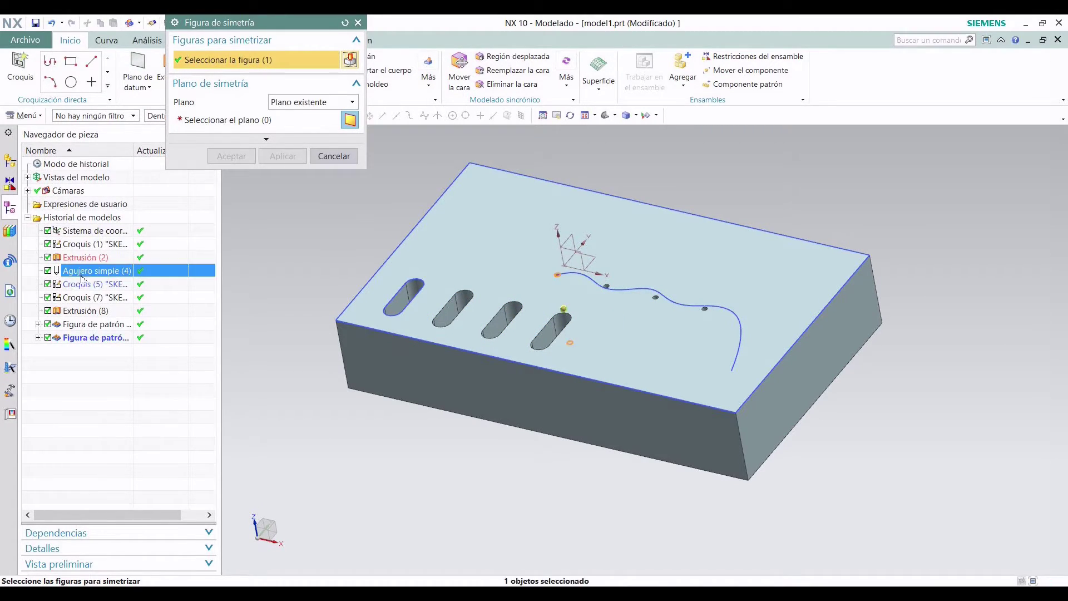
click(88, 339)
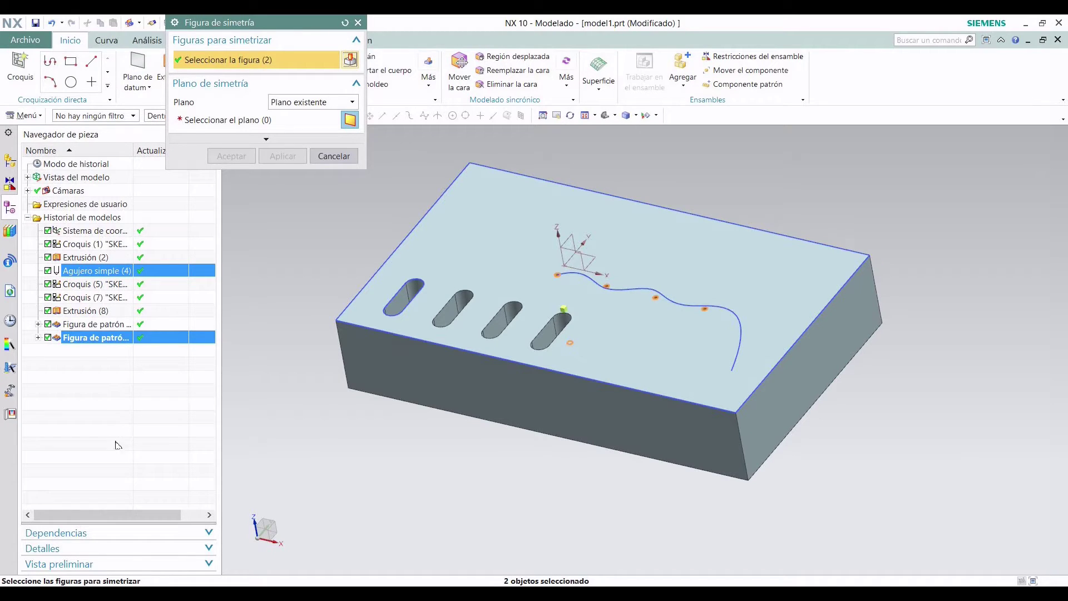
Mirror the selected hole features about the XZ plane of the datum coordinate system, and undo the mirror
click(220, 123)
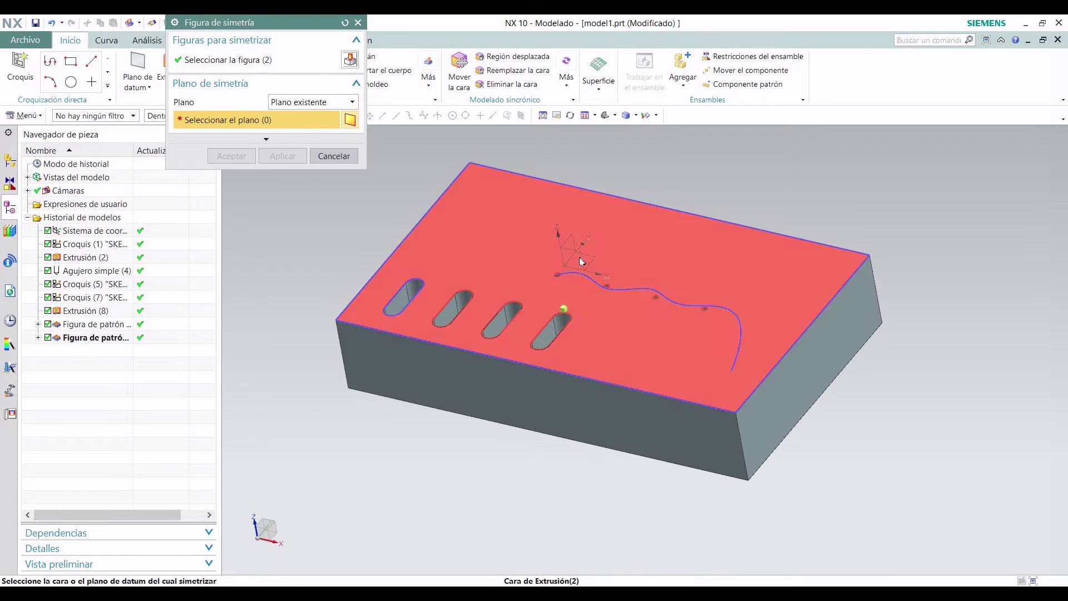
scroll(583, 258, up, 5)
scroll(583, 258, down, 3)
scroll(592, 257, up, 5)
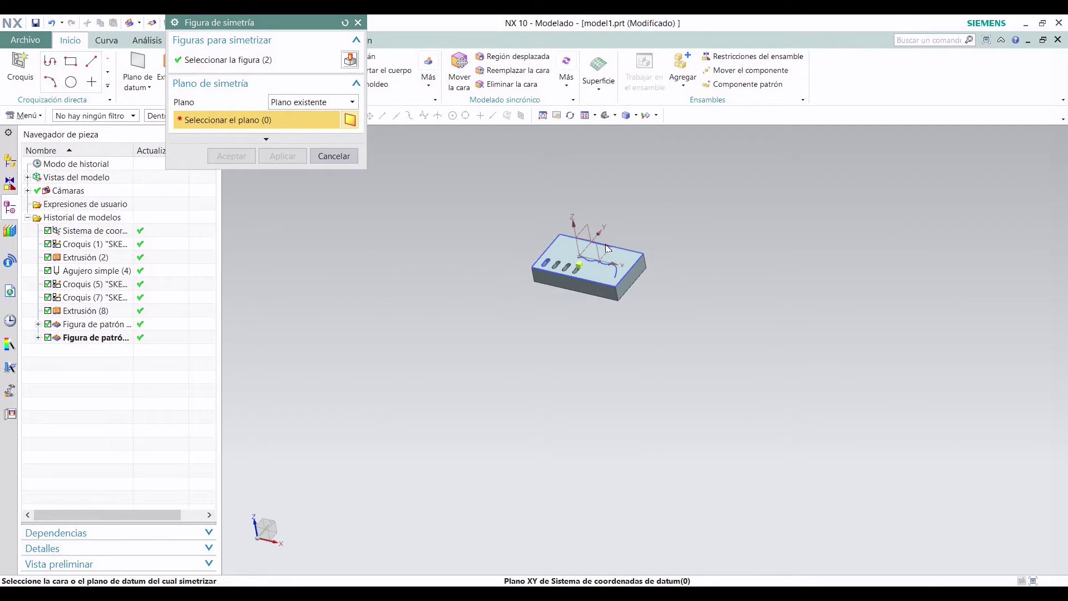
click(600, 256)
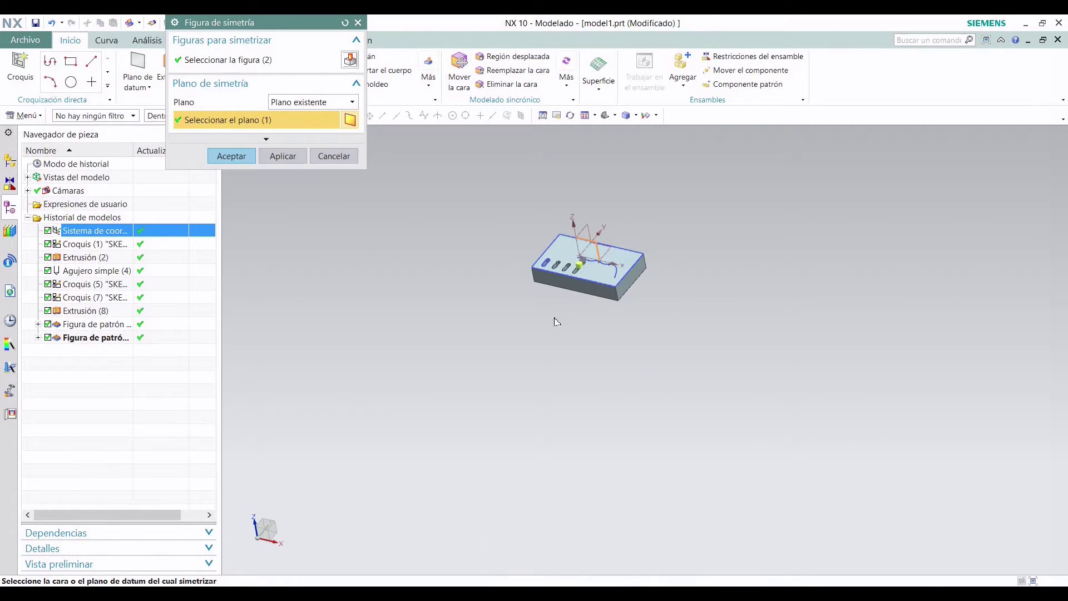
scroll(609, 235, down, 1)
scroll(609, 234, down, 5)
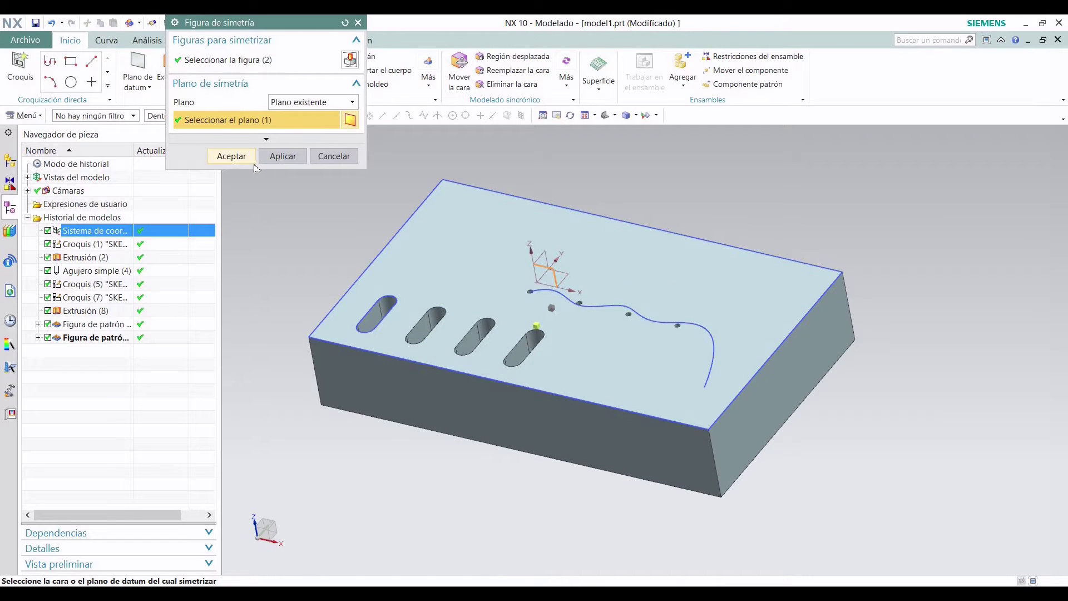
click(246, 161)
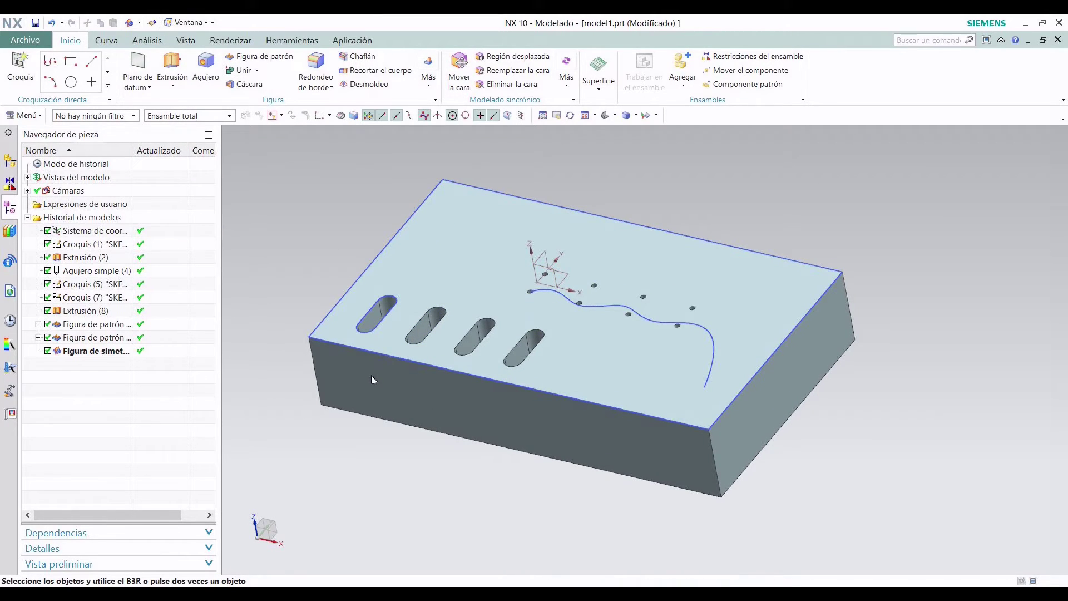
middle_drag(711, 228, 269, 465)
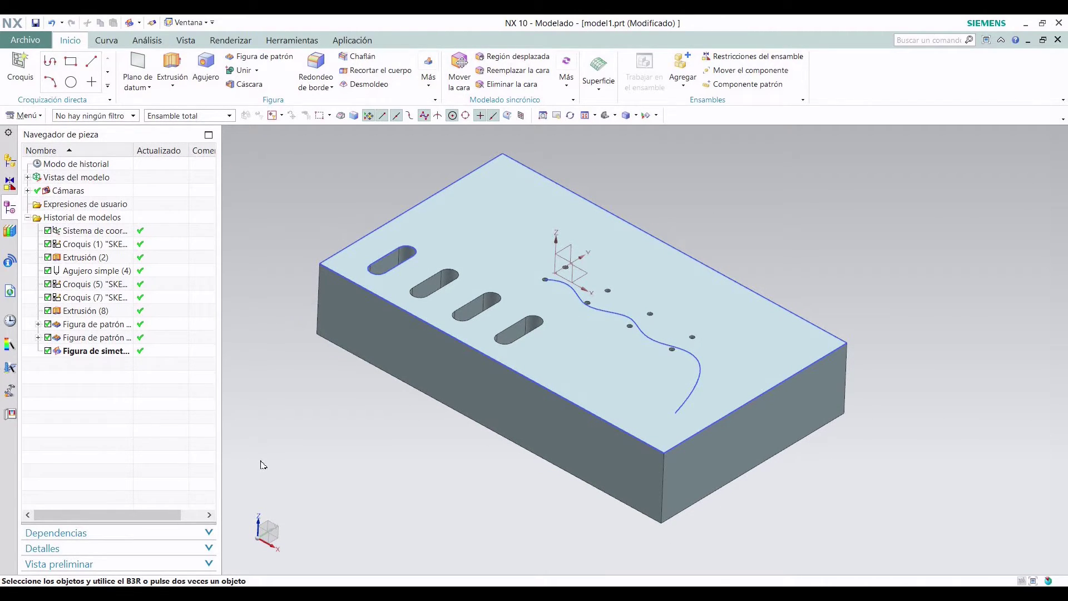
key(ctrl+z)
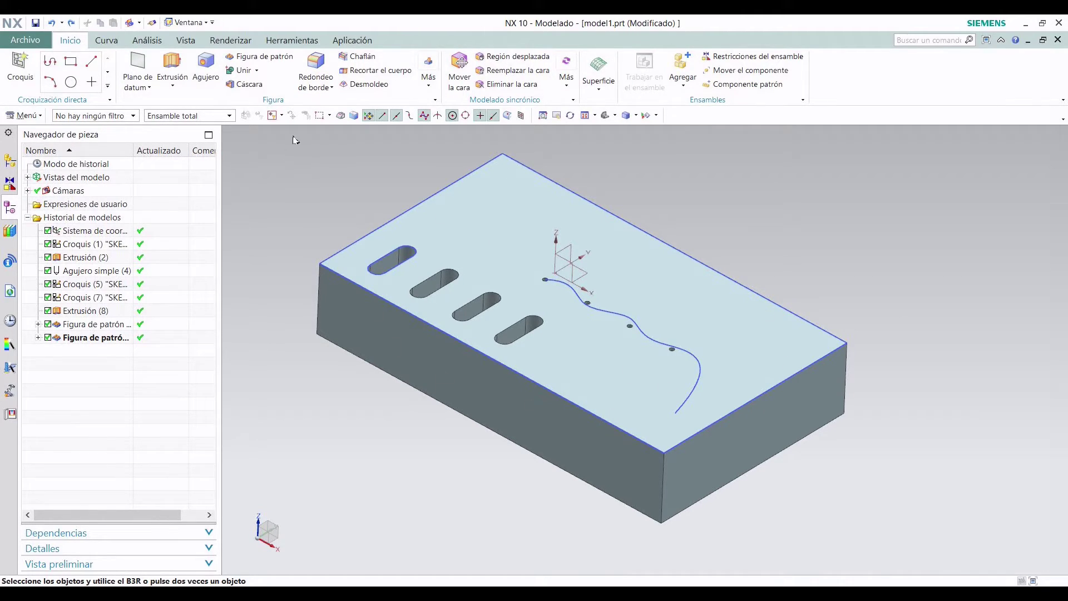
Start Mirror Feature with the block extrusion, simple hole, slot extrusion, linear slot pattern and reference hole pattern as the features
click(432, 81)
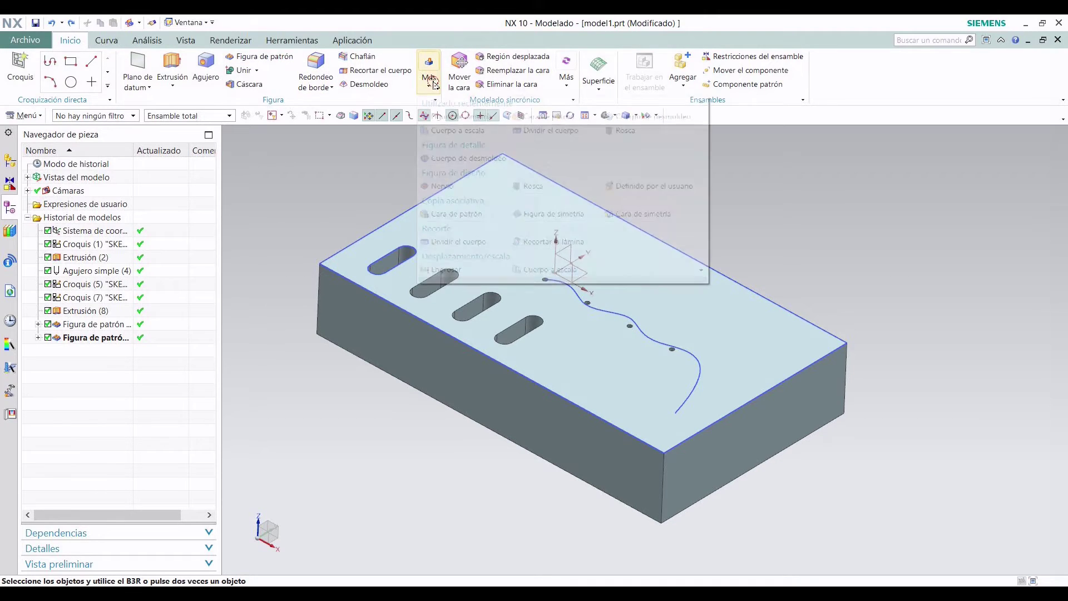
click(551, 214)
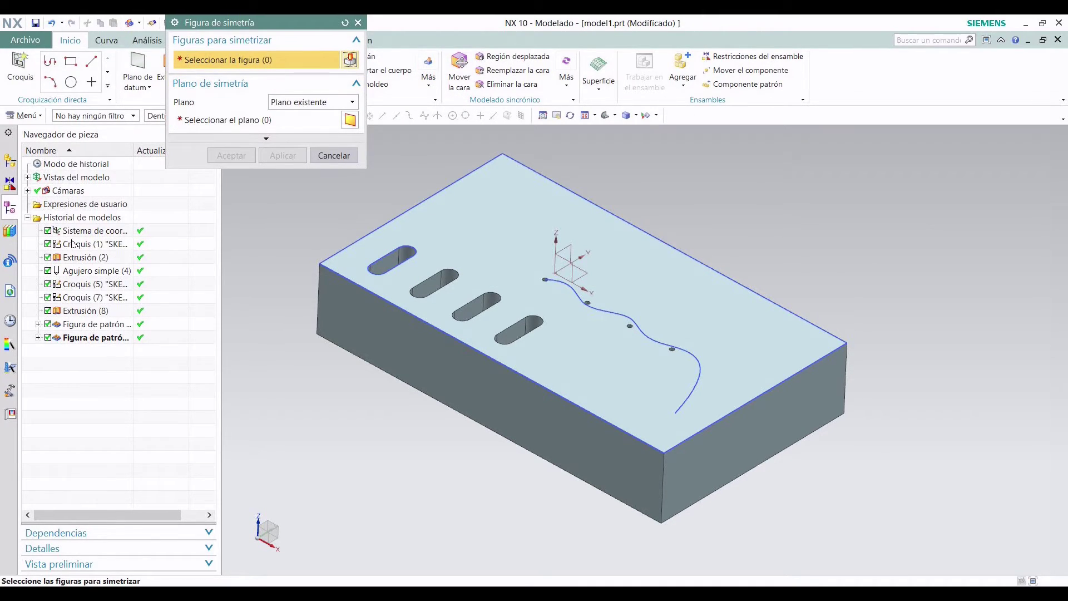
click(85, 257)
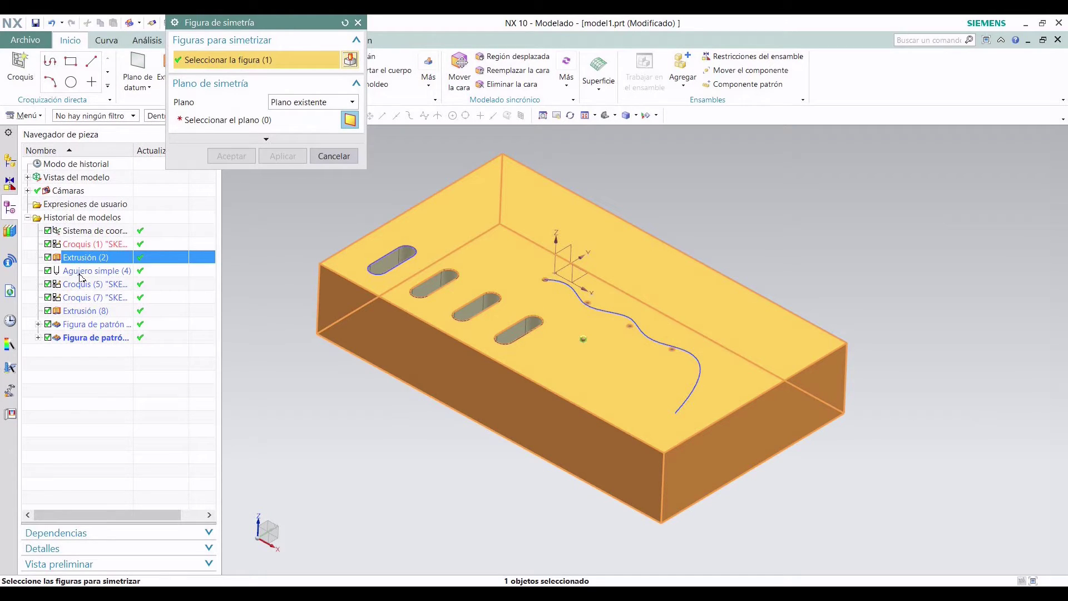
click(80, 272)
click(78, 313)
click(80, 325)
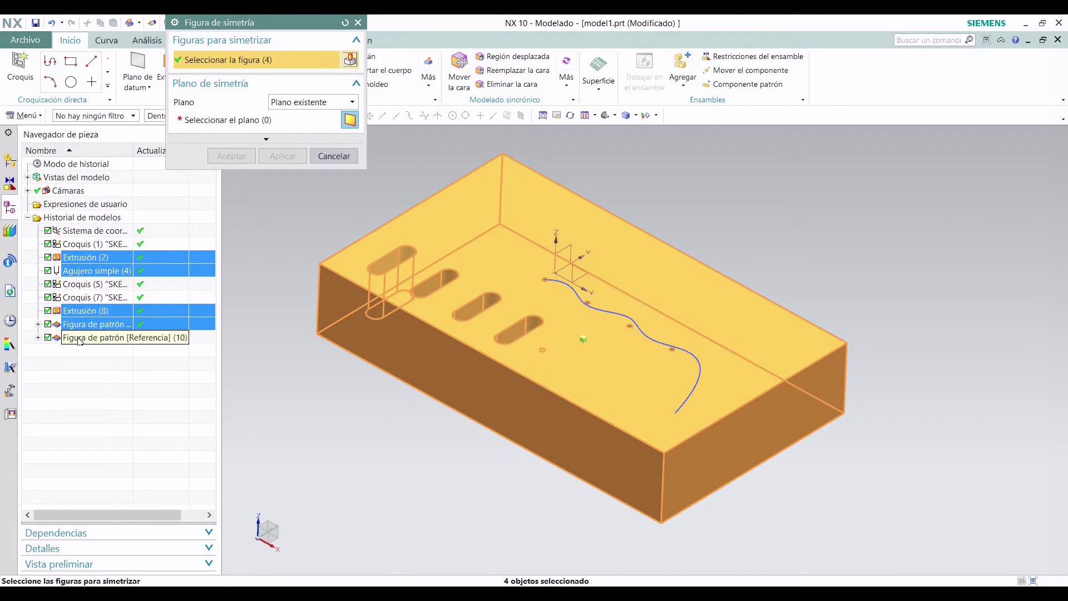
click(81, 338)
Mirror the five selected features about the block's long side face next to the slots
click(295, 121)
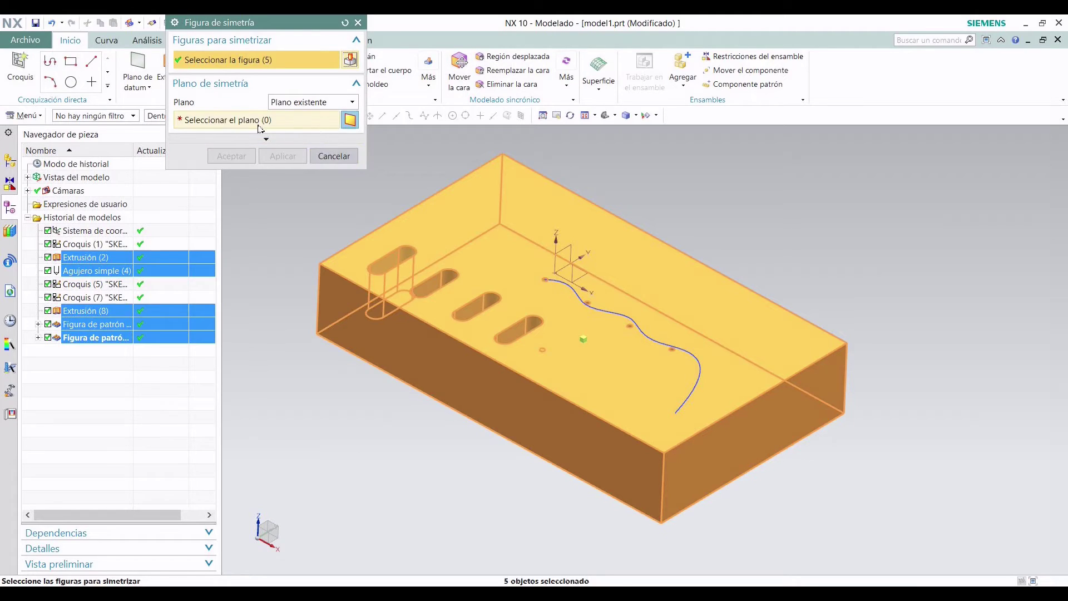
click(366, 343)
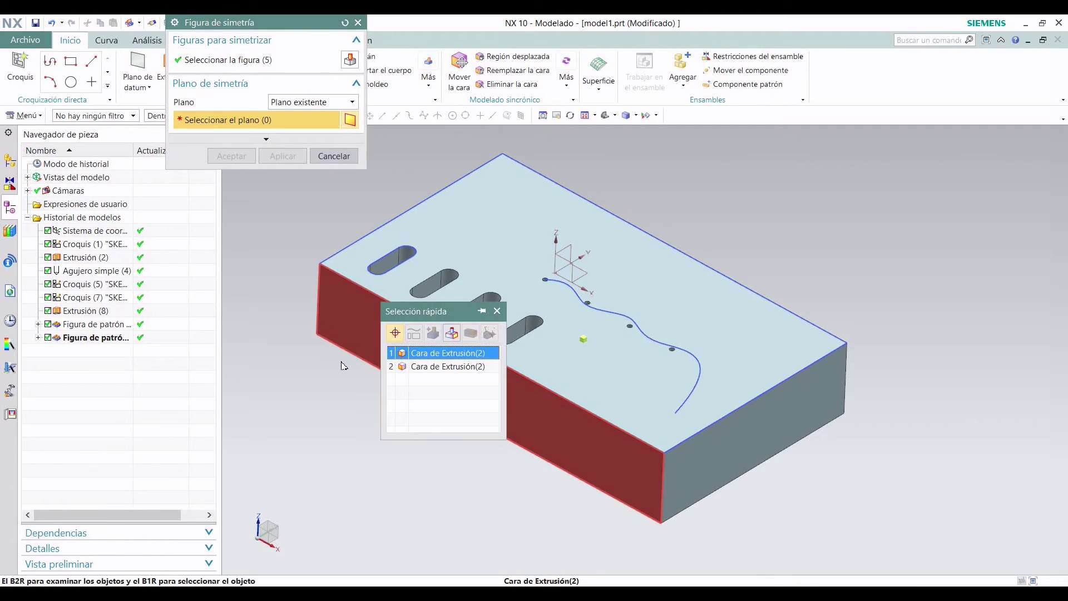
click(439, 354)
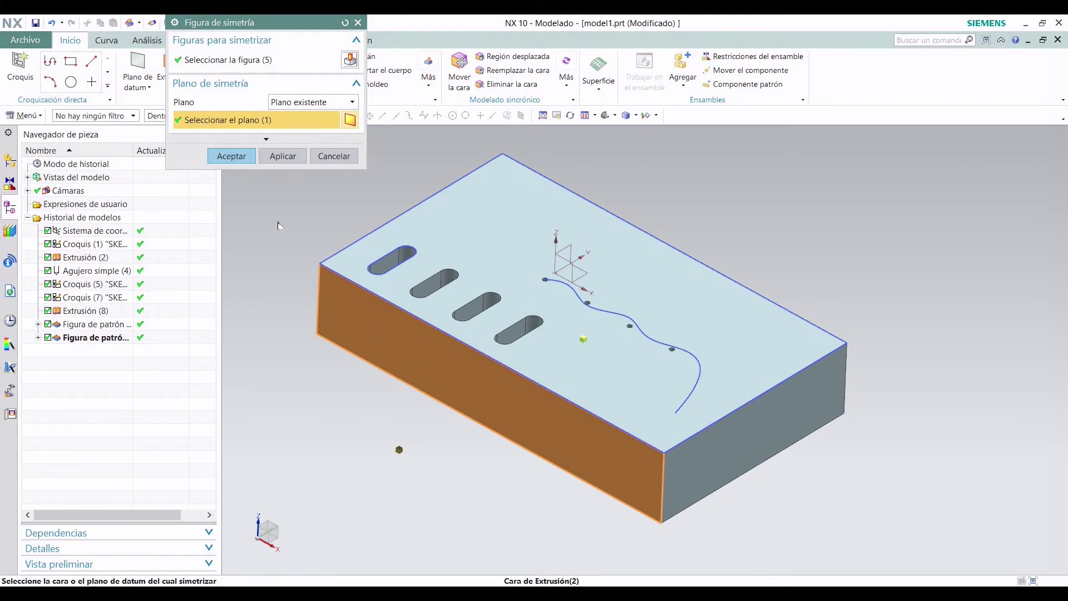
click(231, 156)
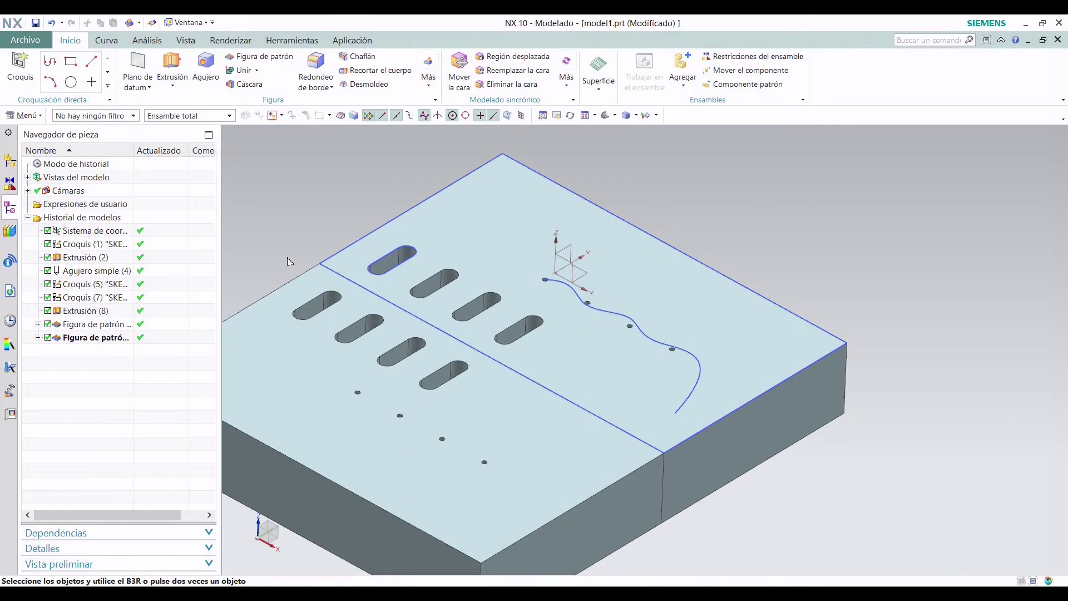
scroll(361, 256, up, 2)
scroll(362, 256, down, 4)
scroll(274, 238, up, 1)
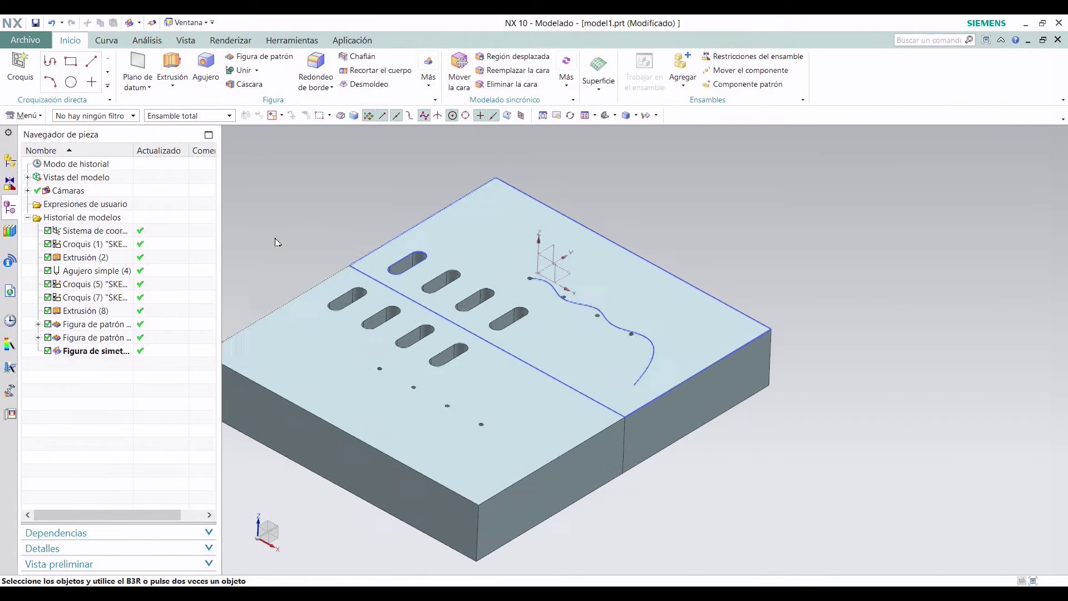
Turn off the timestamp order in the Part Navigator and unite the mirrored block with the original block
right_click(94, 421)
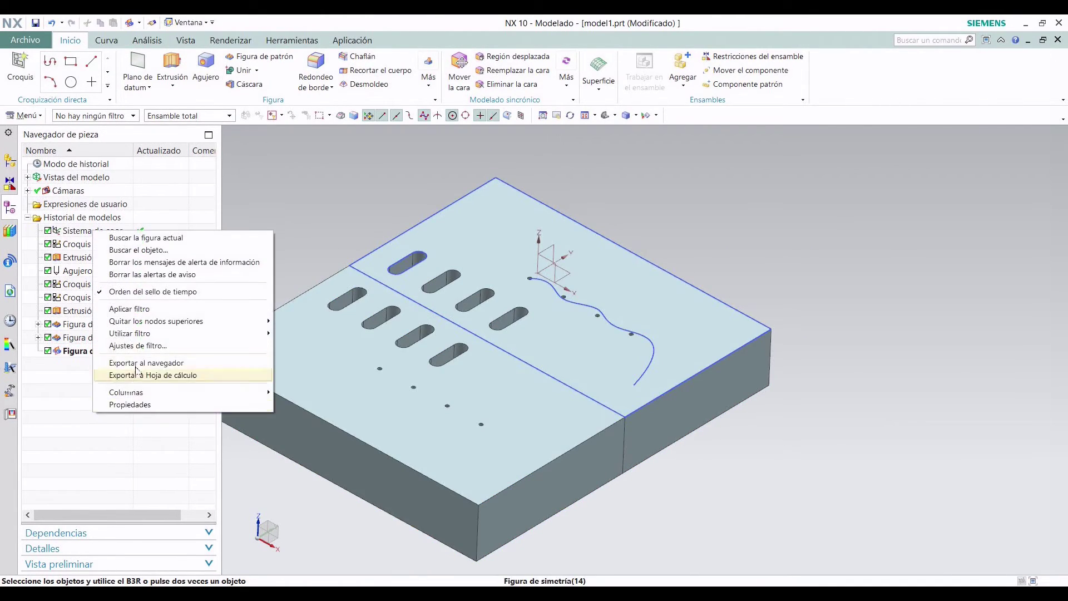
click(146, 298)
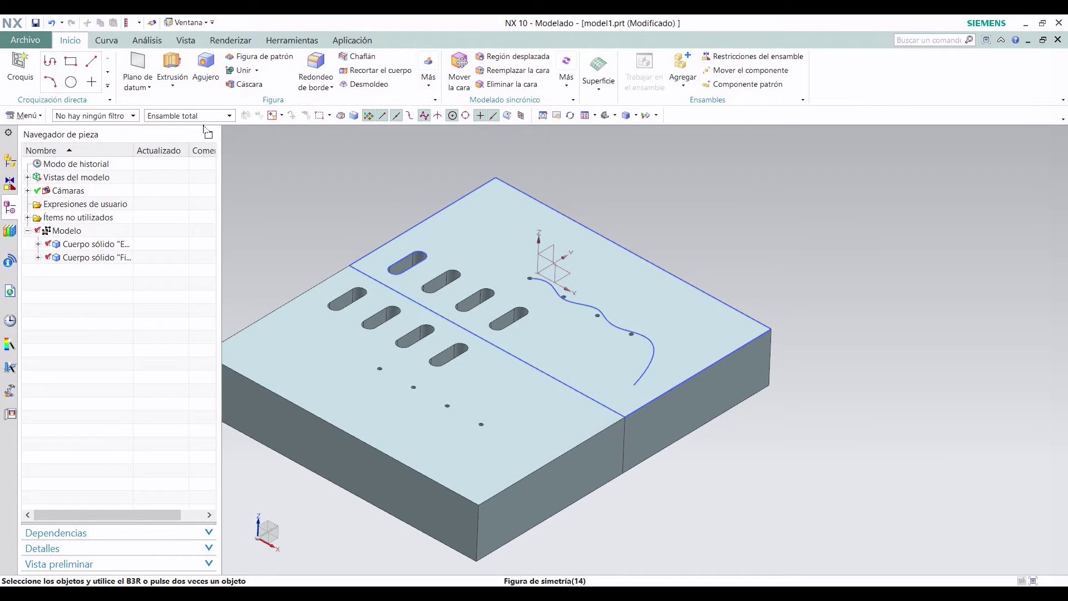
click(249, 72)
click(430, 308)
click(431, 304)
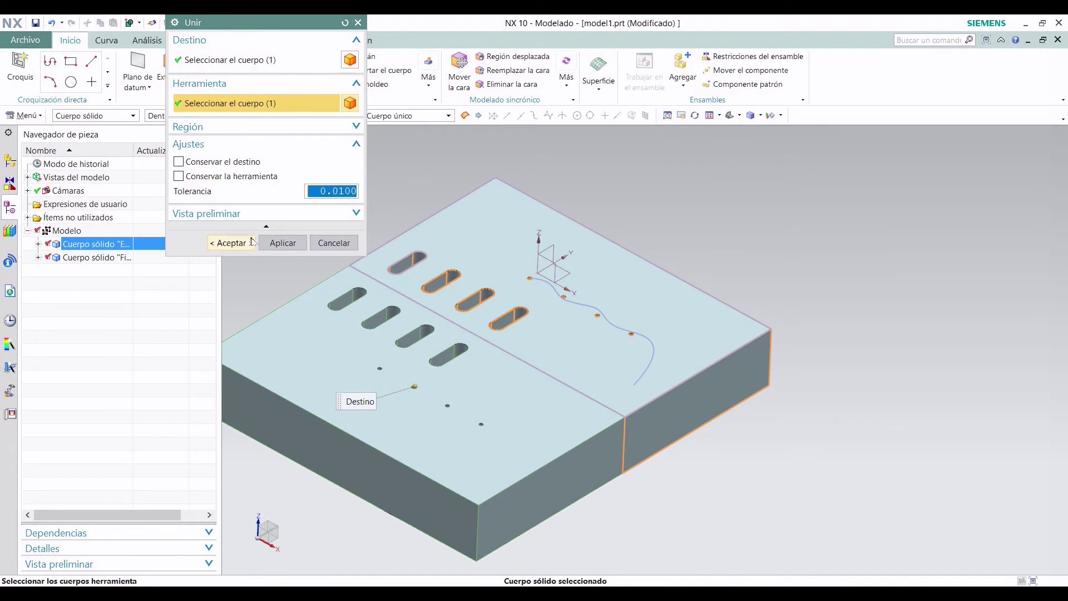
click(231, 243)
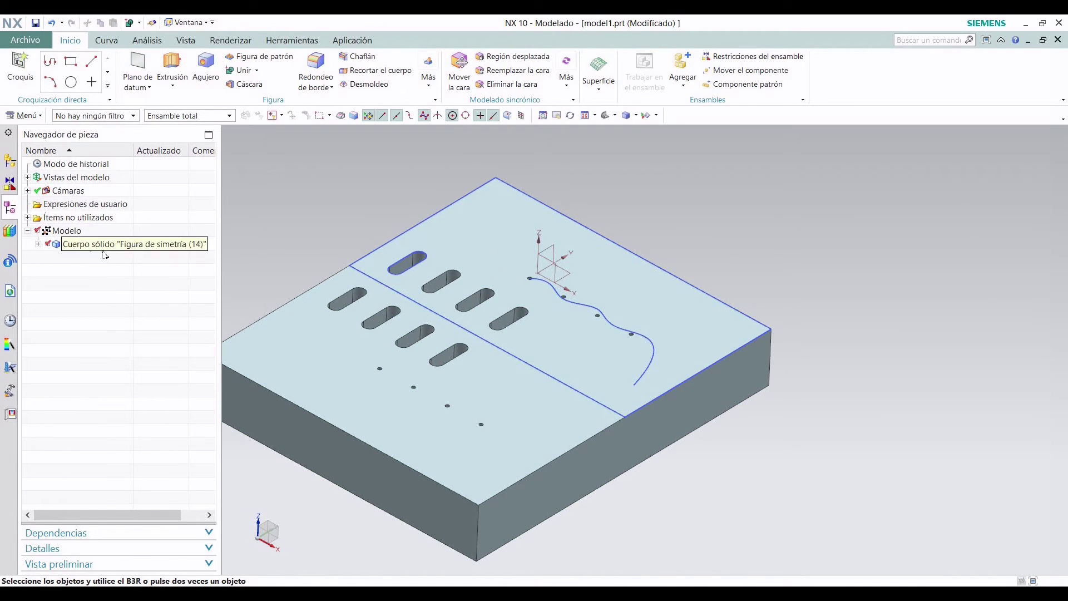
Undo the union of the two blocks and the mirror of the five features
key(ctrl+z)
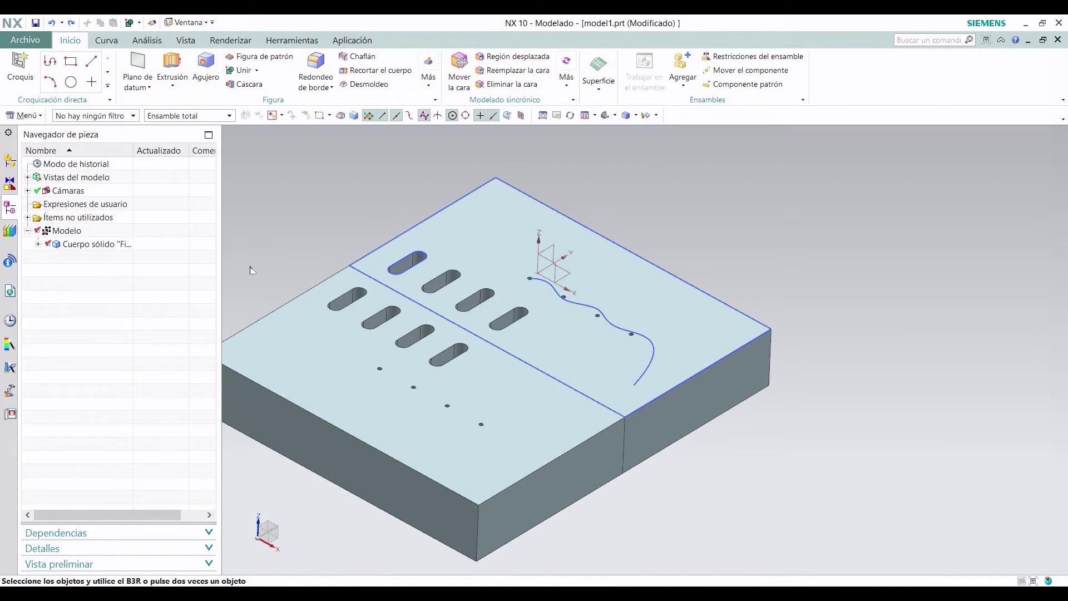
key(ctrl+z)
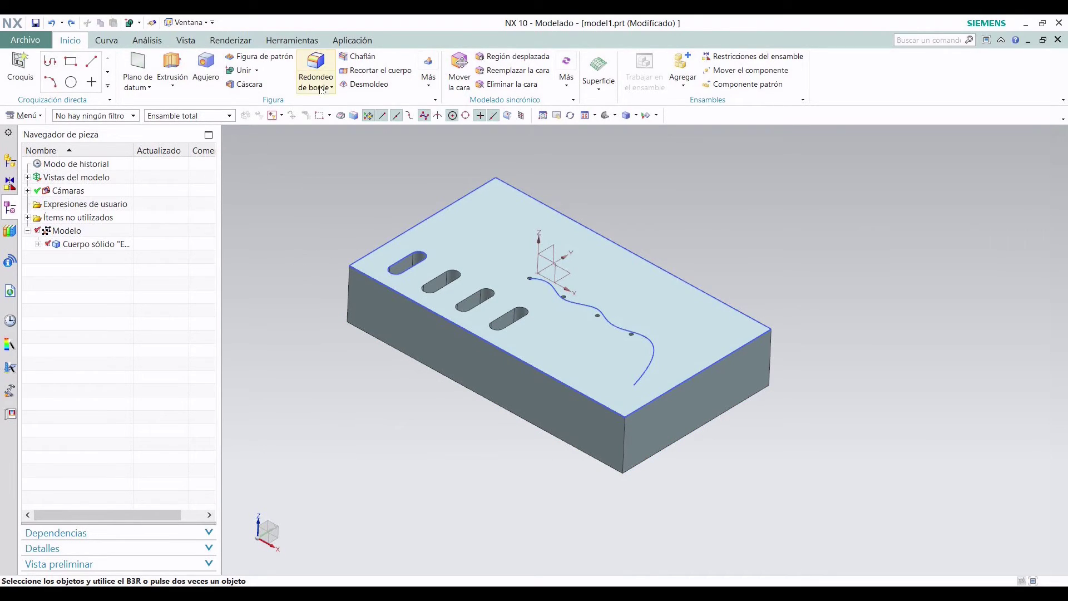
click(429, 77)
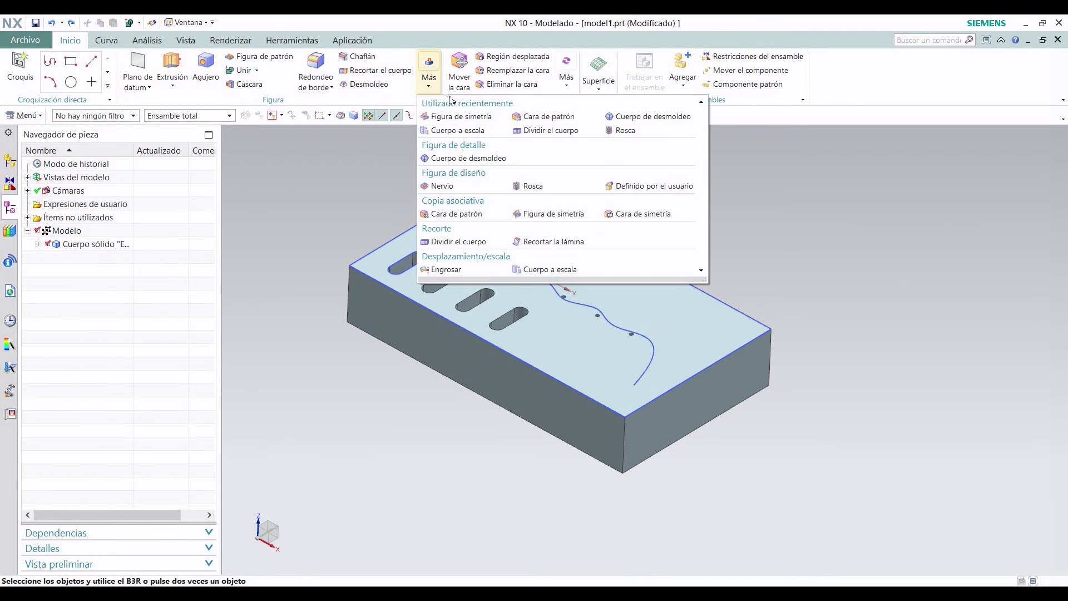
click(481, 118)
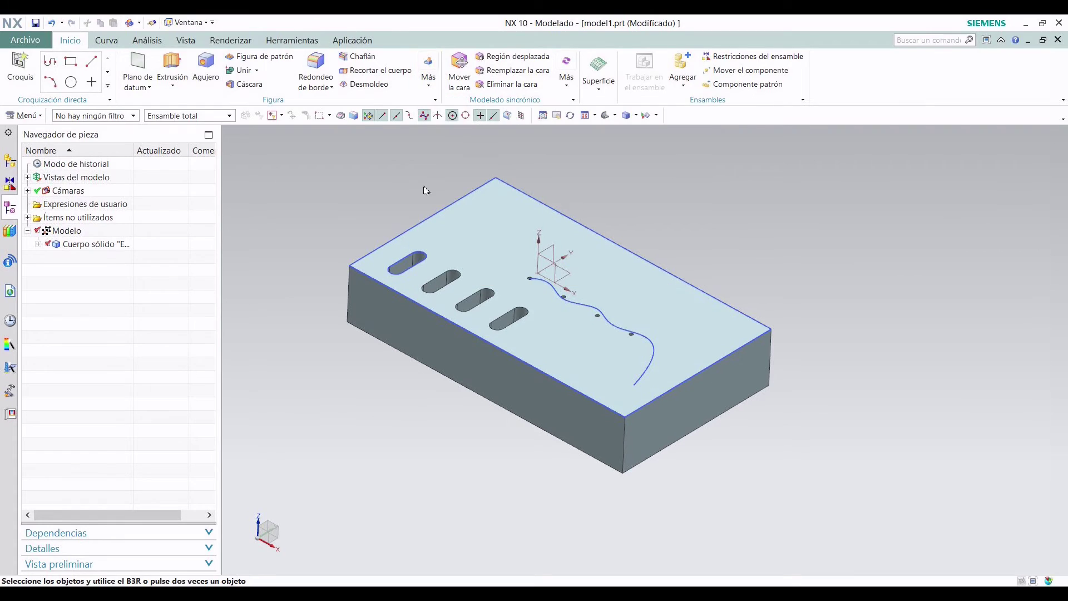
right_click(64, 327)
click(335, 156)
Restore timestamp order in the Part Navigator and start Mirror Feature with the block extrusion, simple hole, slot extrusion and both pattern features
right_click(93, 288)
click(123, 362)
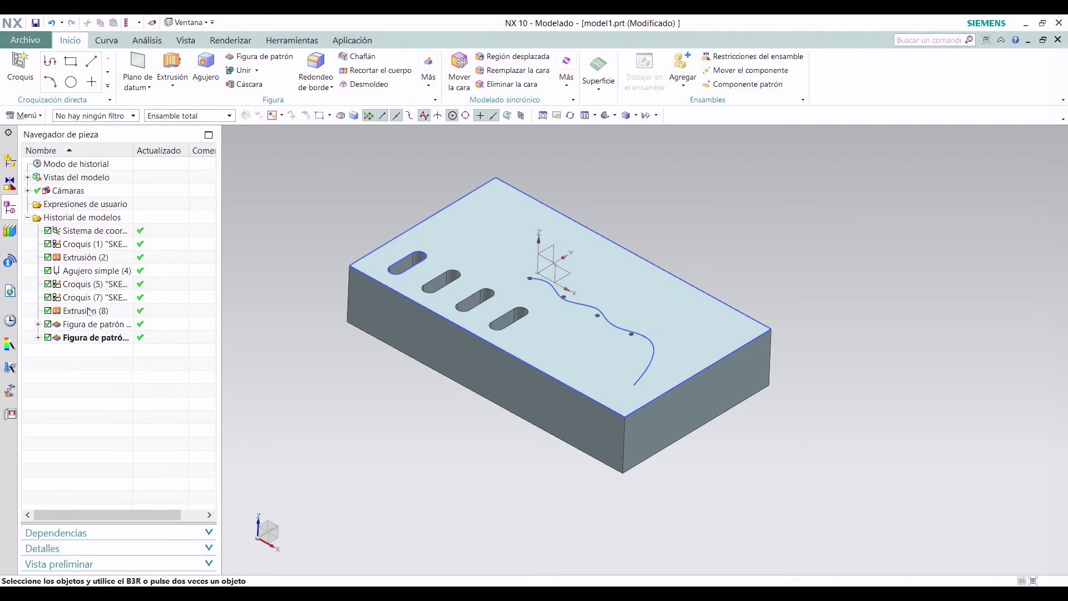
click(434, 83)
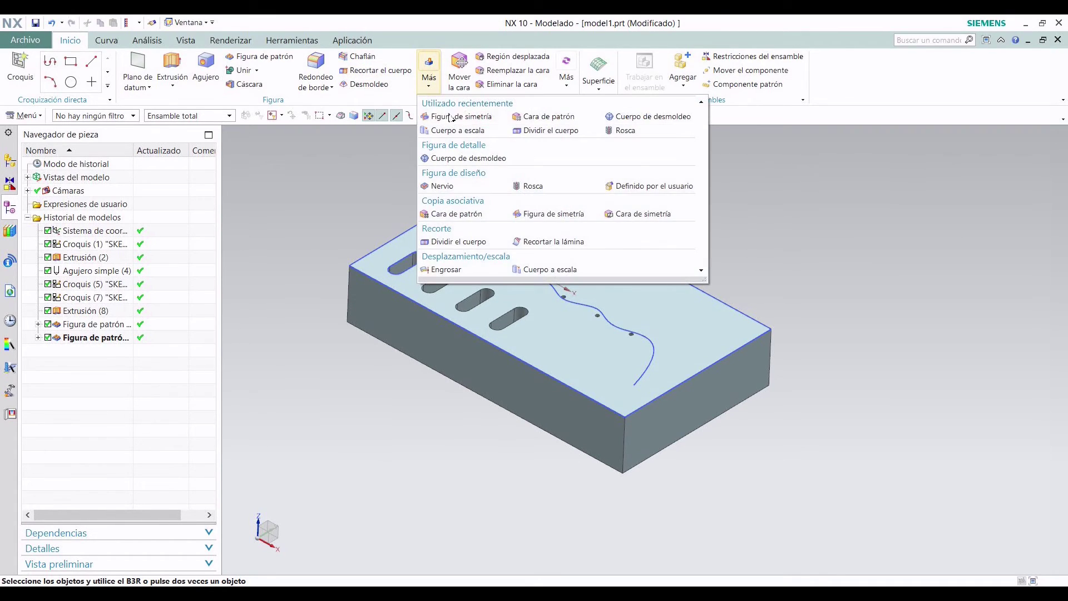
click(448, 117)
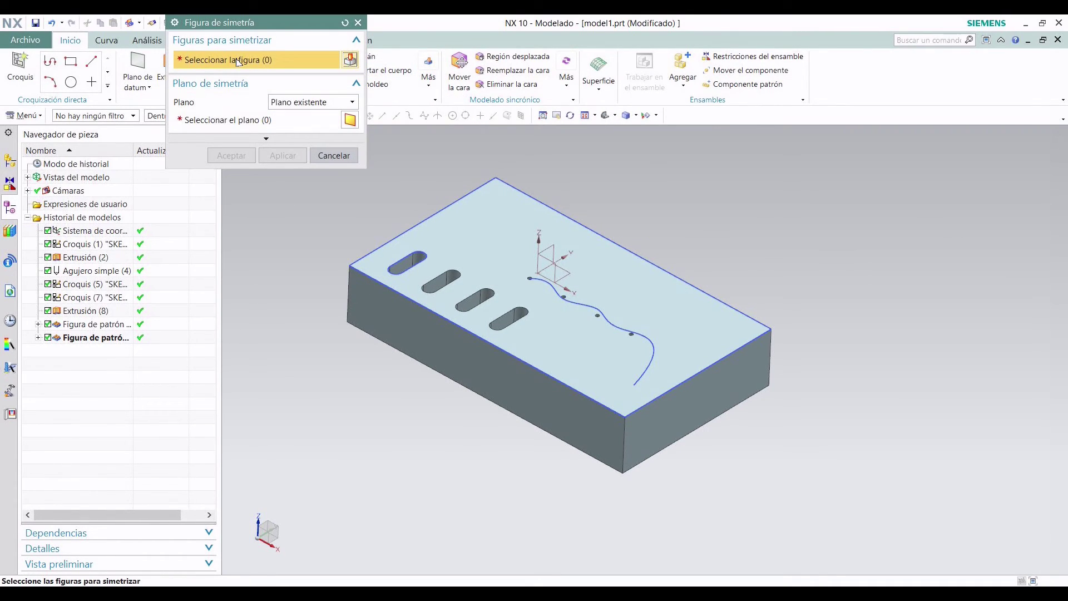
click(75, 259)
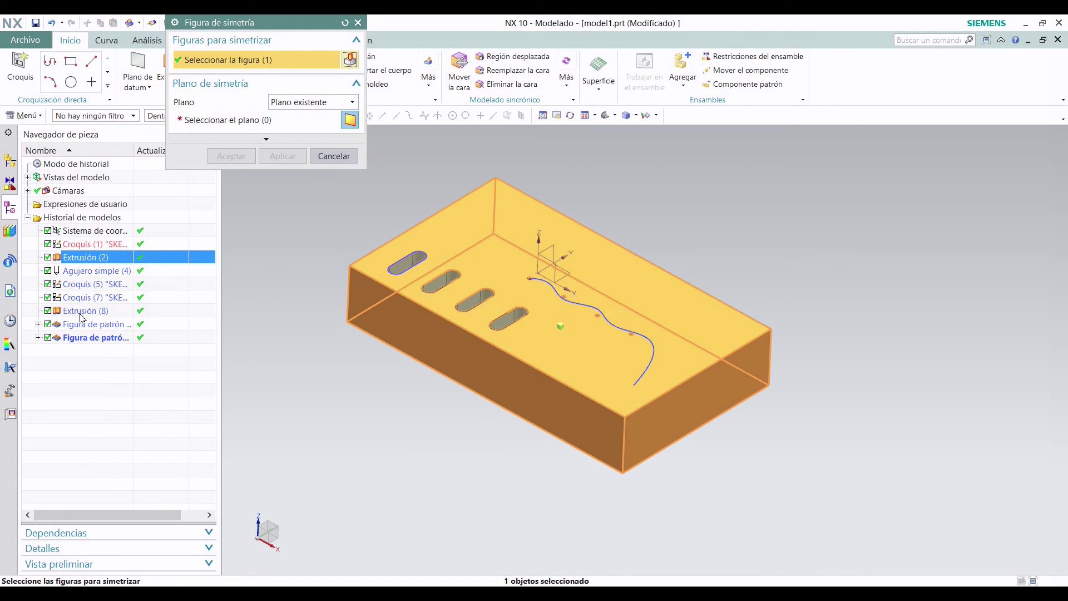
click(83, 272)
click(81, 311)
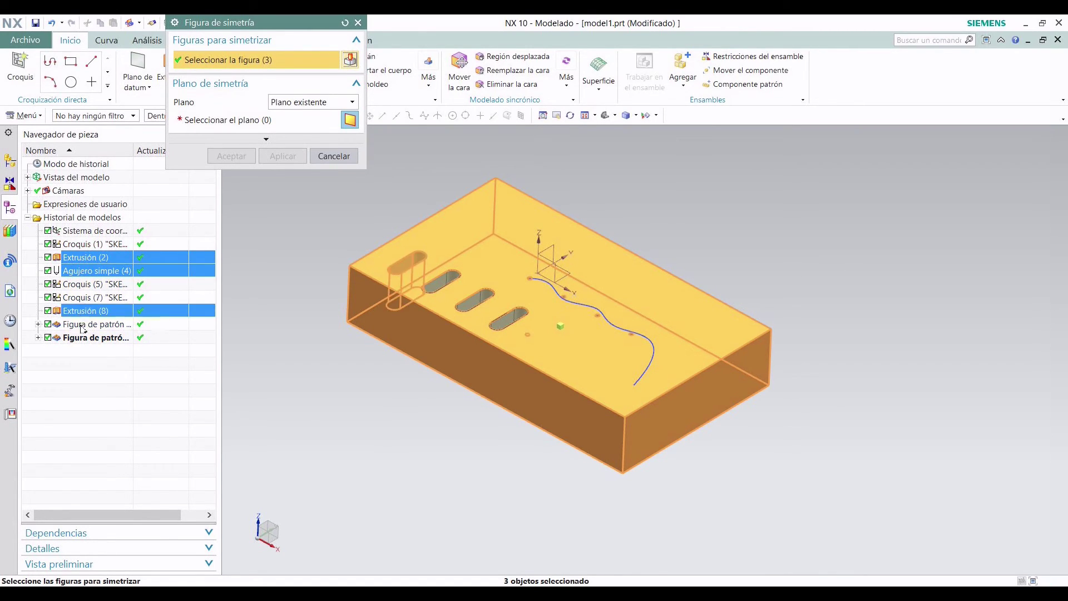
click(84, 325)
click(83, 338)
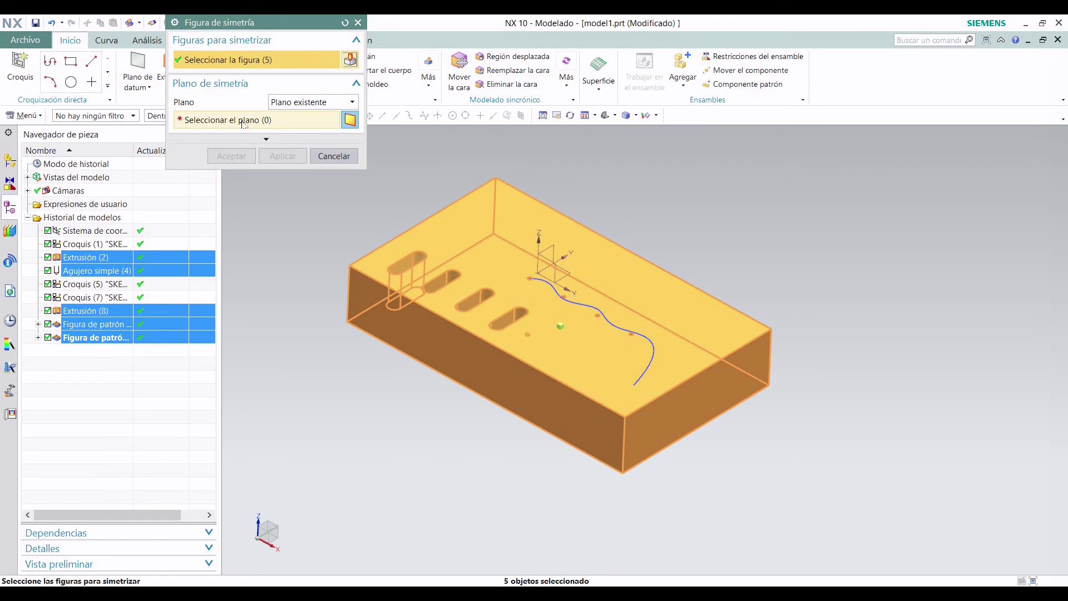
Mirror the five selected features about a new plane offset outward from the block's long side face next to the slots
click(298, 104)
click(295, 132)
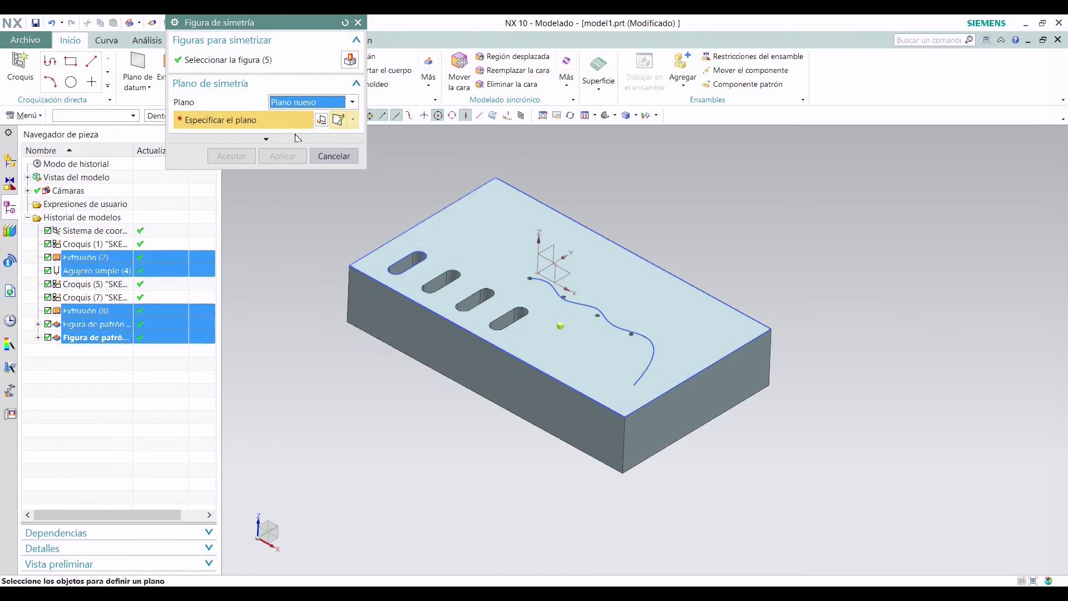
click(432, 338)
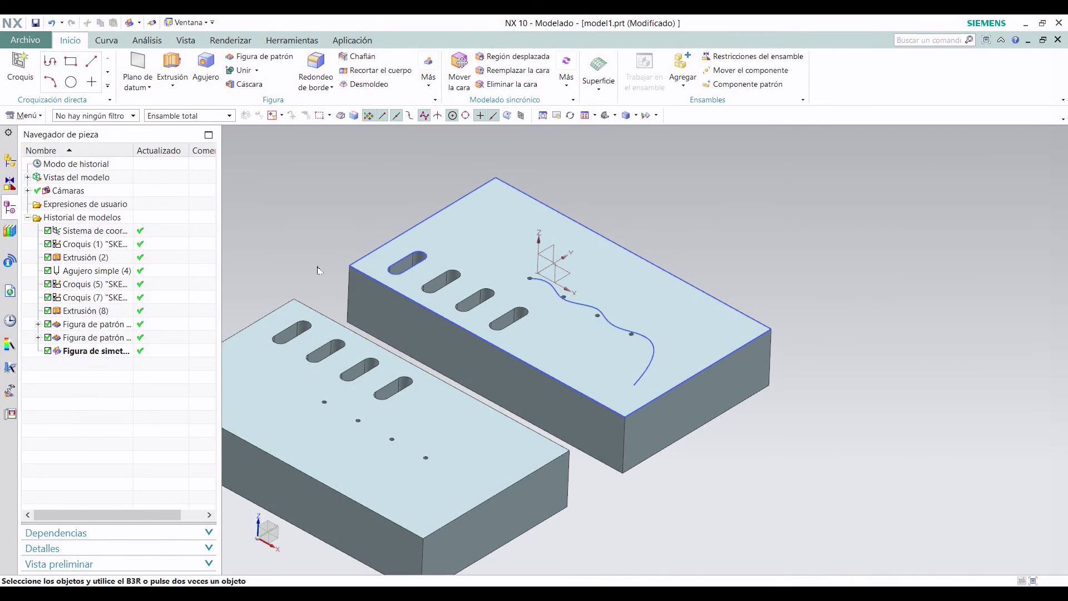
scroll(318, 269, down, 5)
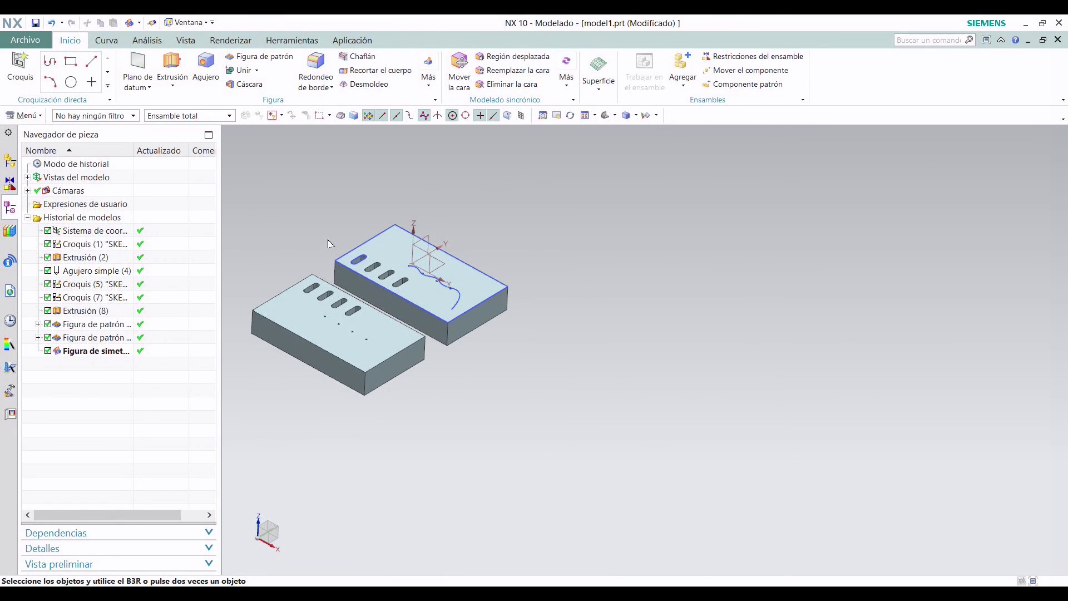
shift+middle_drag(328, 243, 405, 251)
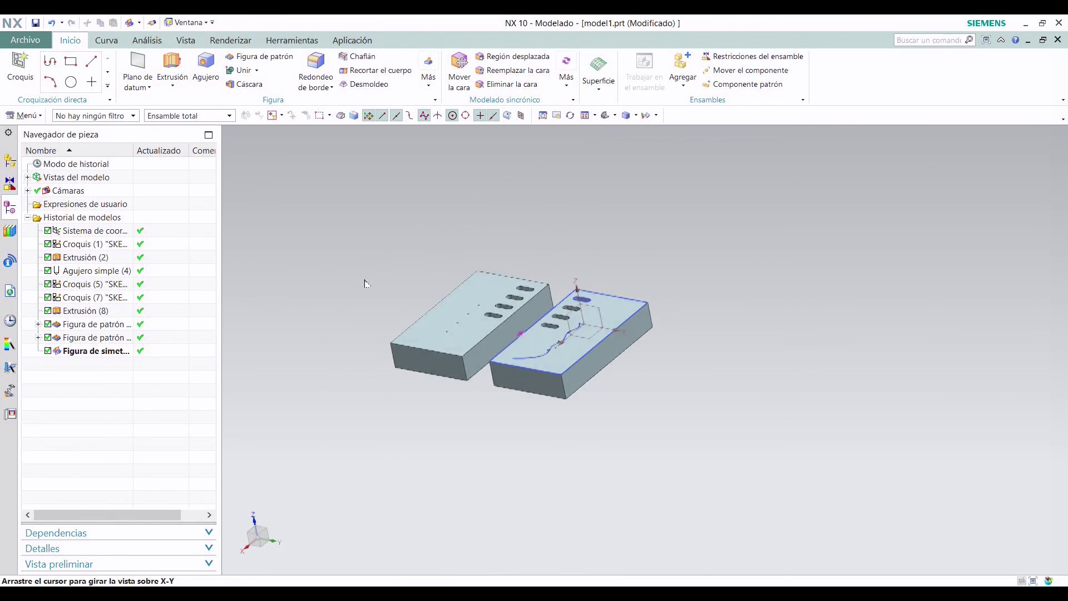
middle_drag(365, 283, 430, 321)
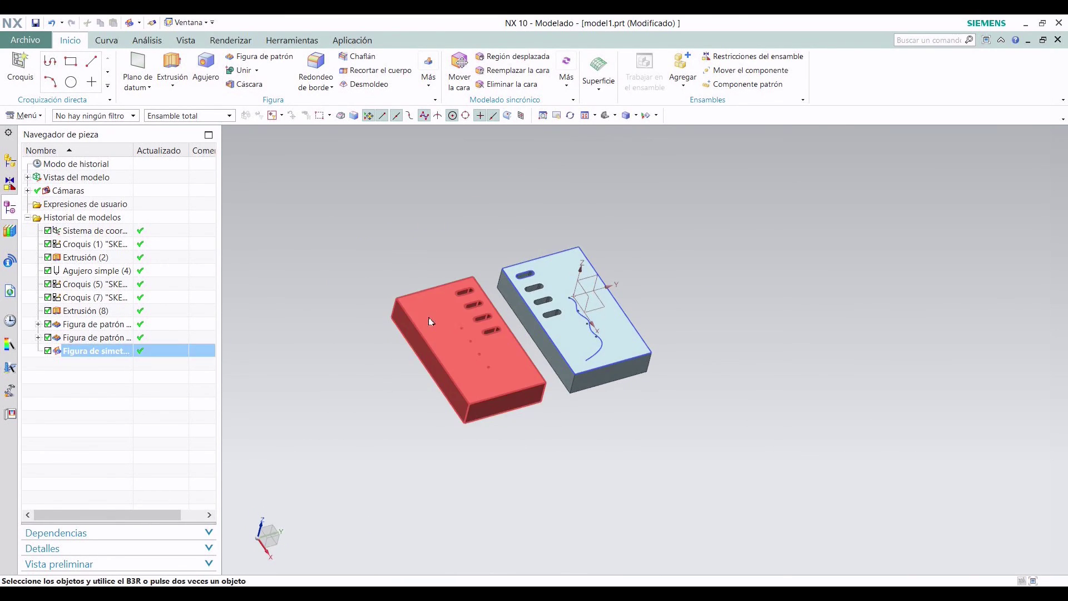